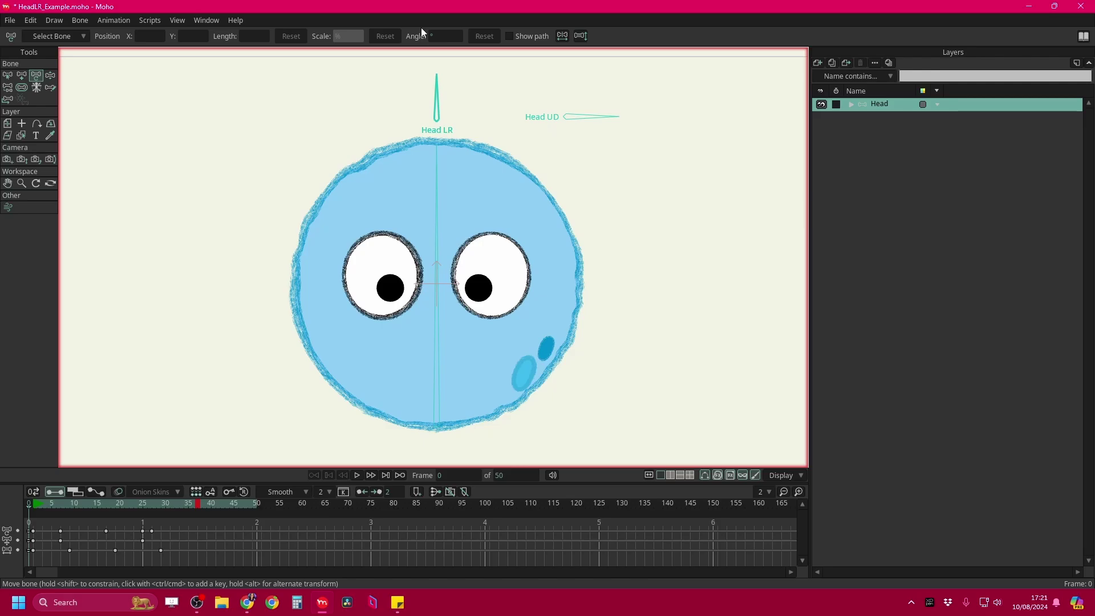
Play, then scrub from frame 1, the HeadLR example's 50-frame head-turn animation
key(ctrl+space)
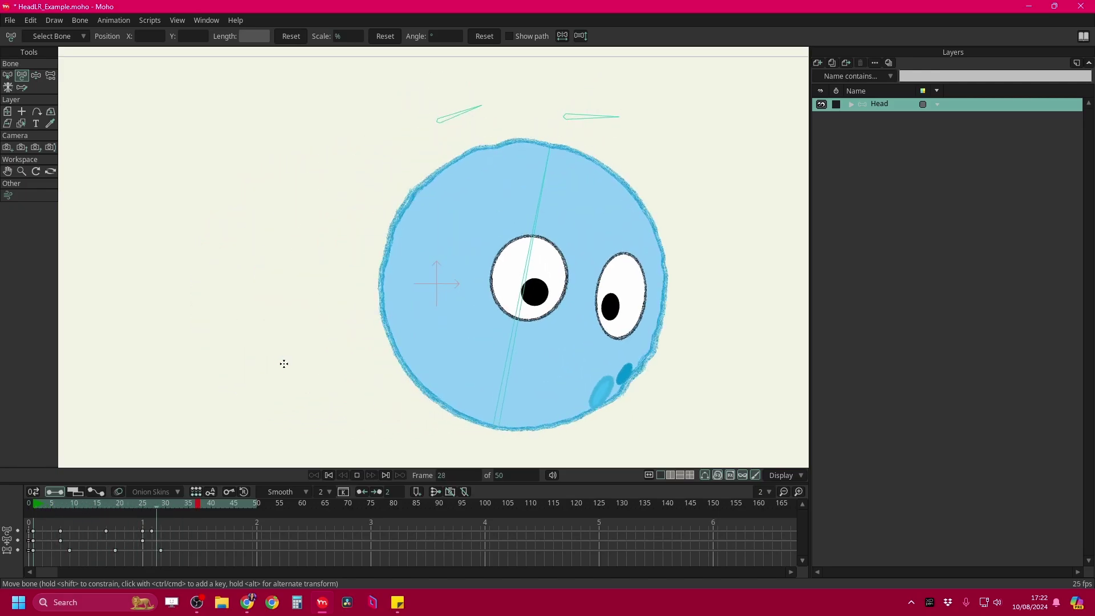
key(space)
click(36, 504)
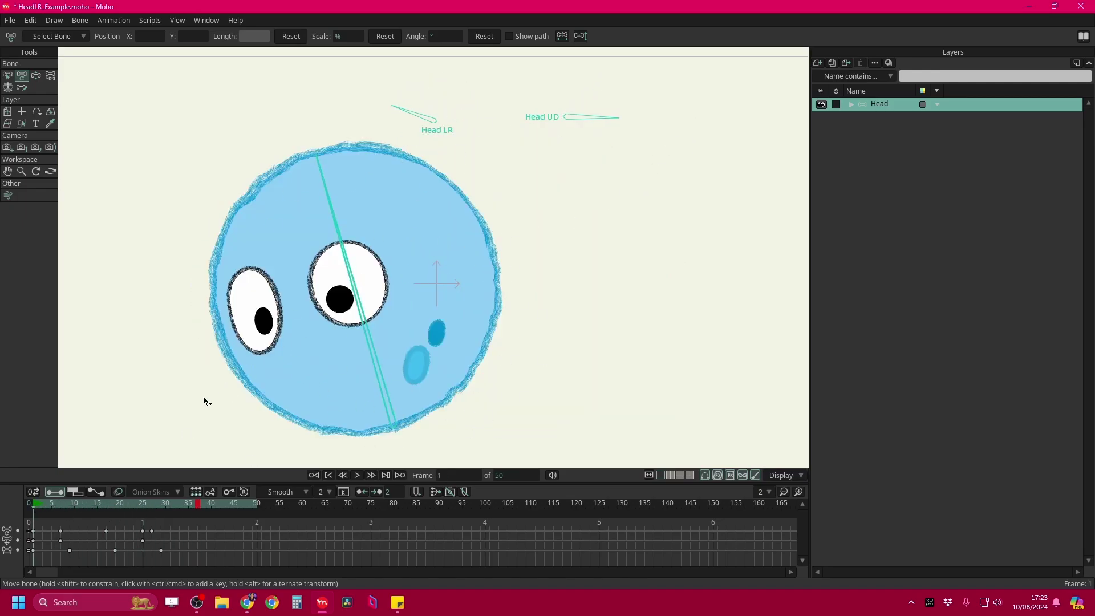
drag(102, 504, 51, 519)
Create a new document and rename Layer 1 to Head
click(15, 24)
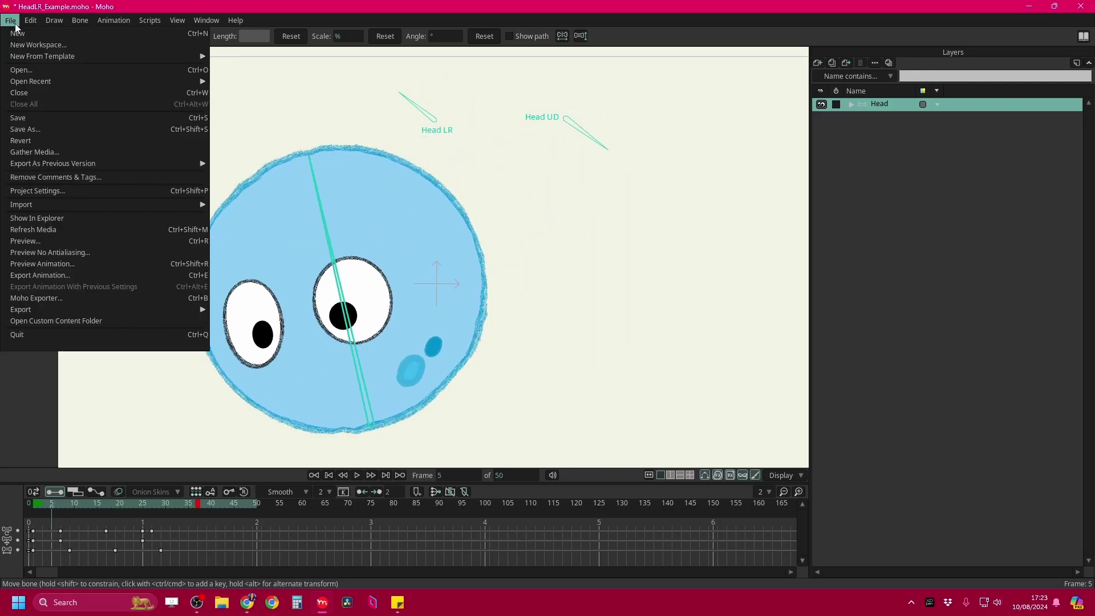
click(23, 35)
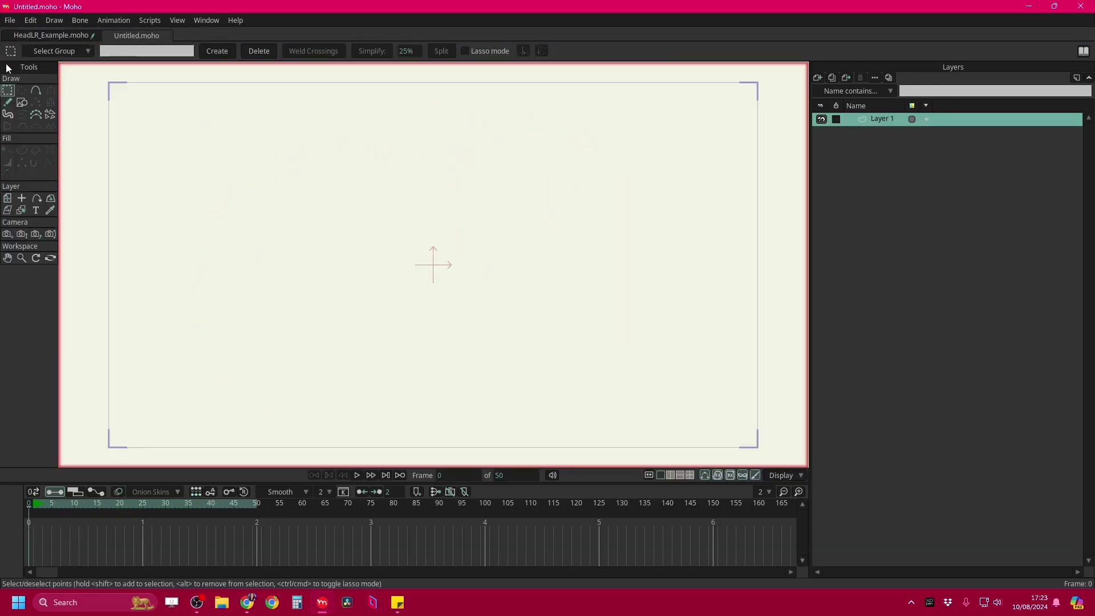
click(21, 104)
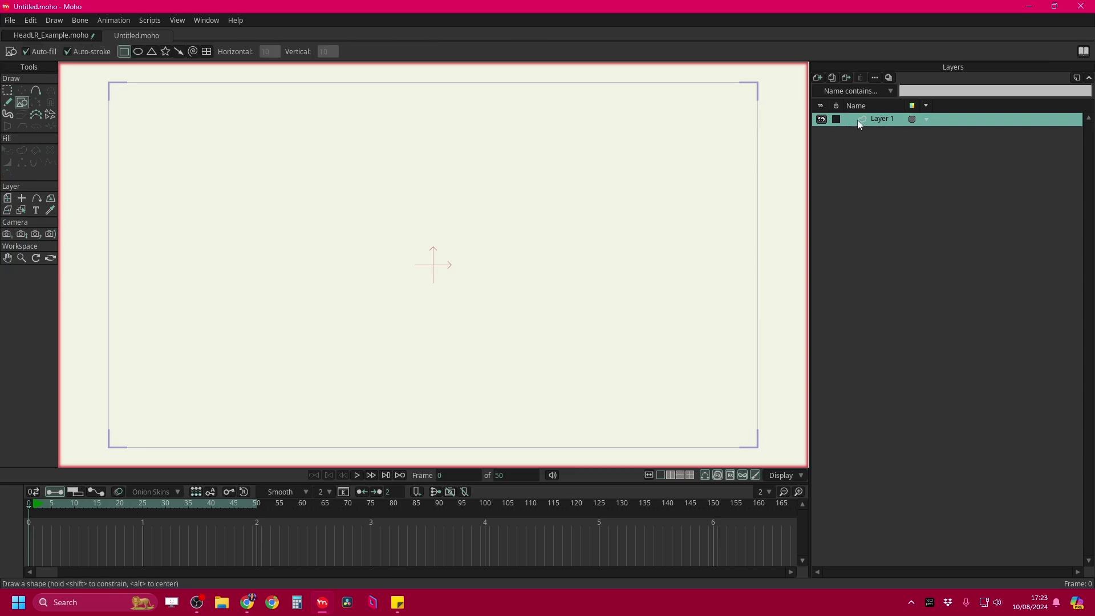
double_click(885, 119)
text(Head)
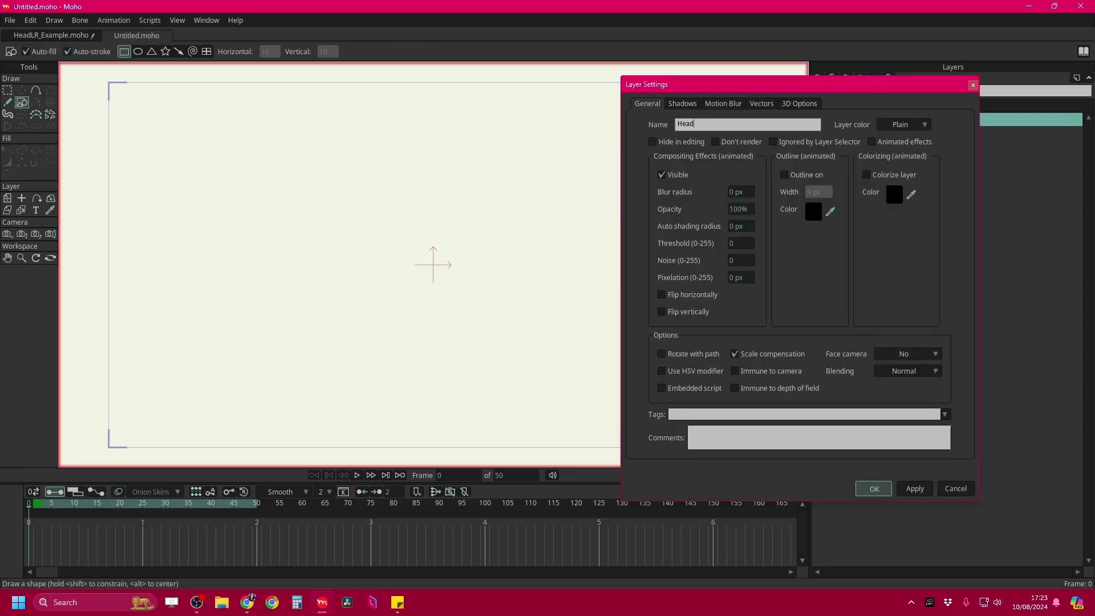
key(Return)
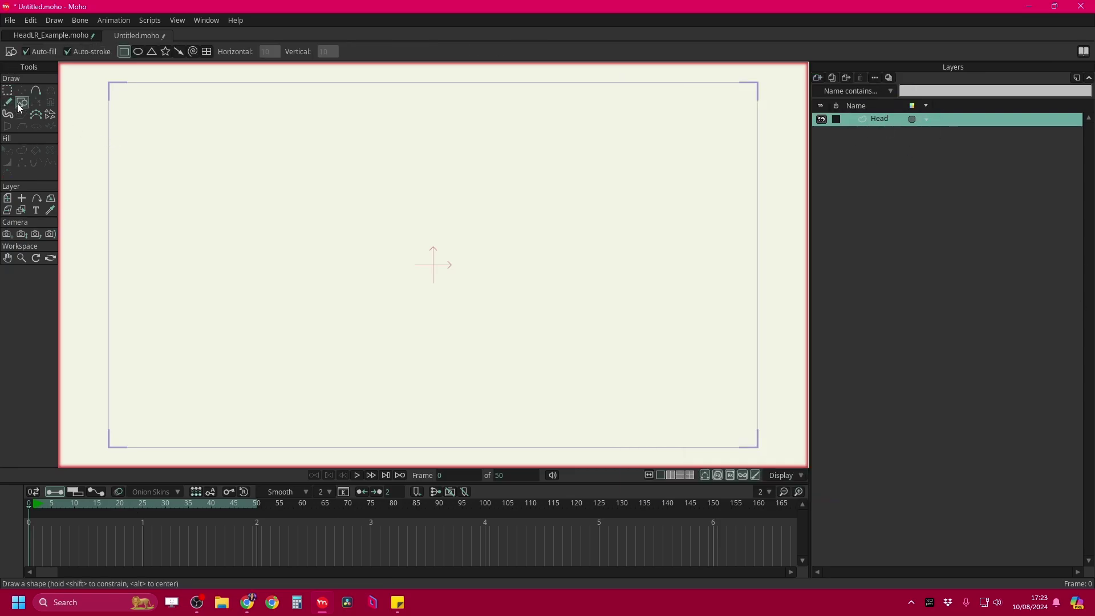
Draw a large circle on the Head layer and centre it on the canvas, checking with the grid
click(138, 52)
drag(167, 110, 498, 255)
key(t)
drag(383, 244, 485, 233)
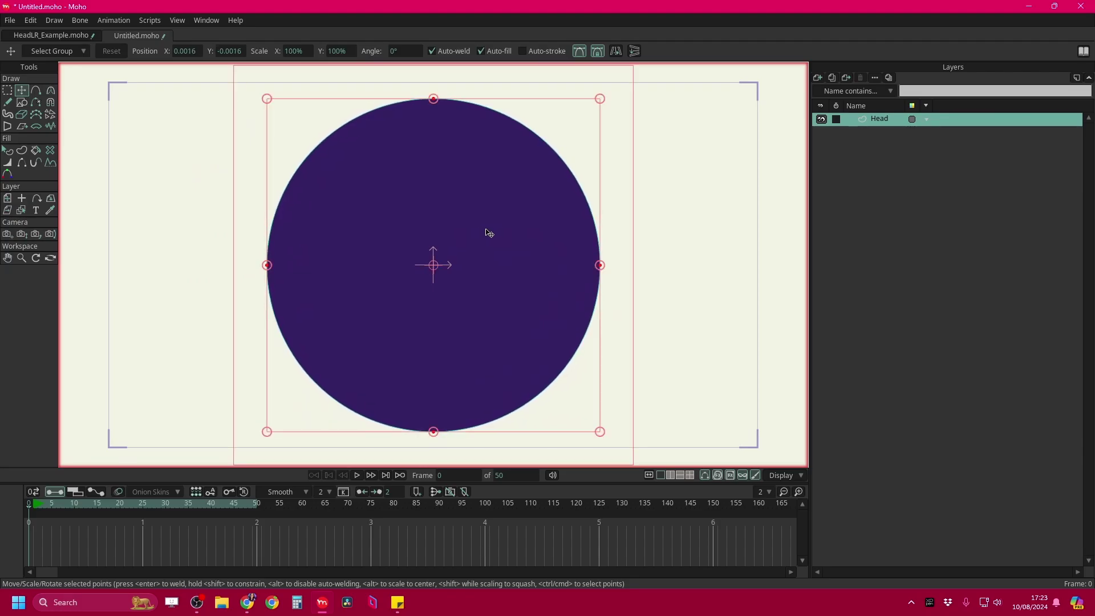
key(ctrl+g)
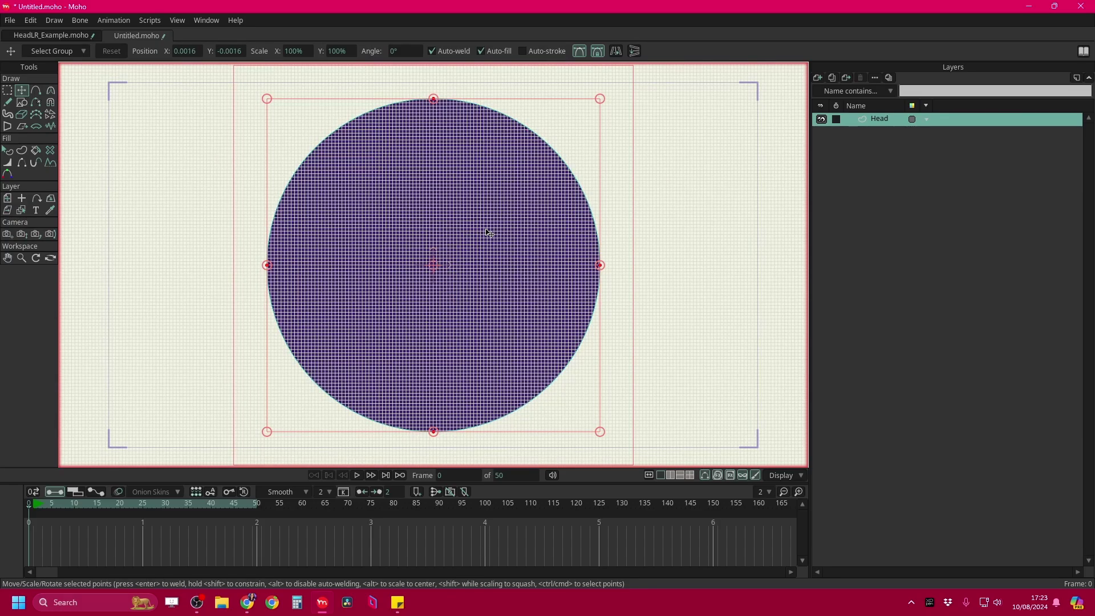
key(ctrl+g)
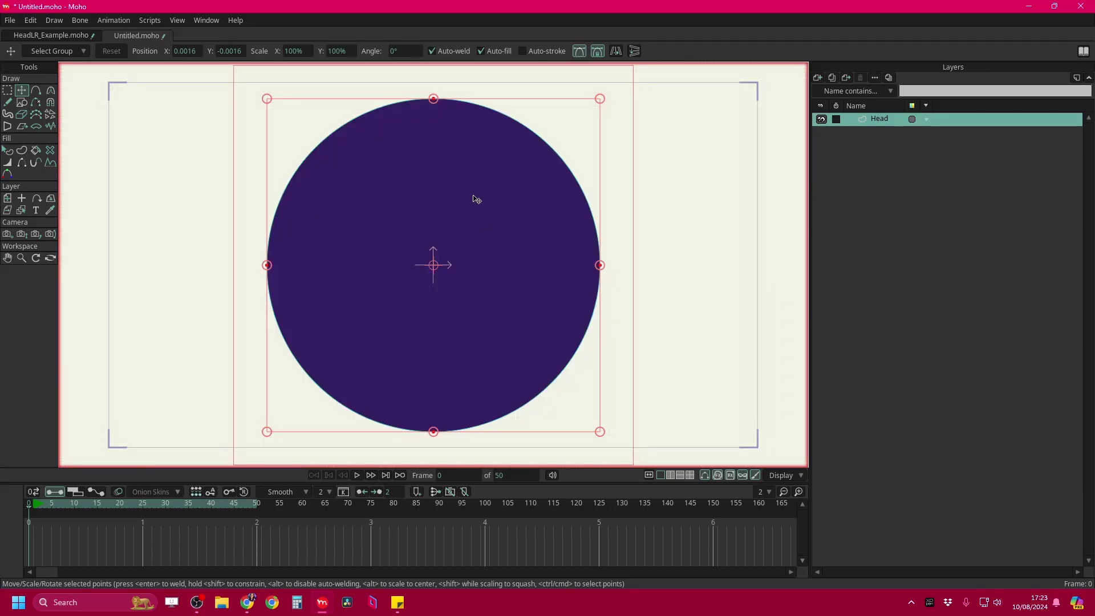
Select the head circle and give it a light blue fill from the Style panel
key(q)
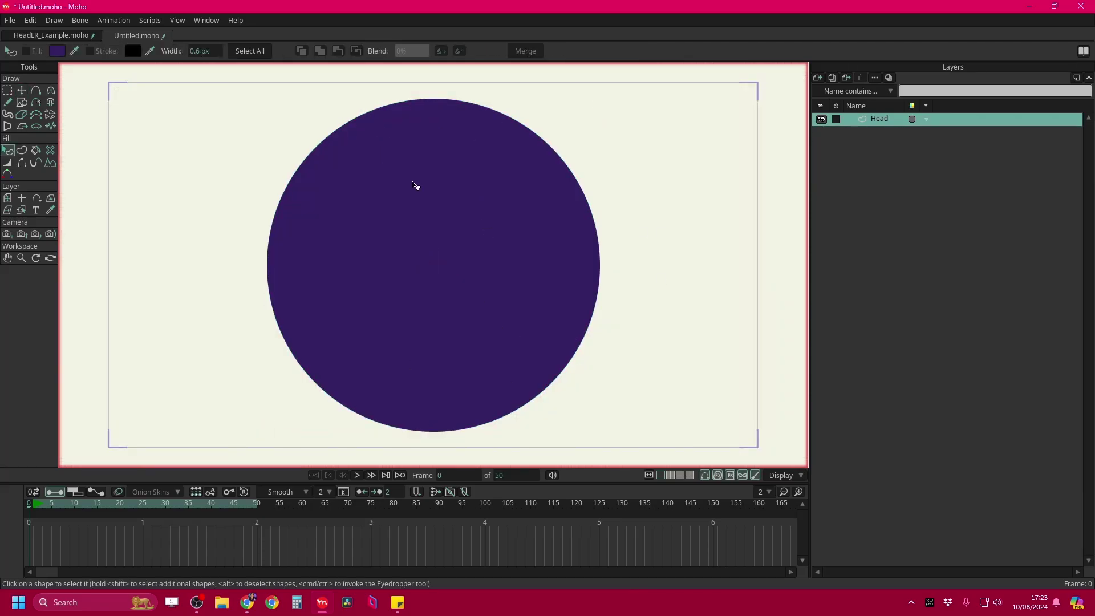
click(413, 160)
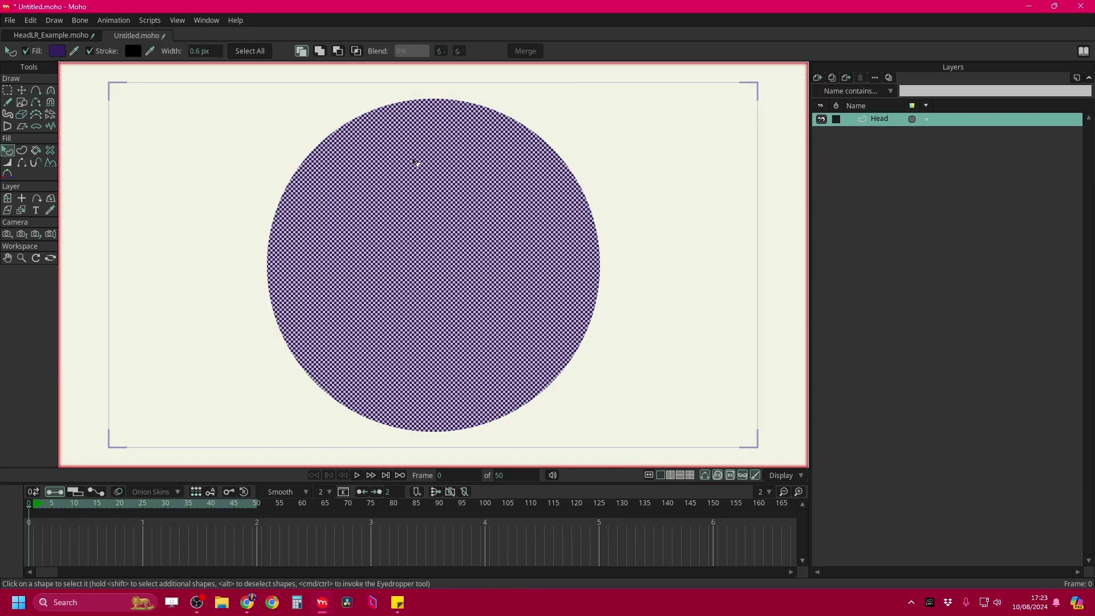
click(213, 20)
click(228, 75)
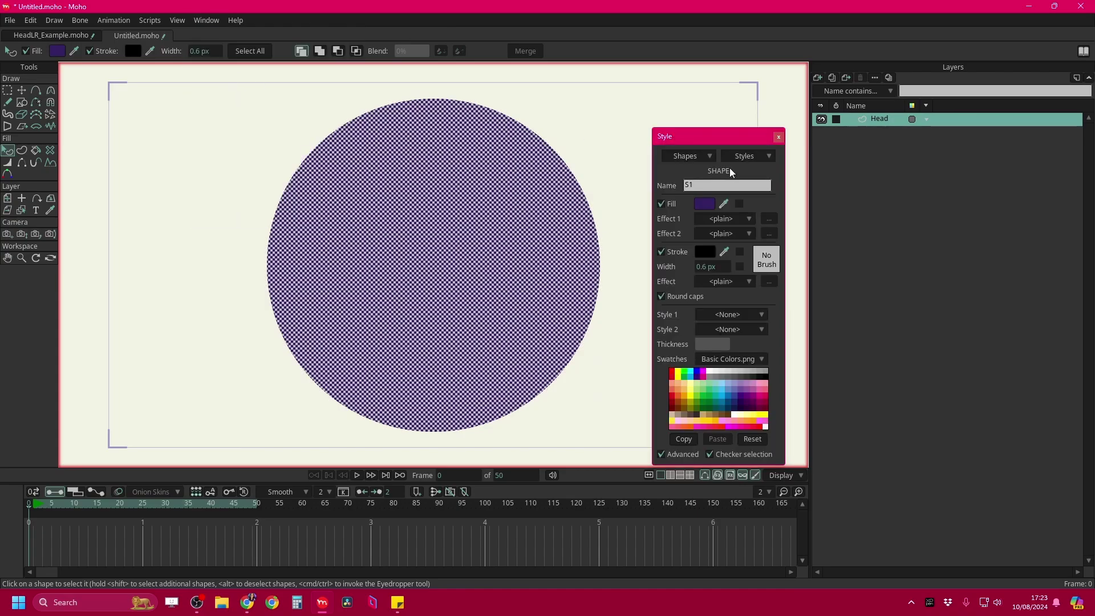
drag(734, 141, 745, 86)
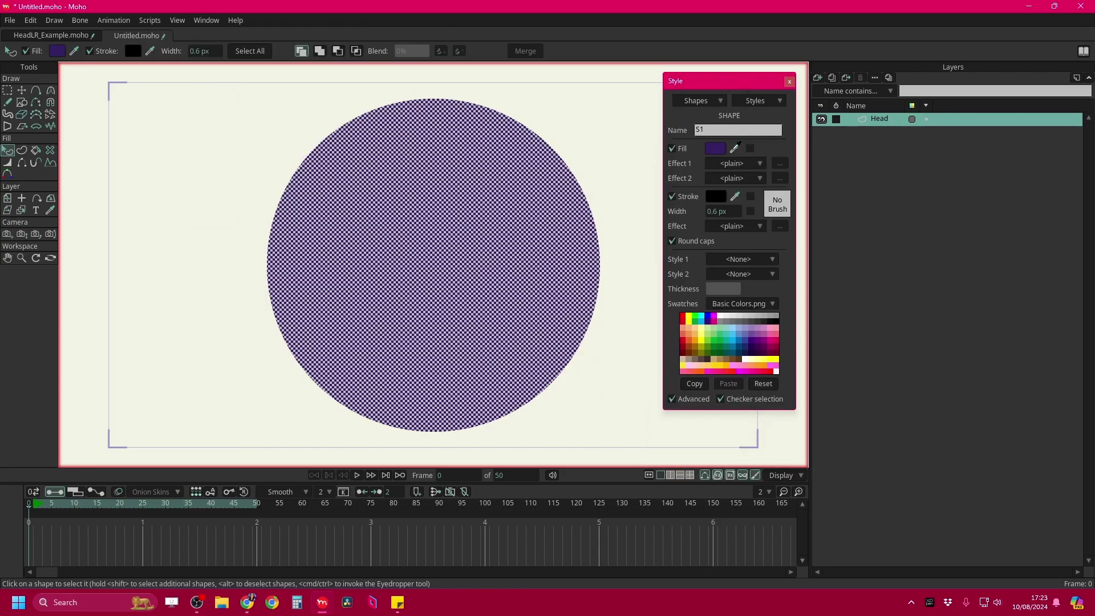
click(734, 331)
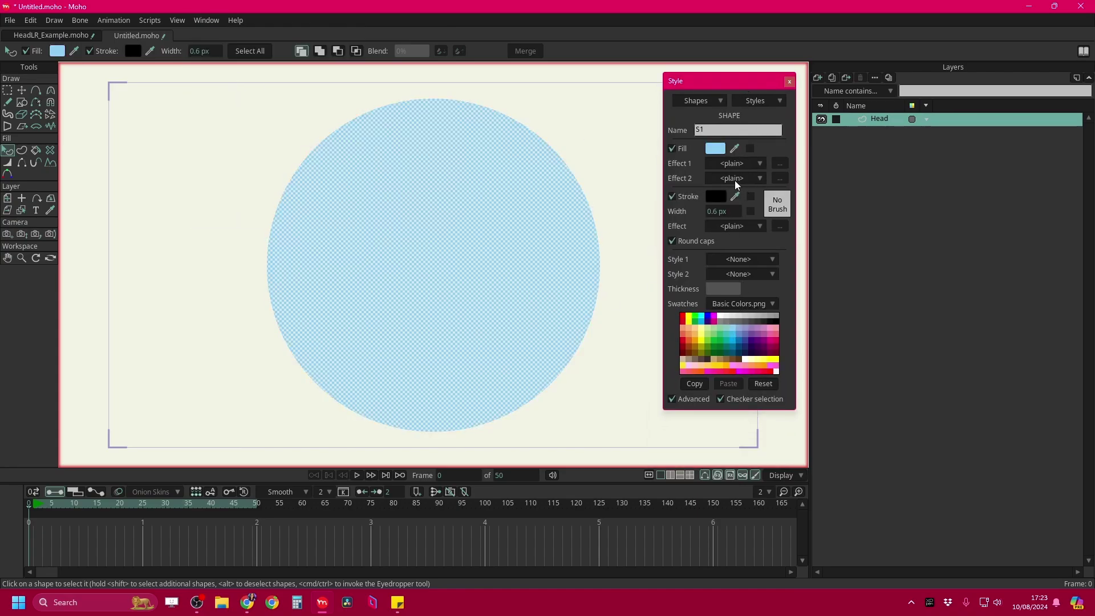
Set the circle's outline to 32 px wide and recolour it light blue (76BAE1)
mouse_move(720, 211)
mouse_down()
mouse_move(860, 206)
mouse_move(828, 210)
mouse_up()
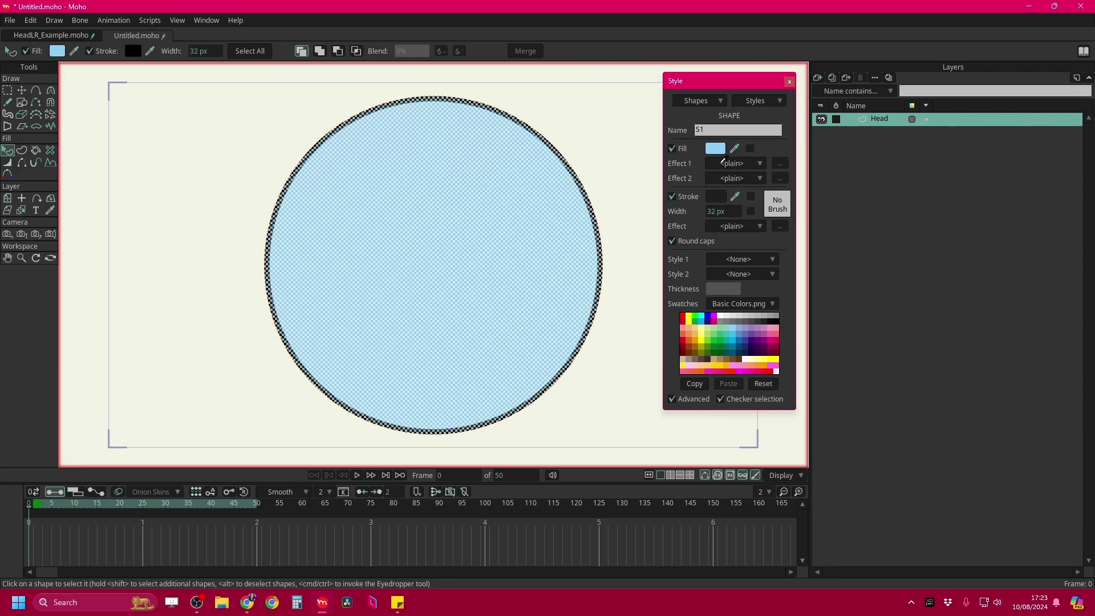
drag(721, 147, 719, 196)
click(717, 196)
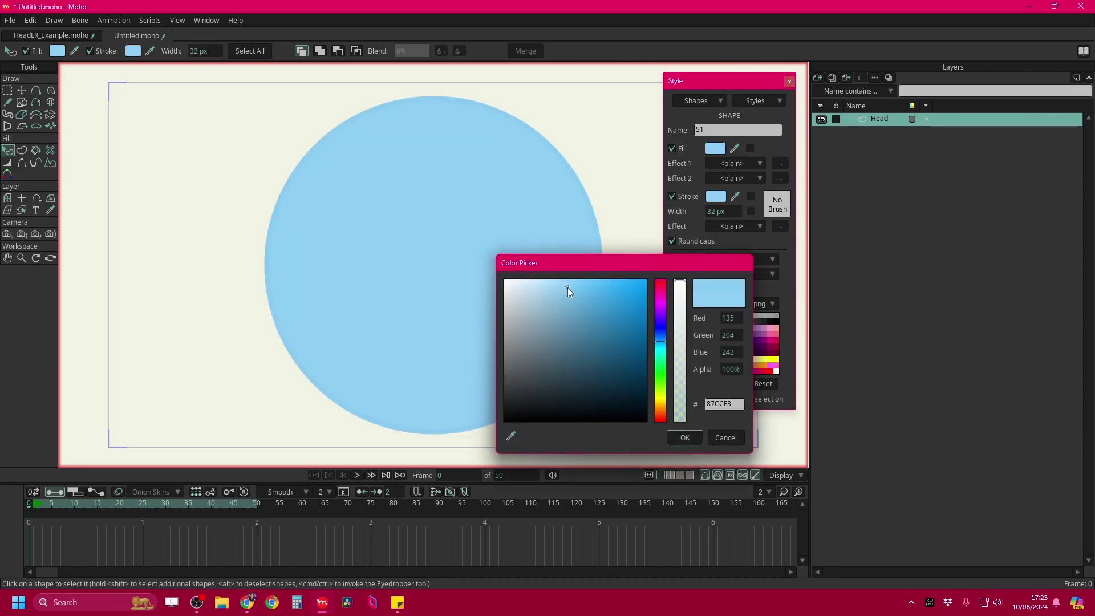
click(684, 439)
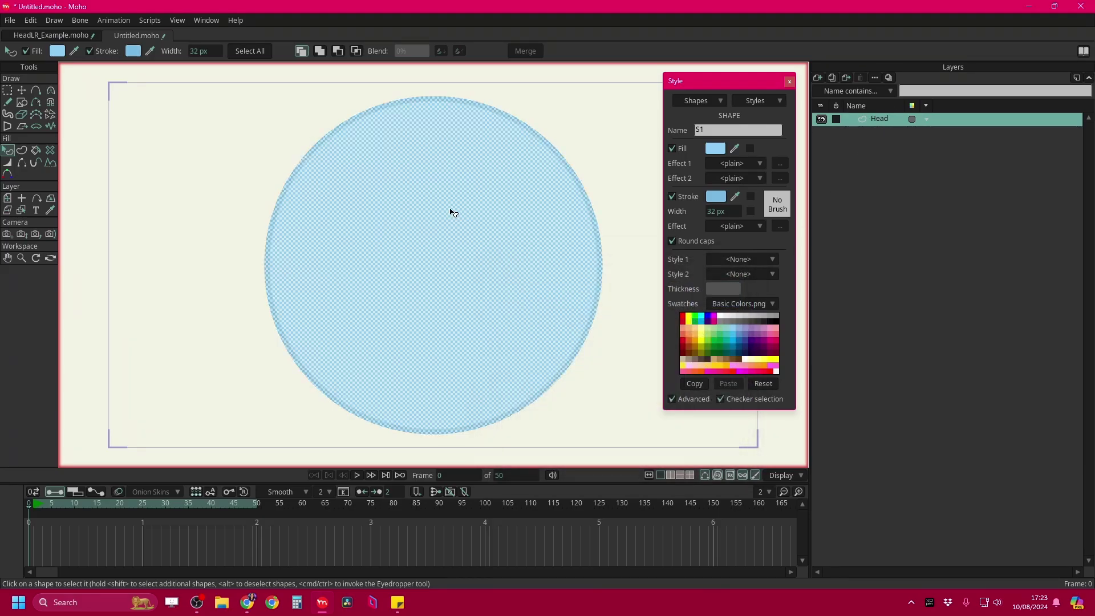
Add a vector layer named Eye L and draw a resized oval eye on the head's left
click(817, 78)
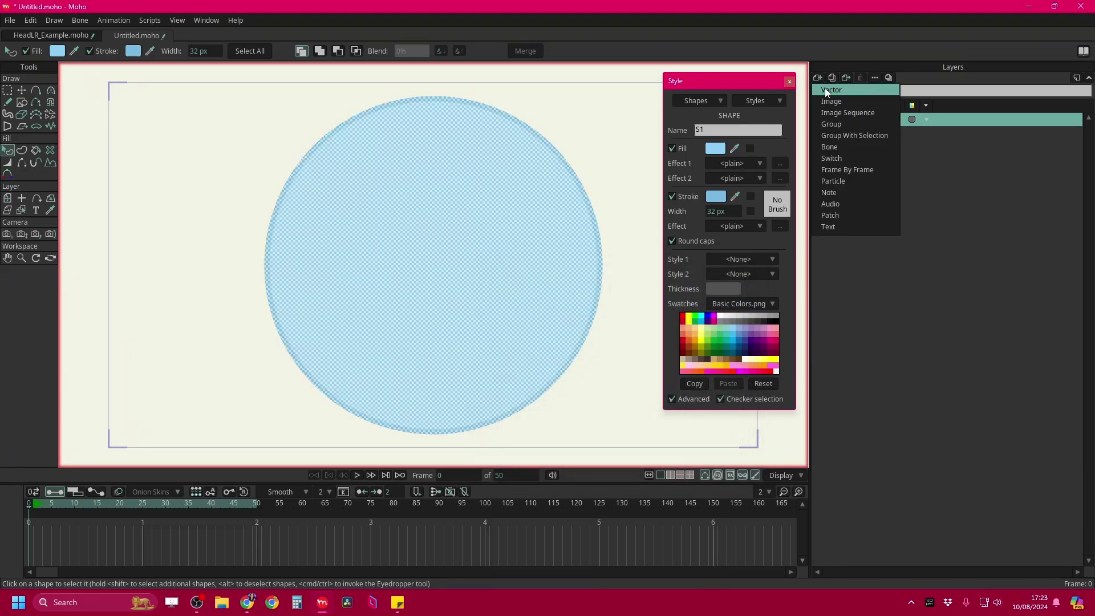
click(826, 91)
text(Eye L)
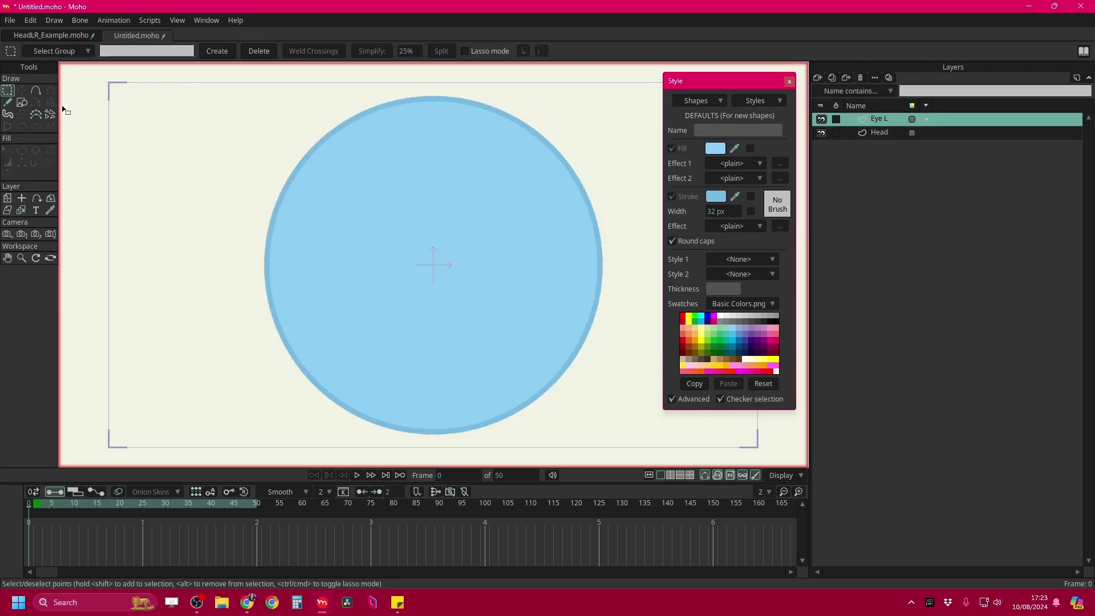
click(22, 103)
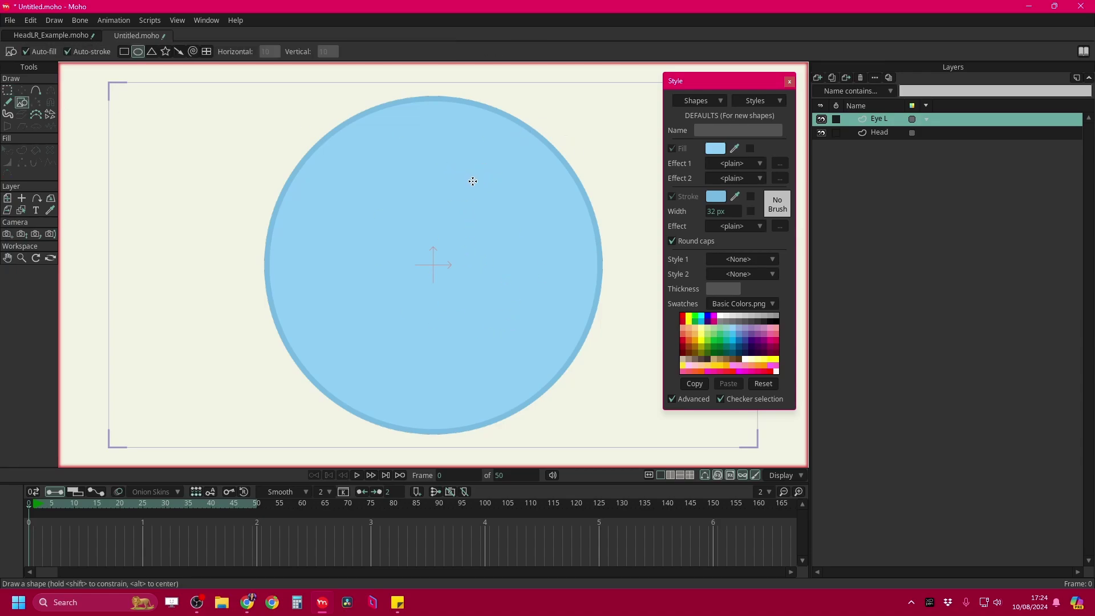
mouse_move(313, 186)
mouse_down()
mouse_move(367, 282)
mouse_move(415, 321)
mouse_move(424, 342)
mouse_move(405, 310)
mouse_up()
click(25, 87)
drag(368, 259, 408, 279)
drag(326, 264, 319, 267)
click(384, 270)
Fill the eye oval white and add another vector layer above it
key(q)
click(384, 268)
click(716, 149)
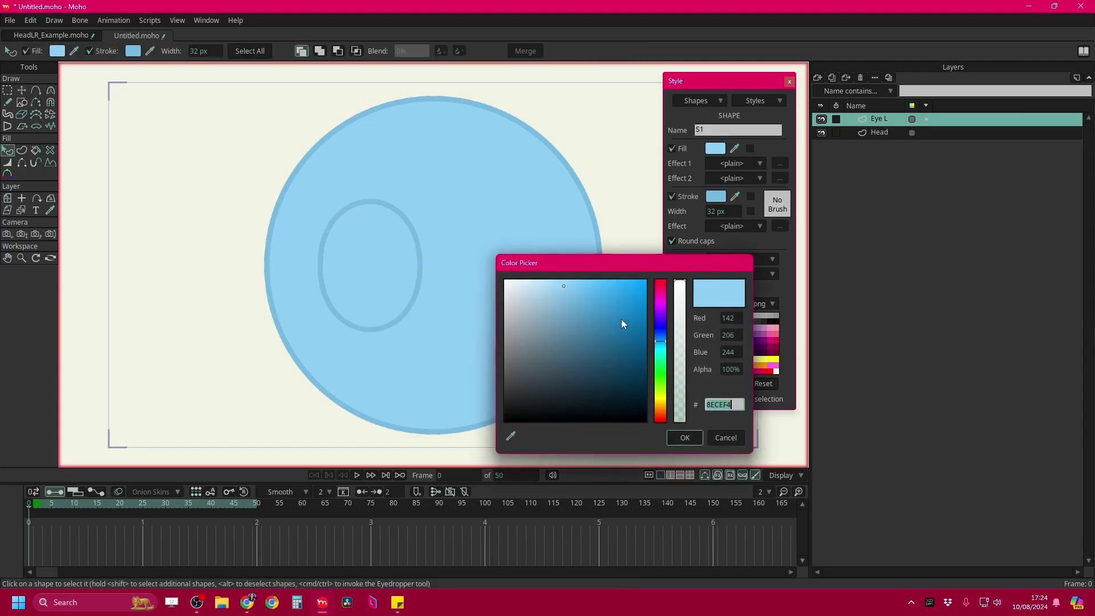
drag(611, 320, 462, 241)
click(683, 438)
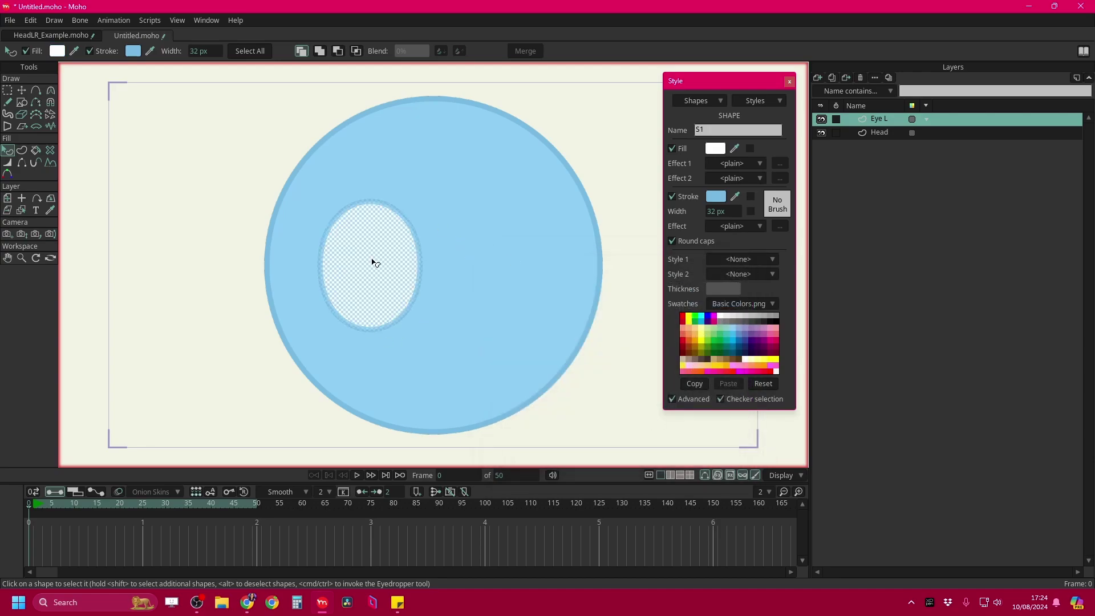
click(820, 78)
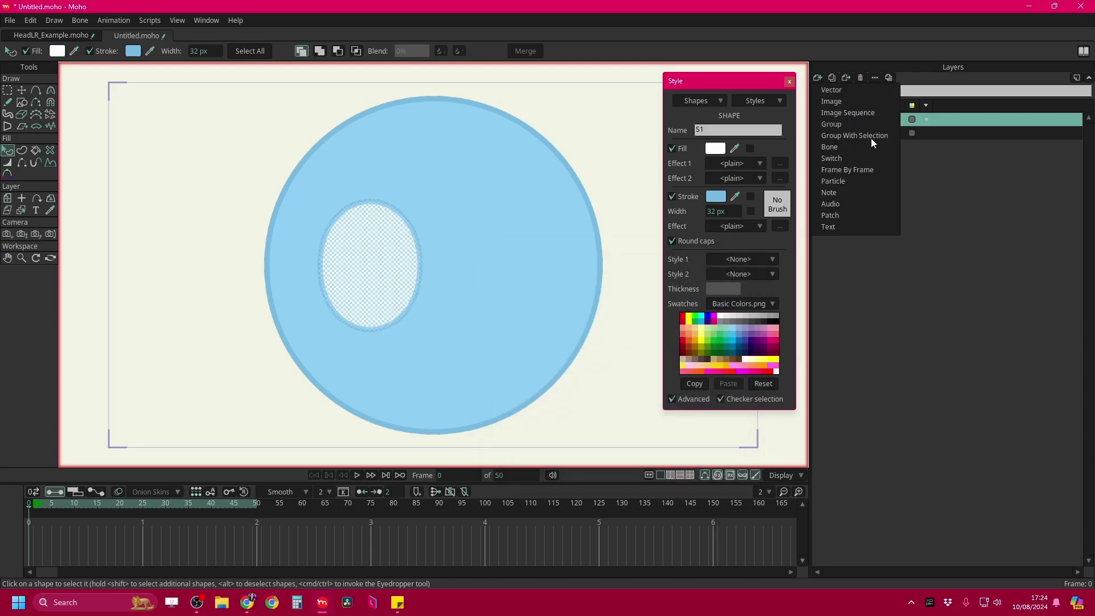
click(831, 90)
Name the layer Pupil L and draw a small oval pupil inside the white eye
text(Pupil)
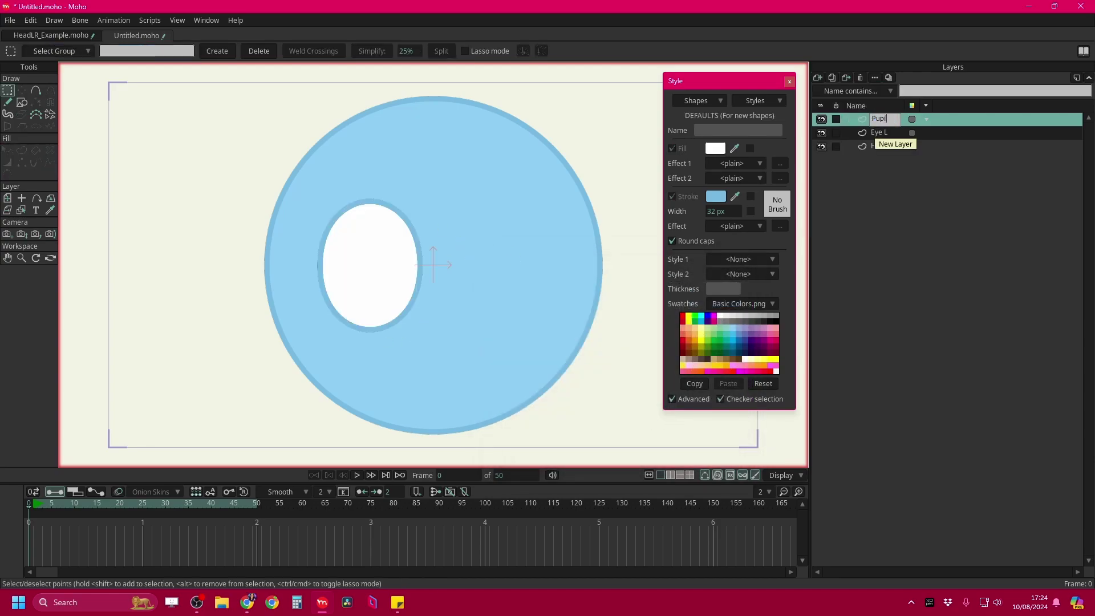
text( L)
key(Return)
click(21, 102)
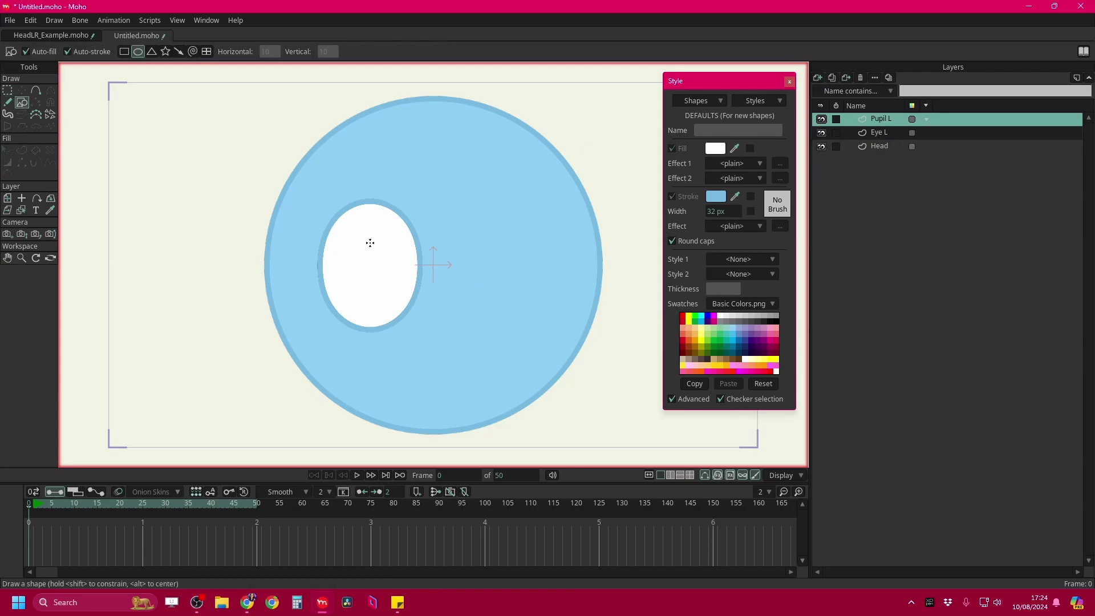
mouse_move(370, 243)
mouse_down()
mouse_move(406, 287)
mouse_move(391, 277)
mouse_up()
key(t)
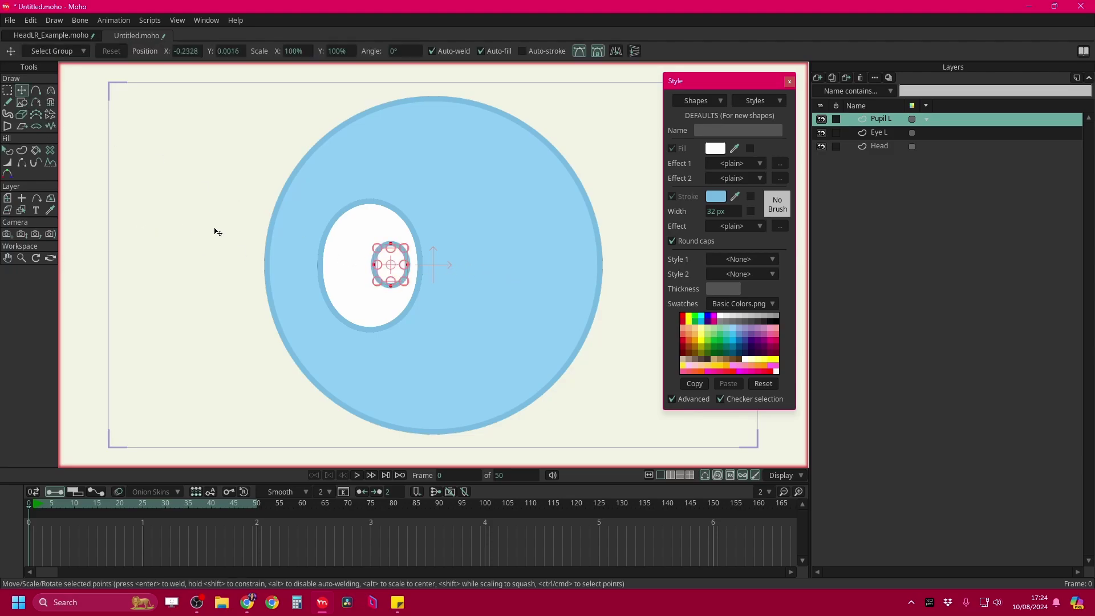
Make the pupil's outline and fill solid black
key(q)
click(390, 266)
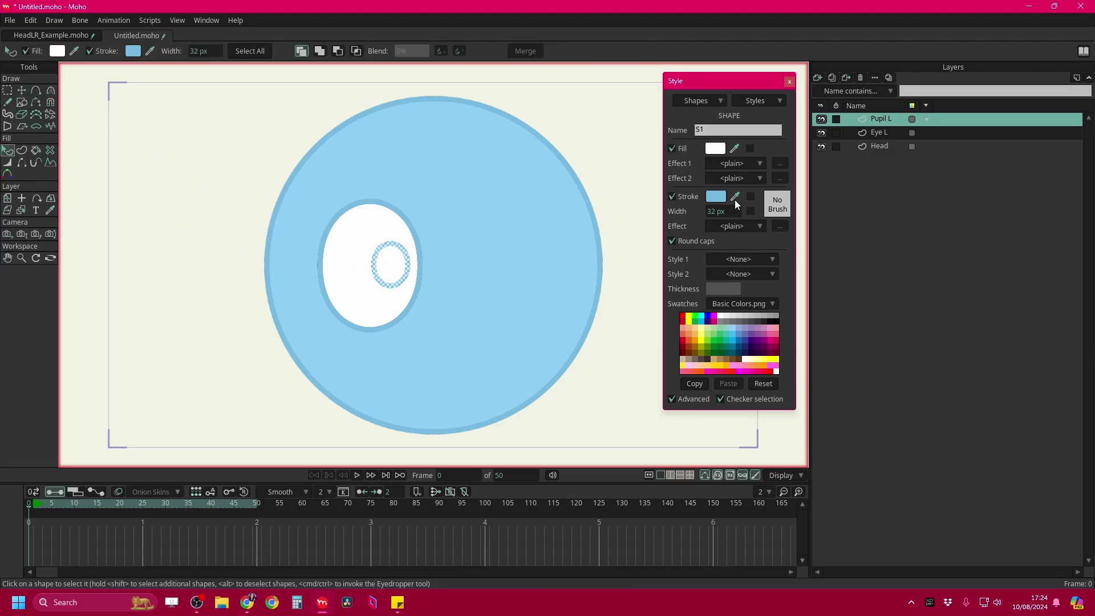
click(776, 321)
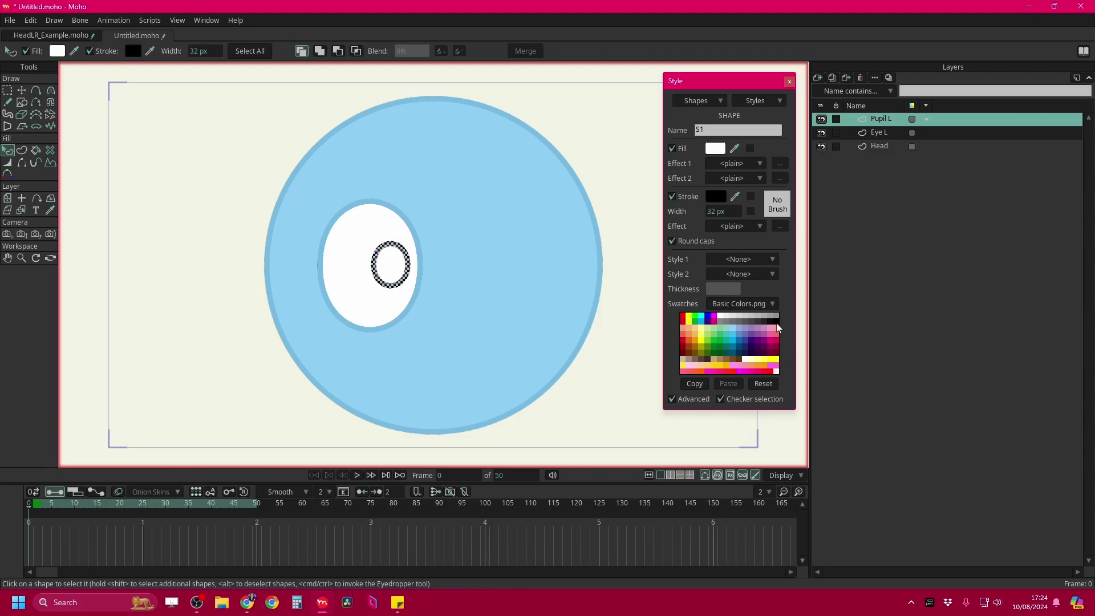
drag(730, 154, 720, 191)
click(609, 178)
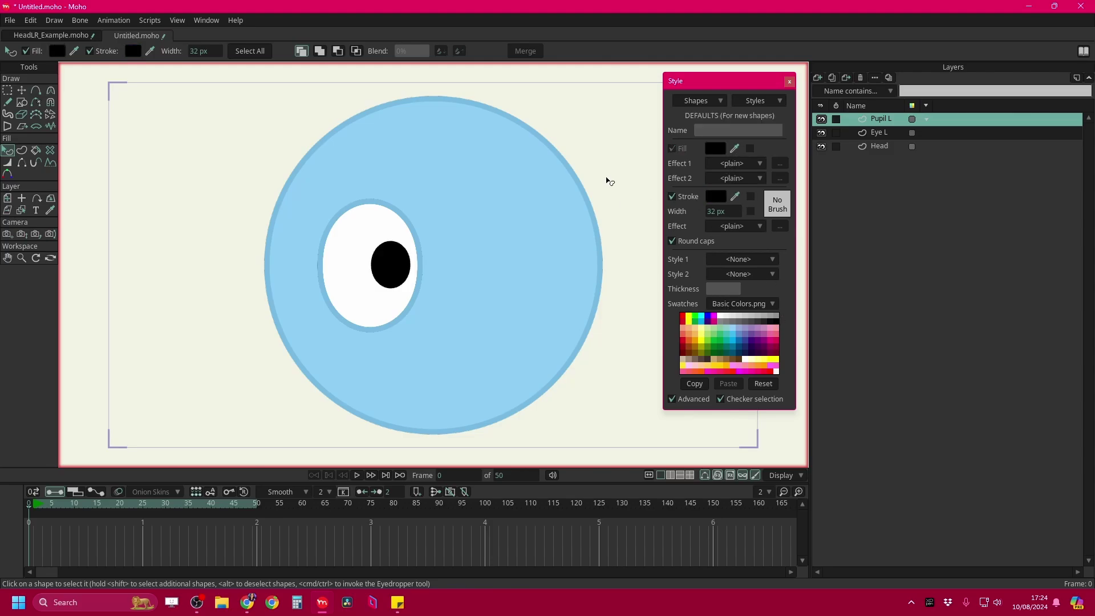
click(880, 135)
click(884, 117)
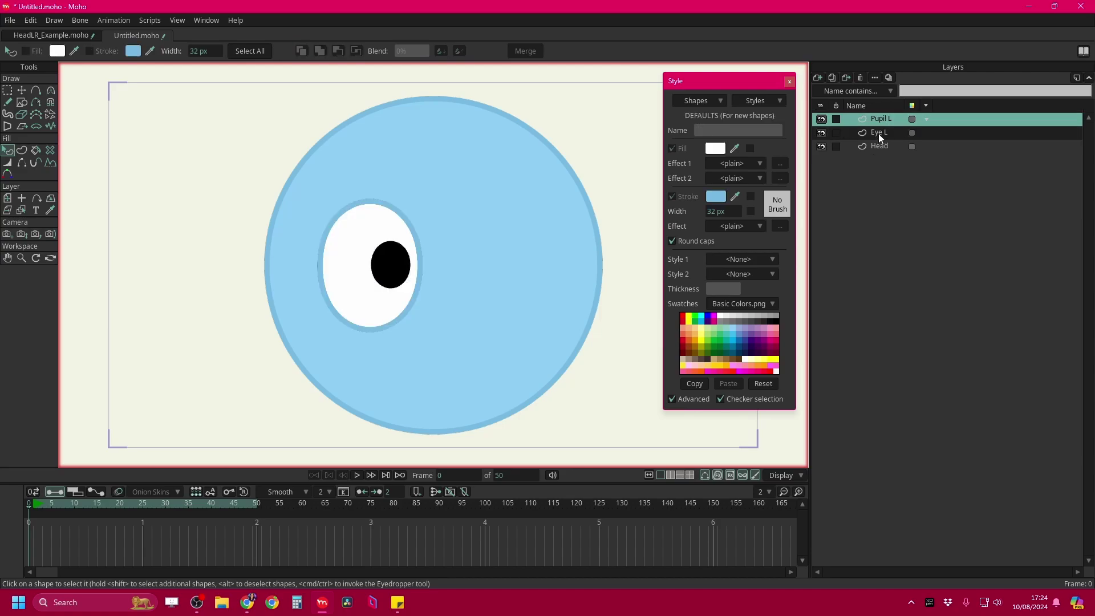
Put Pupil L into a new group named Pupil
click(878, 134)
click(879, 118)
click(817, 77)
click(851, 137)
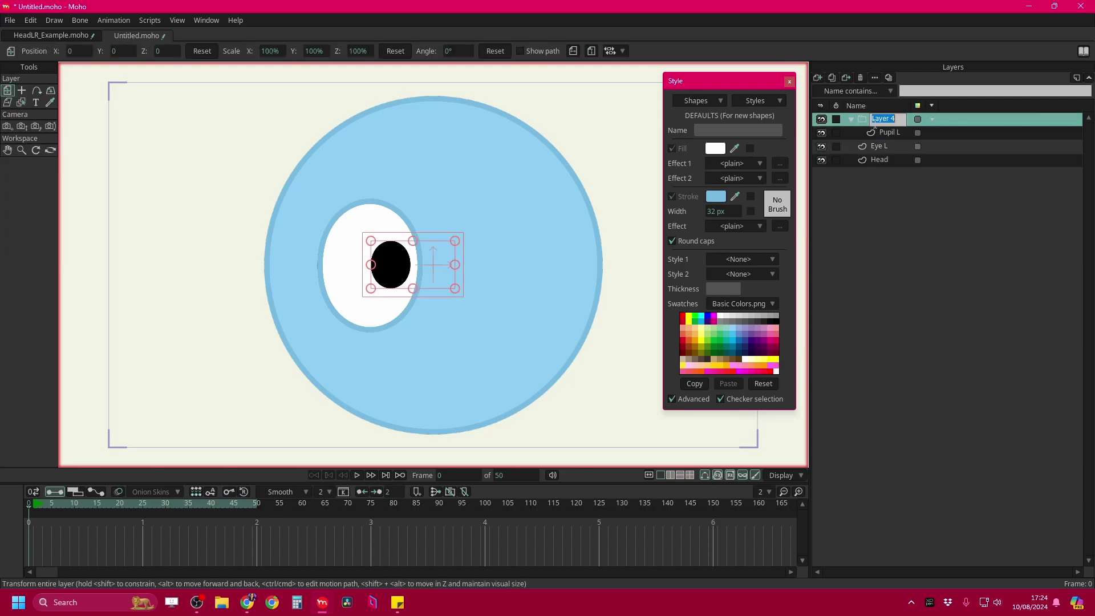
text(Pupil)
Put Eye L into its own new group named Eye
click(884, 147)
right_click(881, 146)
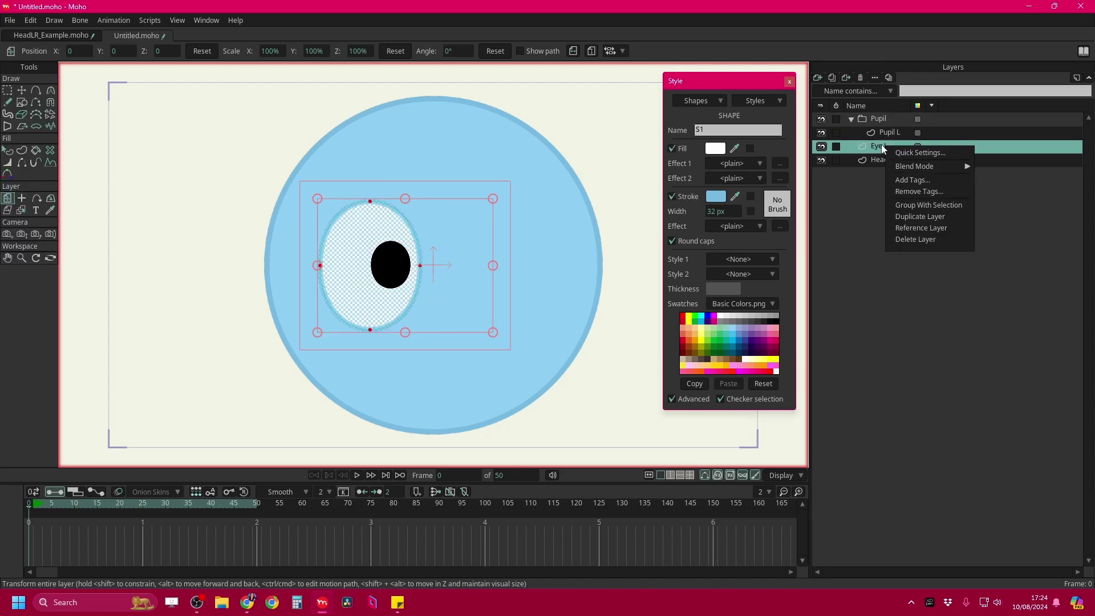
click(922, 205)
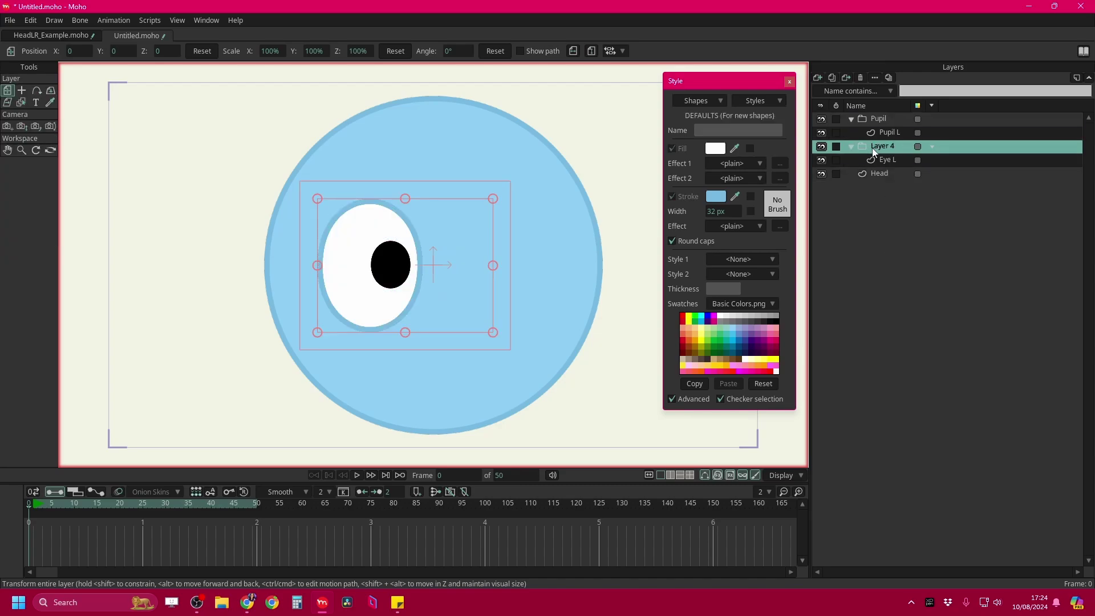
double_click(880, 146)
text(Eye)
click(851, 147)
Group the Pupil and Eye groups together into Eye 1
click(852, 118)
ctrl+click(880, 120)
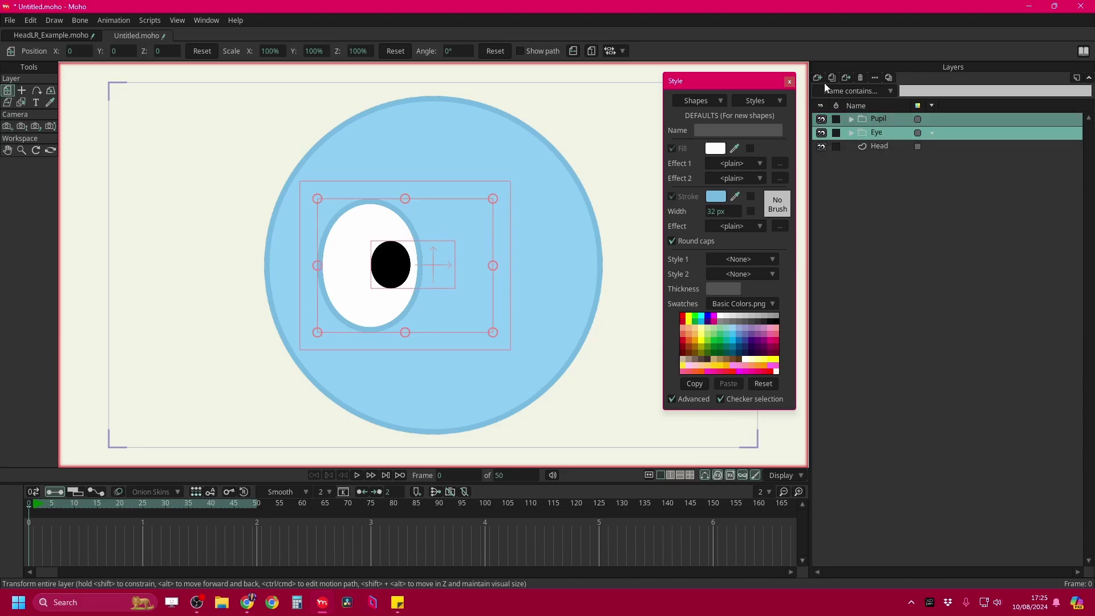
click(816, 79)
click(860, 137)
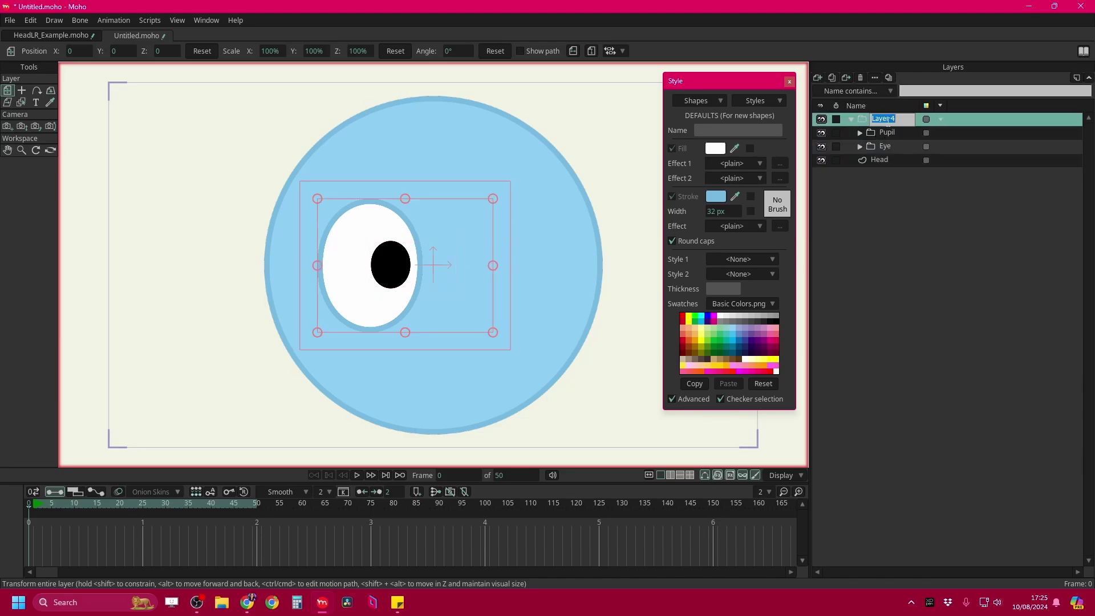
text(Eye 1)
Set the Pupil layer's origin at the centre of the pupil
click(863, 118)
click(851, 119)
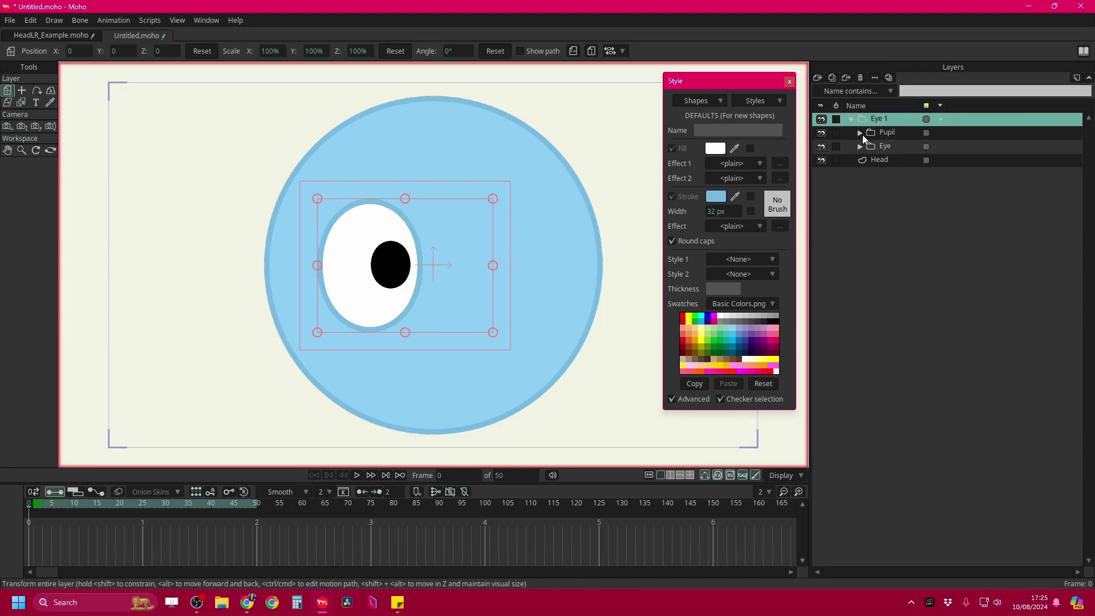
click(898, 136)
click(21, 91)
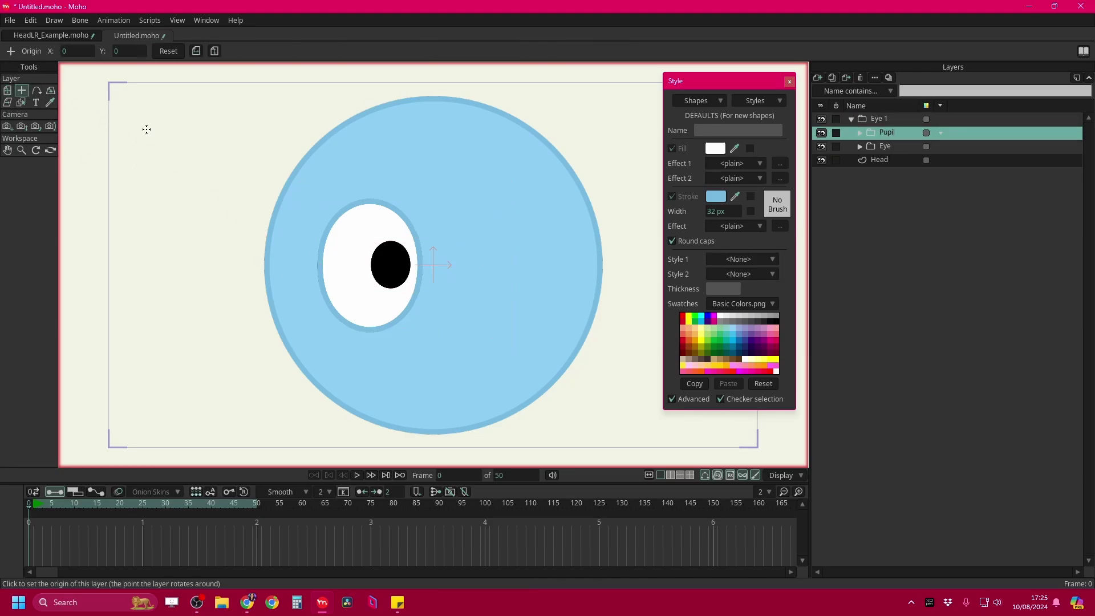
click(393, 264)
Move the Eye layer's origin to the eye white's bottom edge (-0.3485, -0.3735)
click(899, 147)
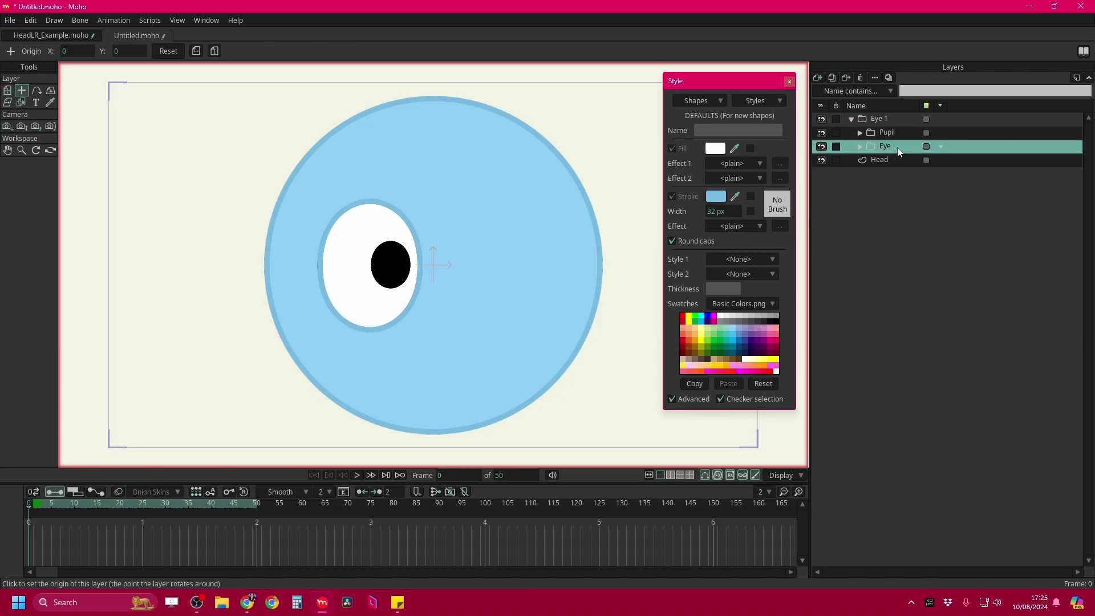
click(372, 333)
click(850, 120)
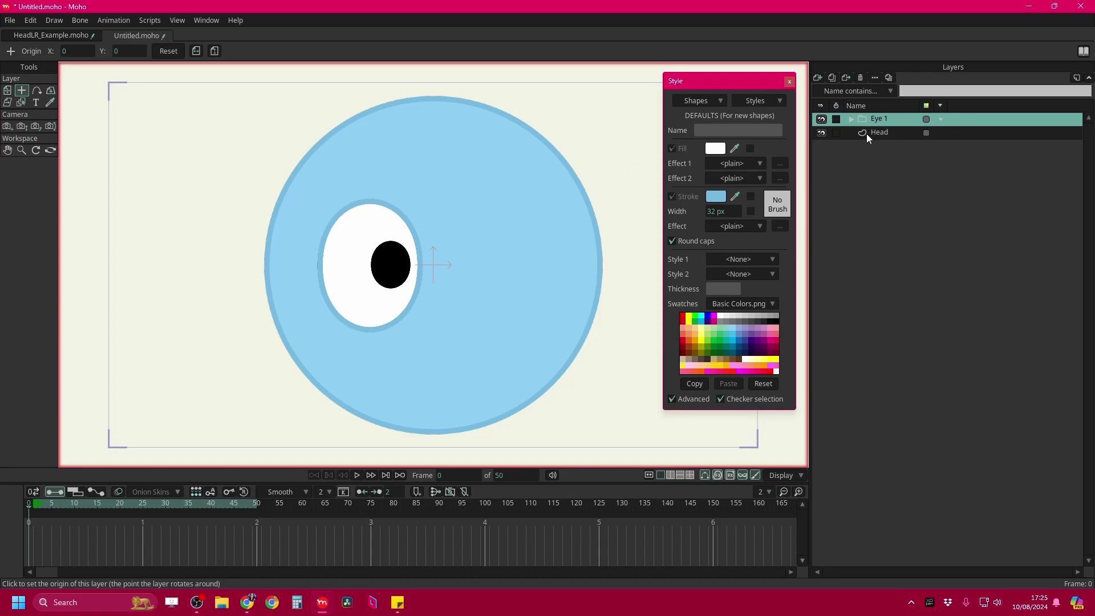
Duplicate Eye 1 as Eye 2 and flip it horizontally to form the right eye
right_click(876, 121)
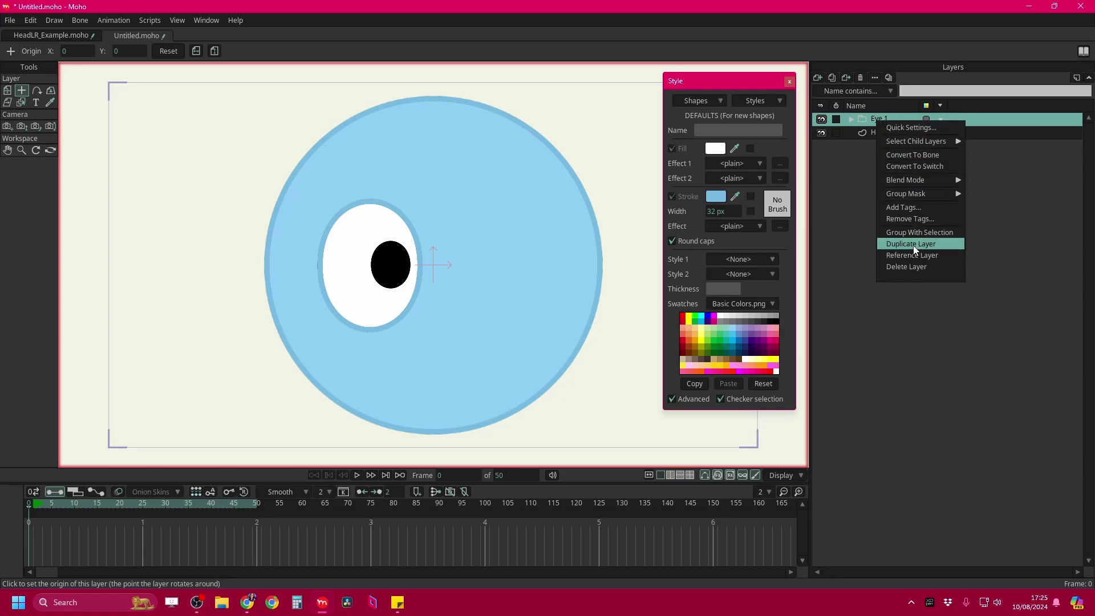
key(Escape)
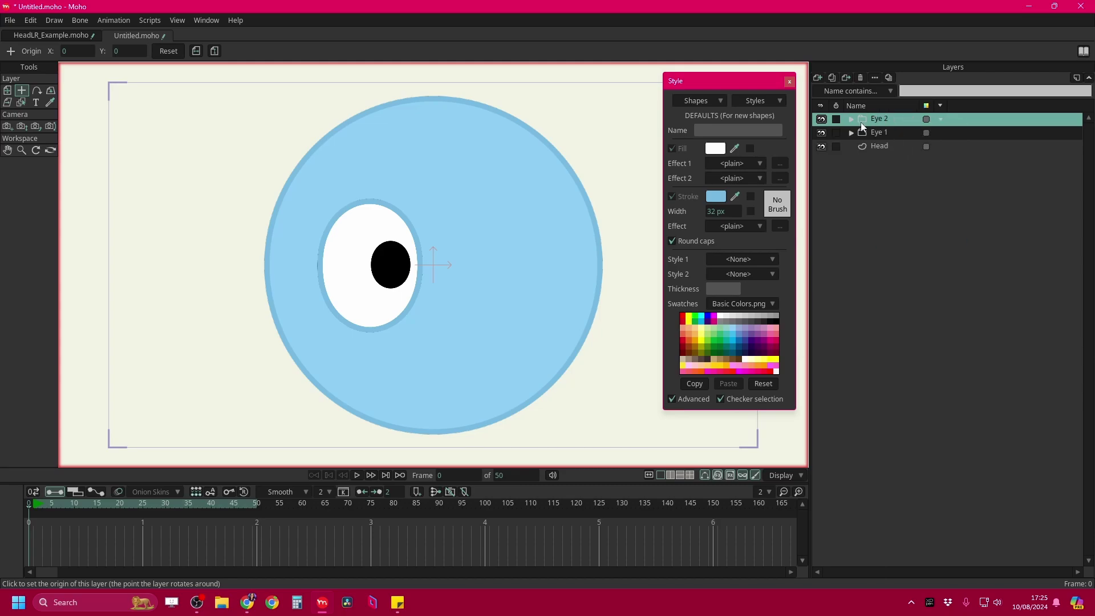
click(7, 90)
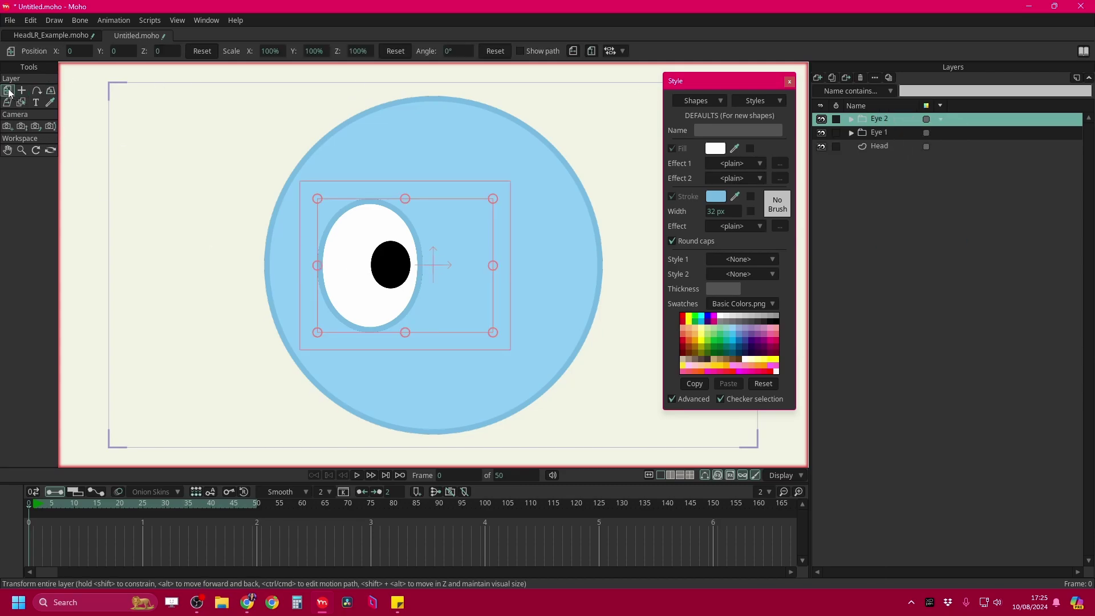
click(573, 51)
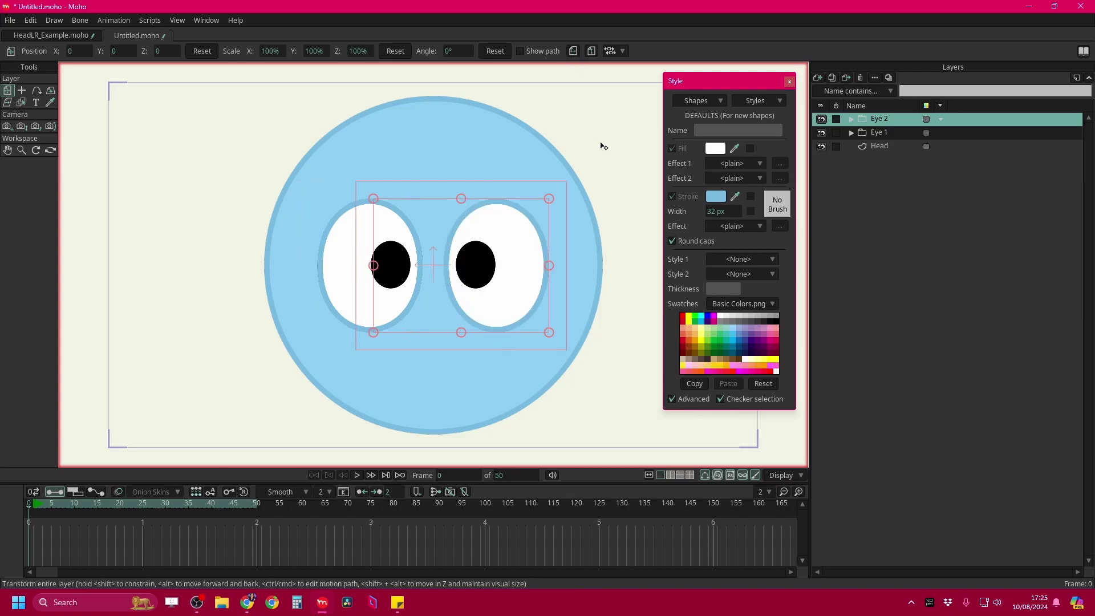
Expand Eye 2 to check its mirrored Pupil and Eye layers
click(850, 119)
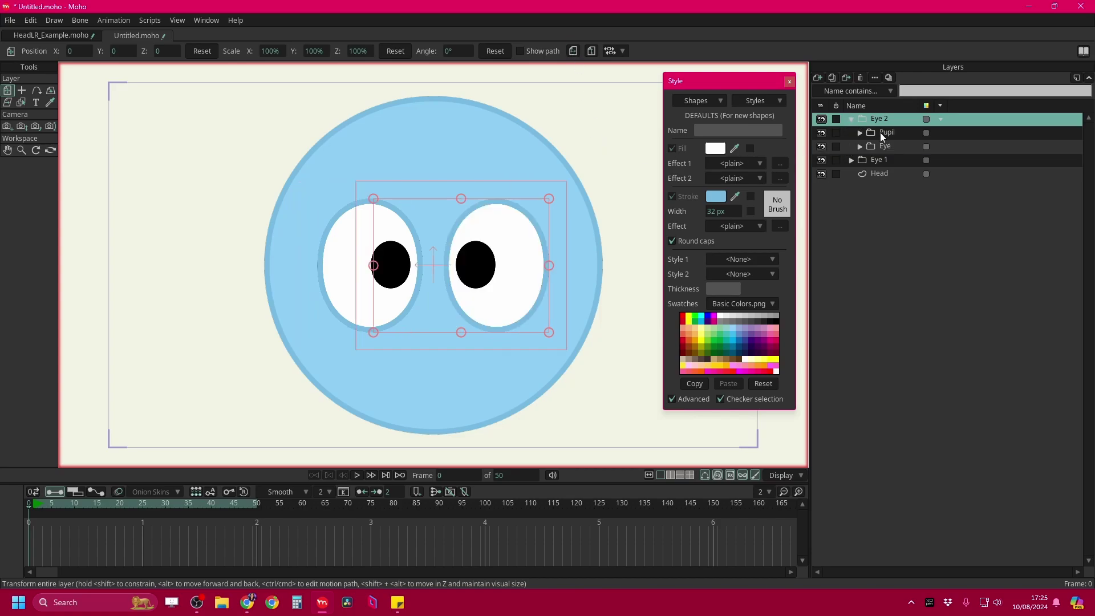
click(881, 133)
click(892, 147)
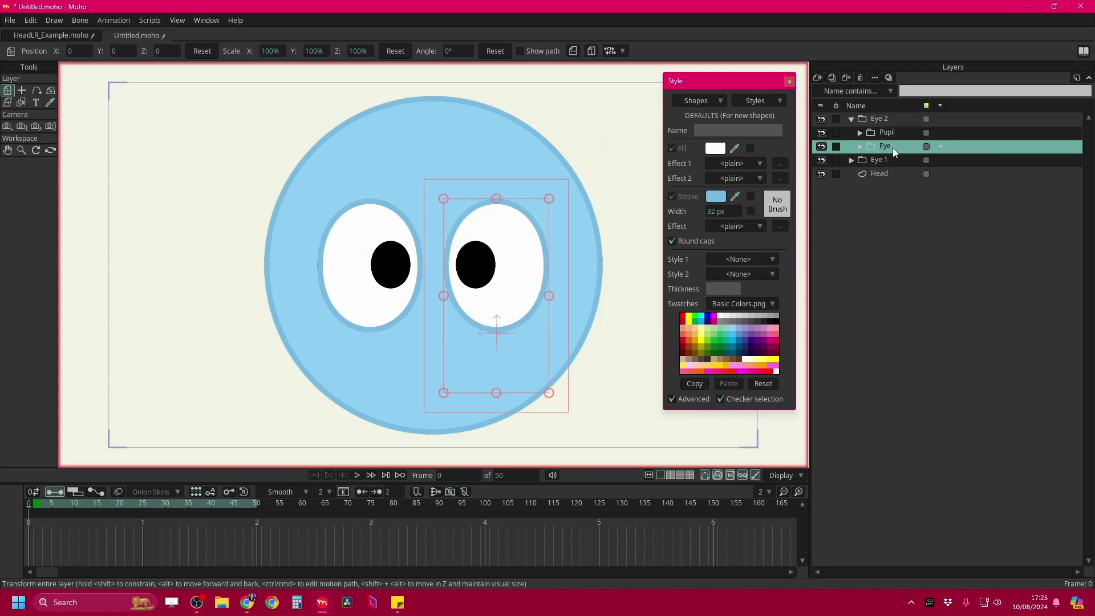
click(851, 119)
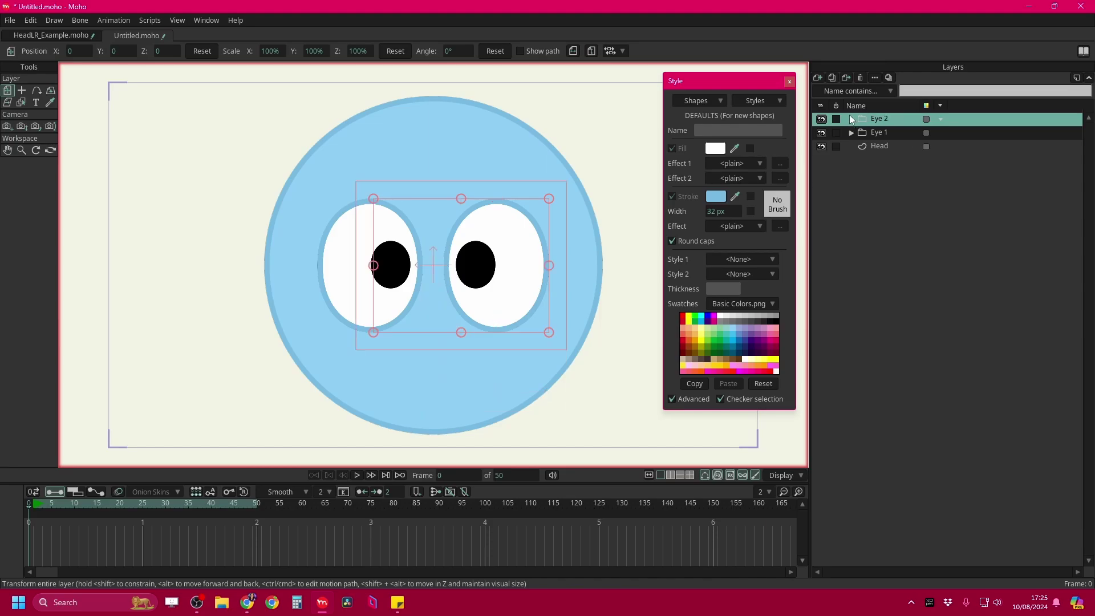
scroll(431, 226, down, 3)
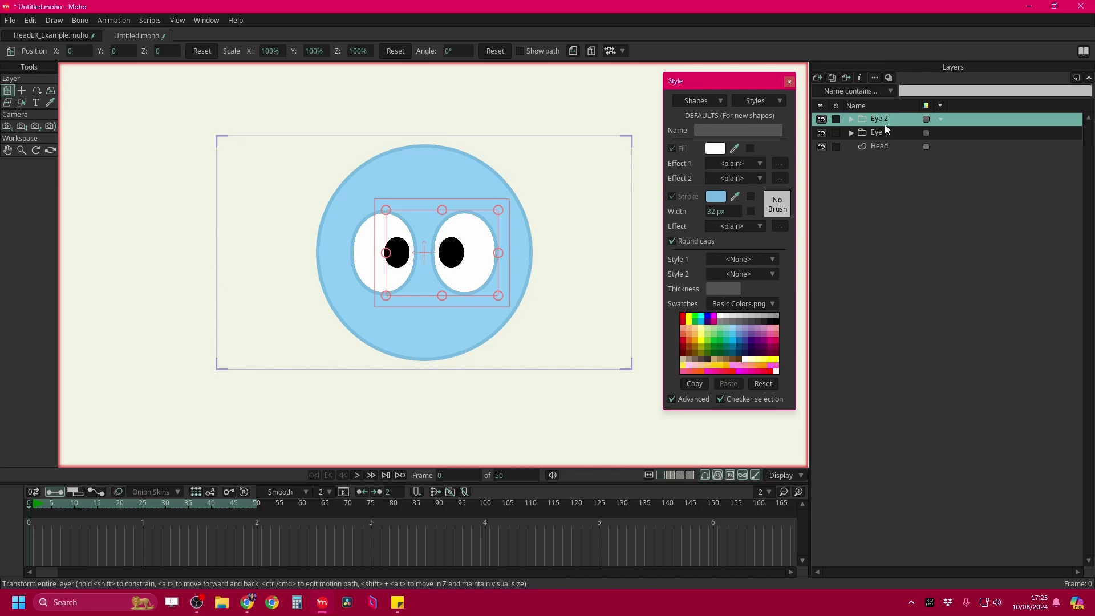
Inspect Eye 2's Pupil L, then collapse both eye groups and select Head
click(851, 119)
click(851, 160)
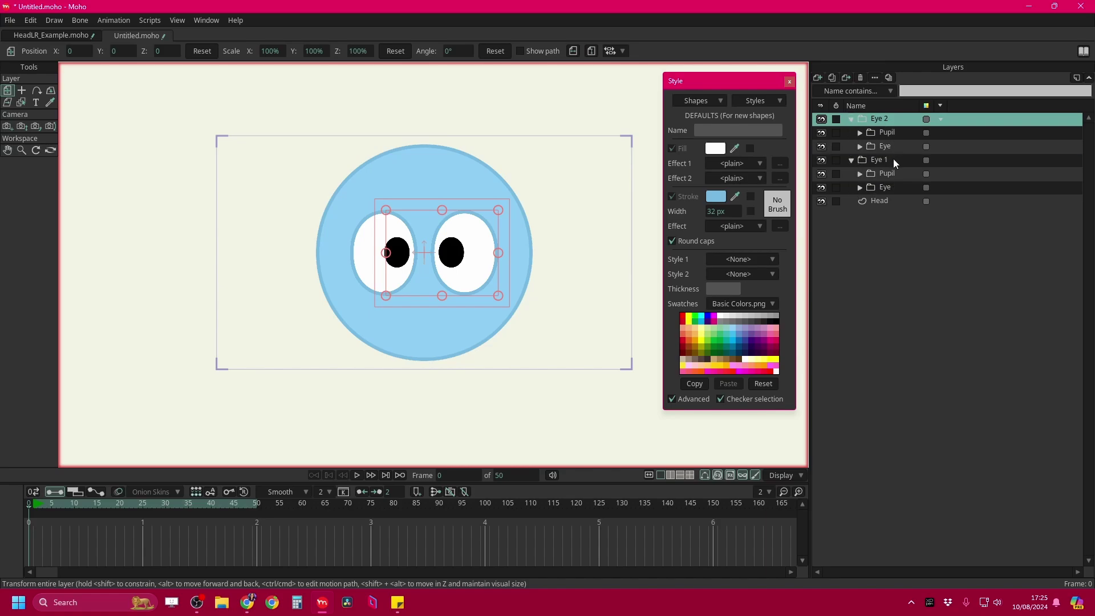
click(887, 133)
click(861, 132)
click(898, 145)
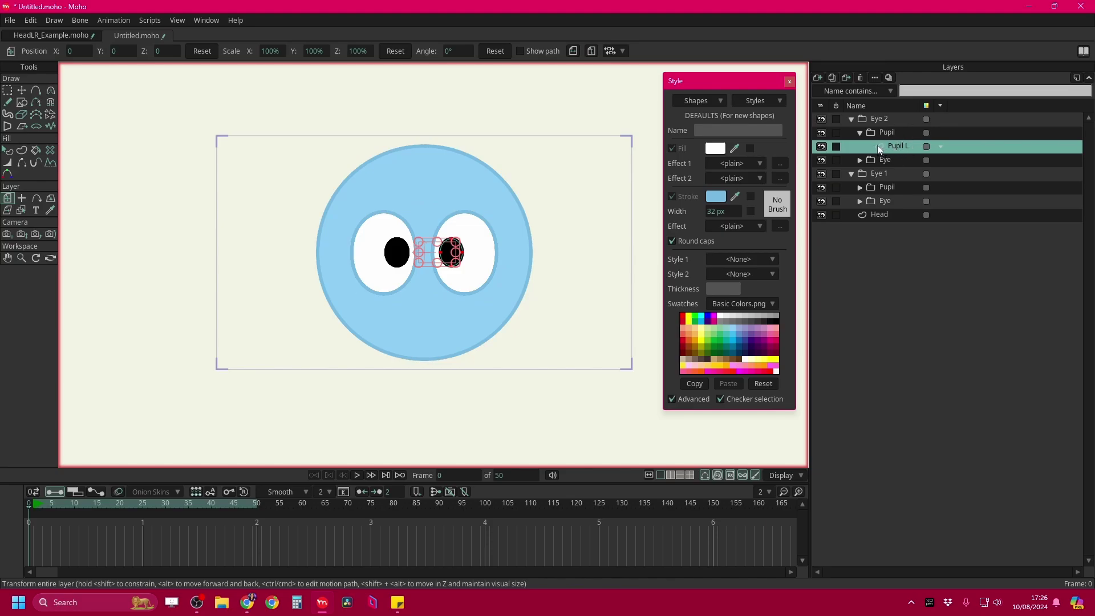
click(894, 134)
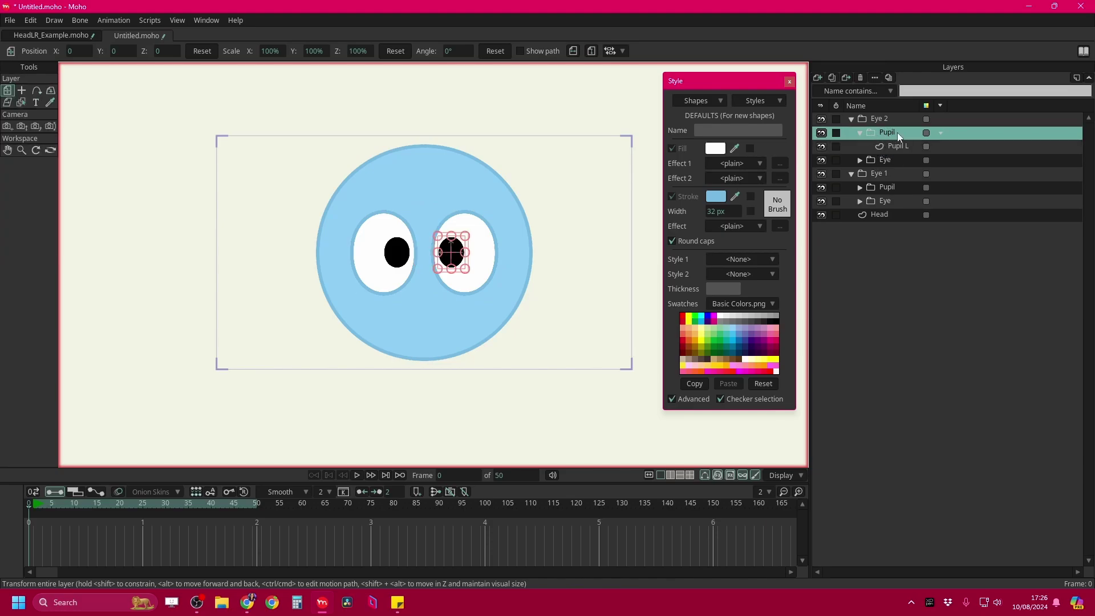
key(Up)
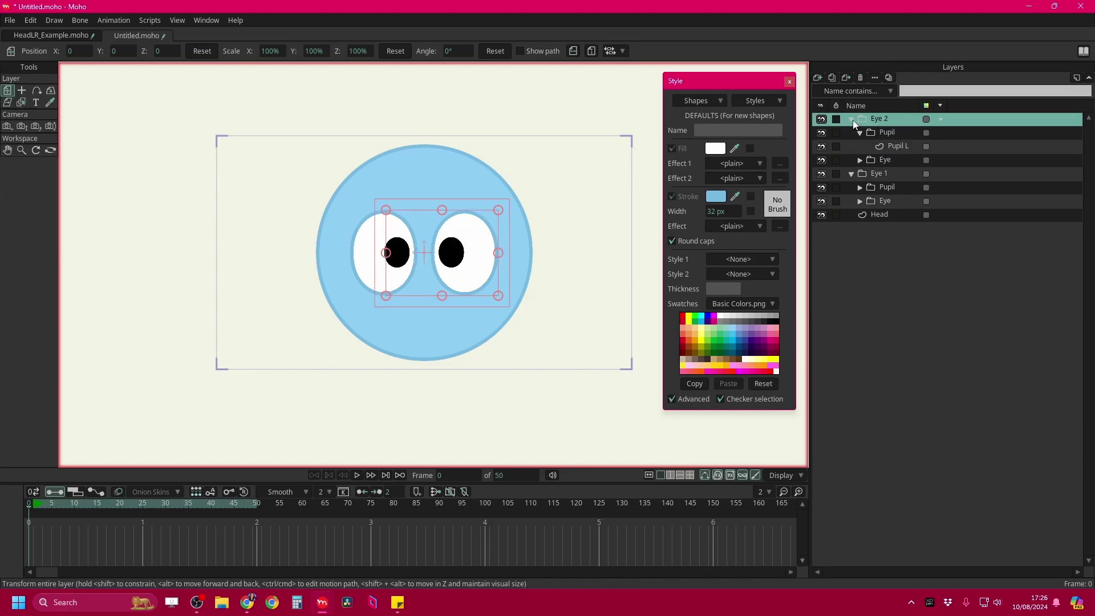
click(852, 119)
click(851, 132)
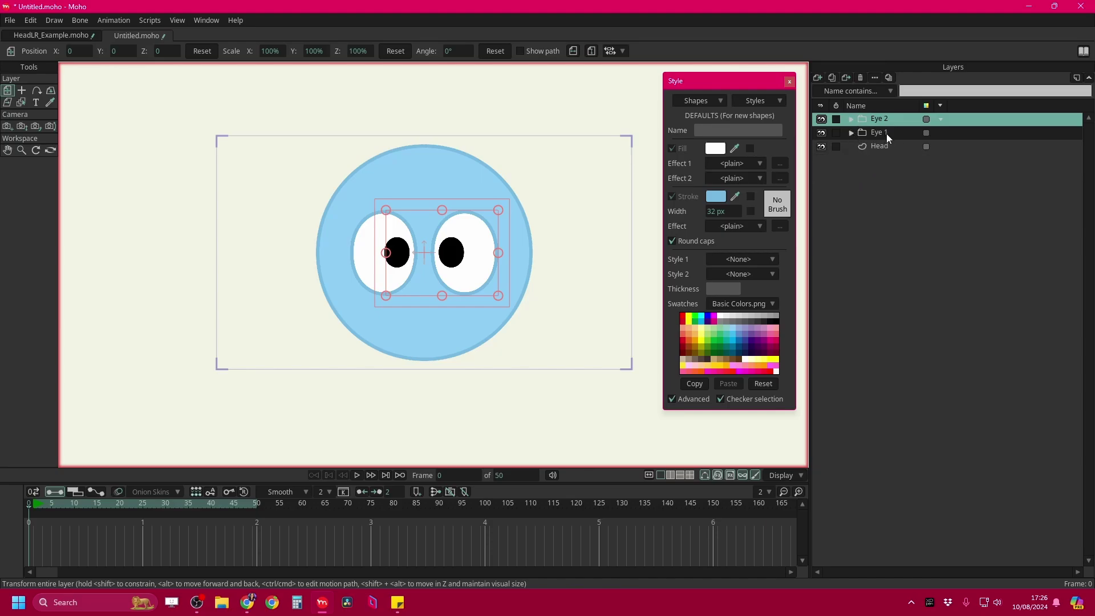
click(887, 147)
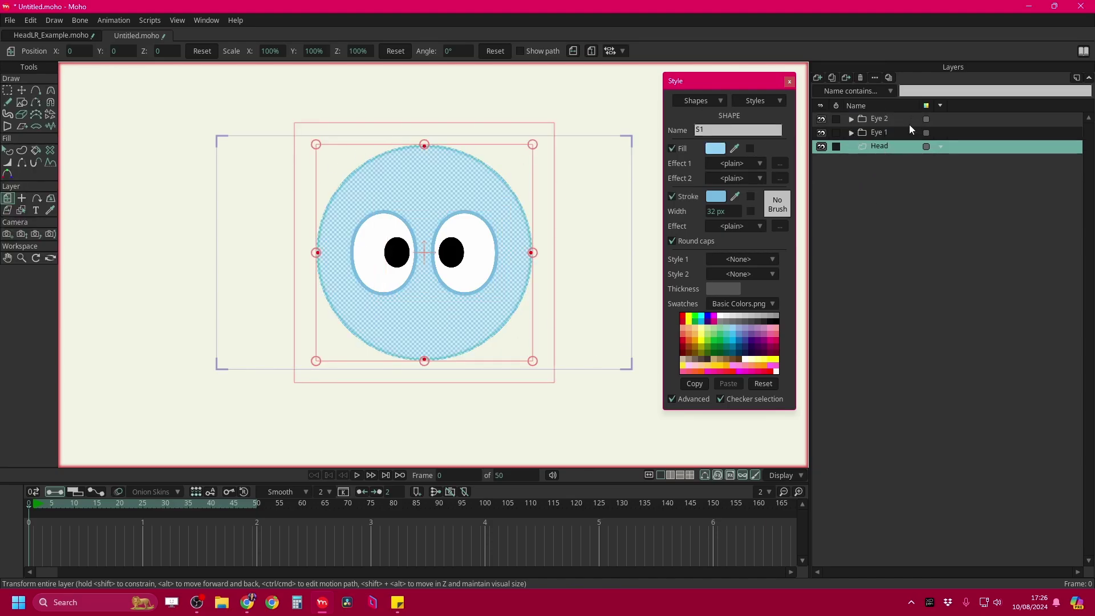
Wrap Eye 2, Eye 1 and Head in a new group named Moon, then convert Moon to a bone layer
shift+click(881, 119)
click(819, 78)
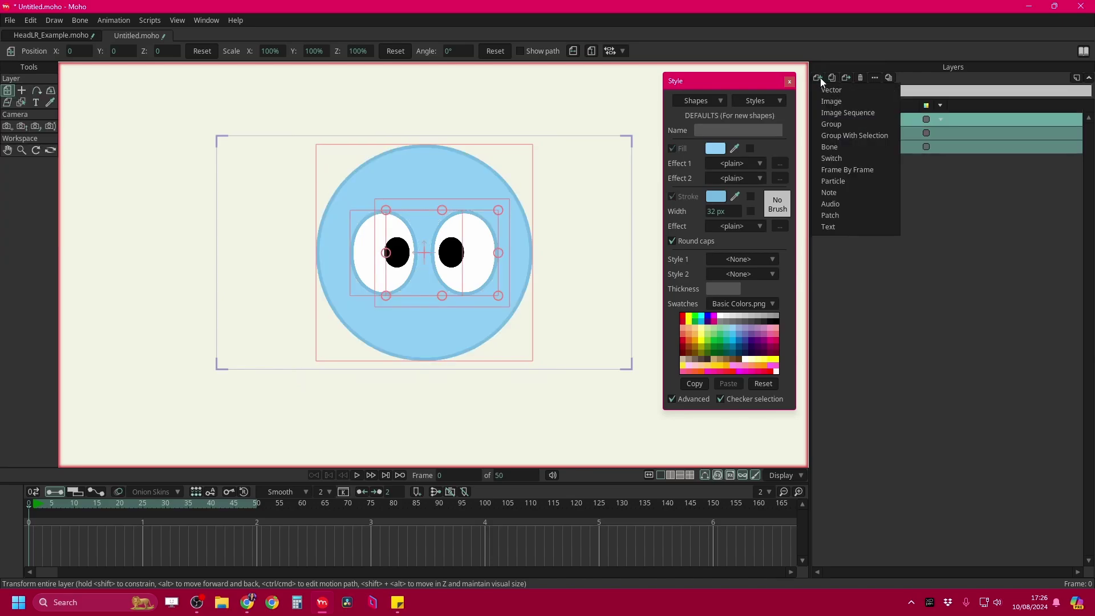
click(847, 134)
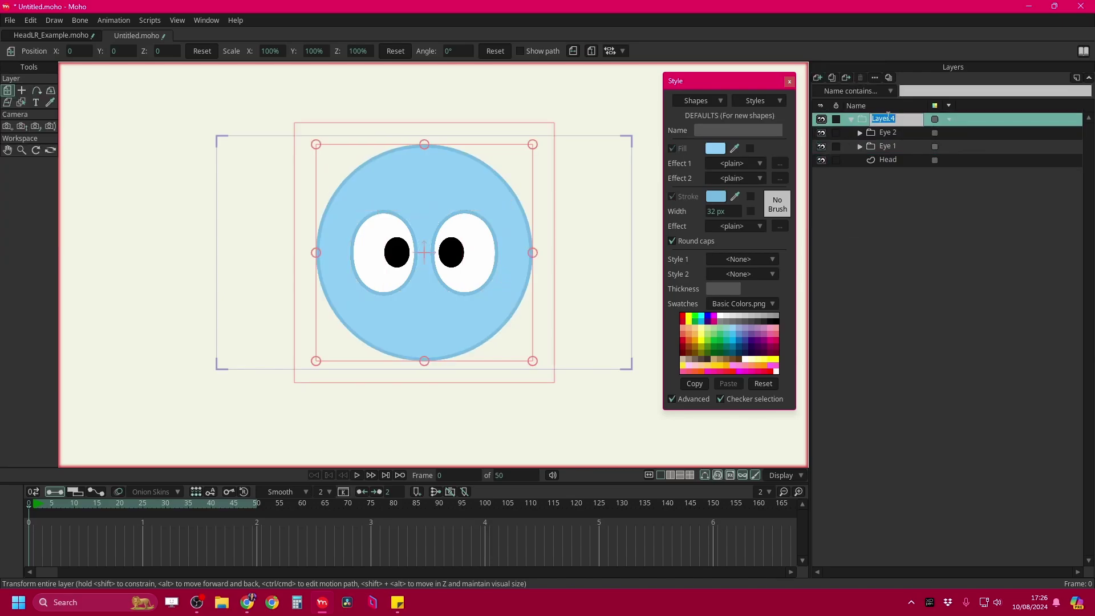
text(Moon)
right_click(891, 118)
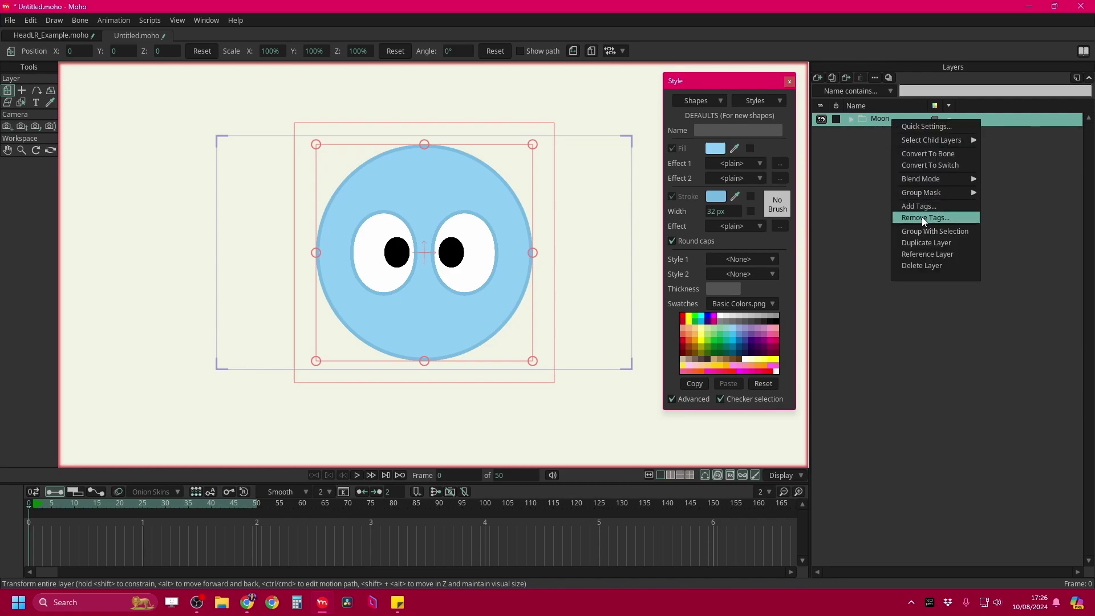
click(933, 154)
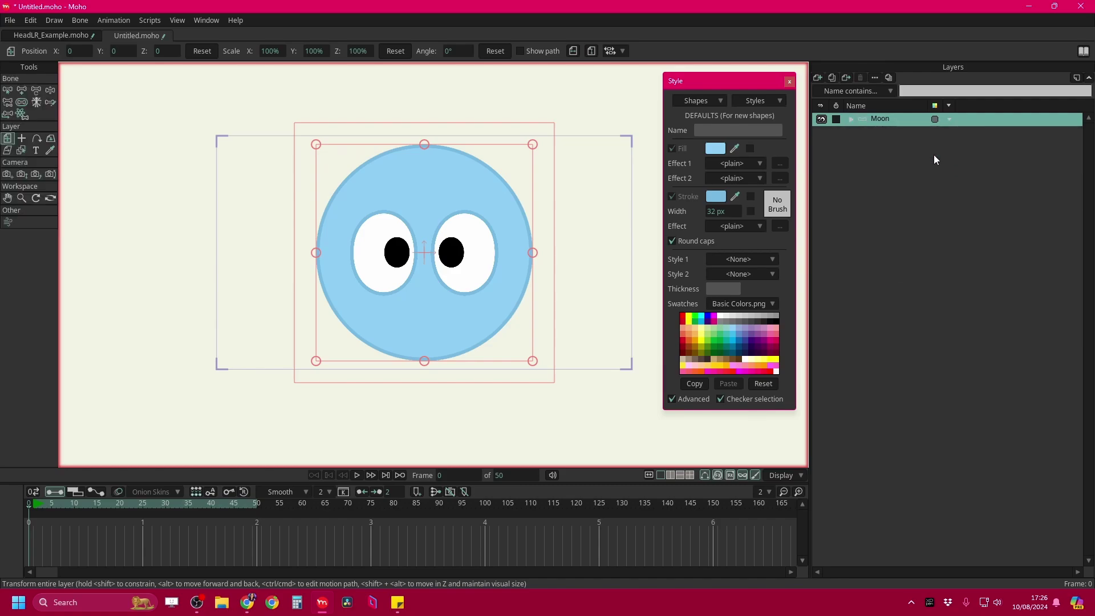
click(22, 90)
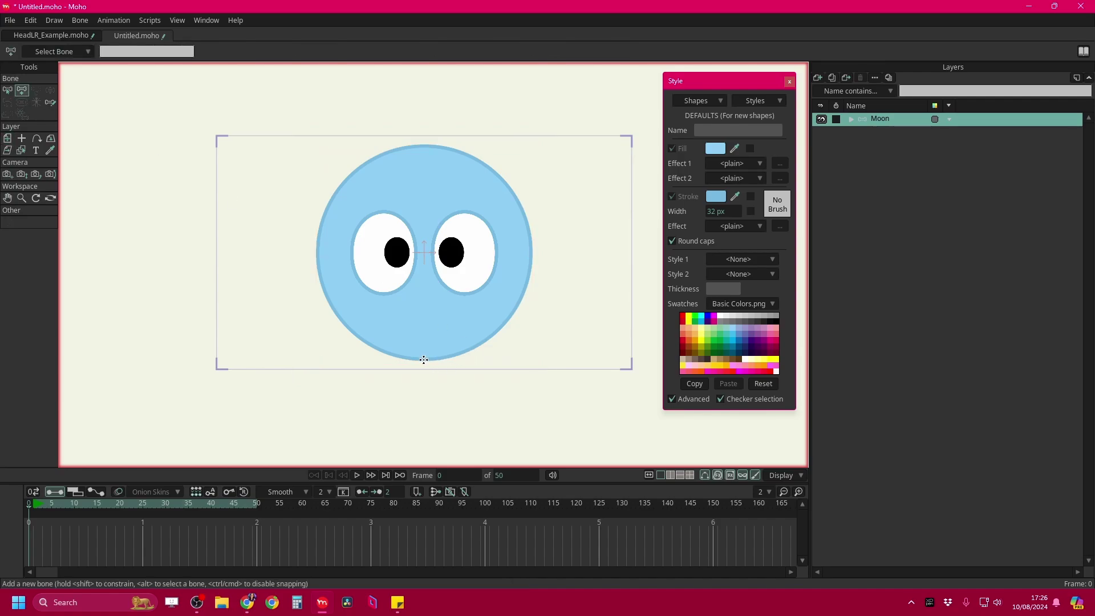
drag(424, 359, 423, 144)
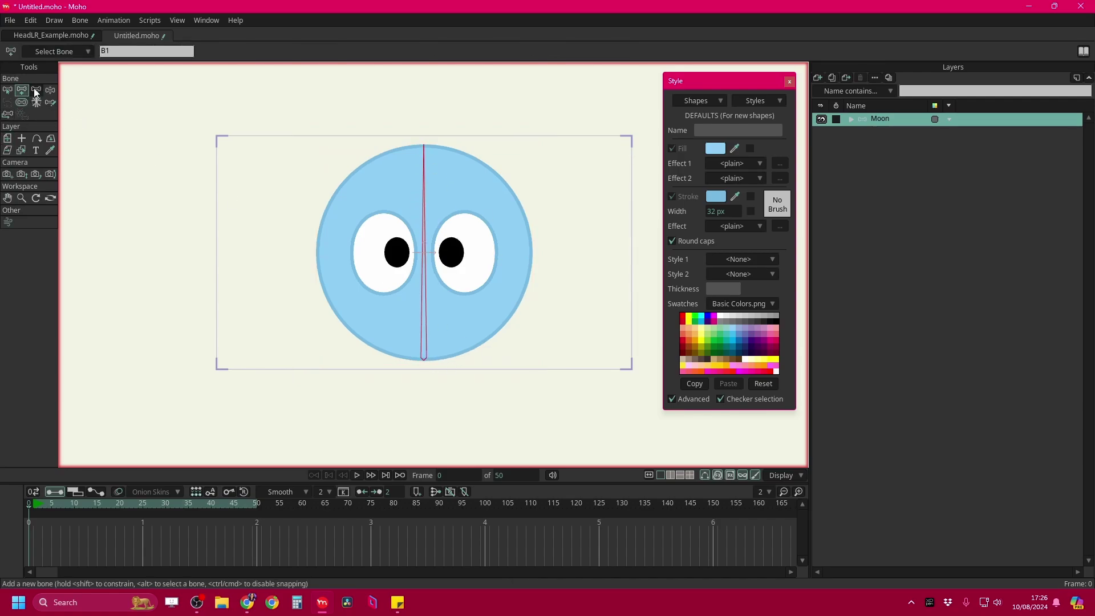
click(36, 90)
scroll(460, 281, up, 4)
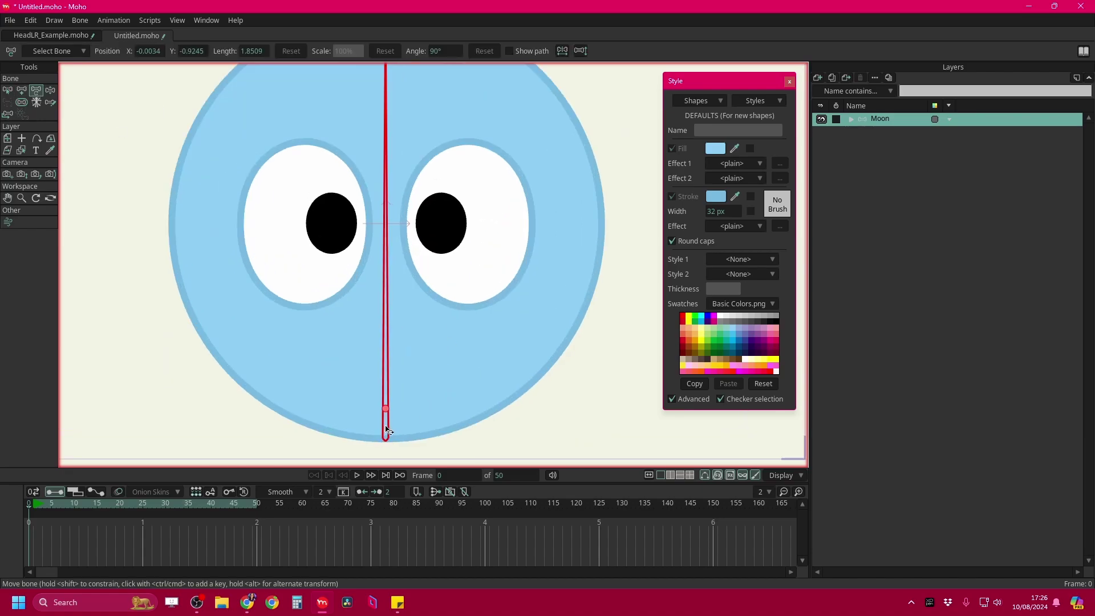
drag(387, 431, 387, 432)
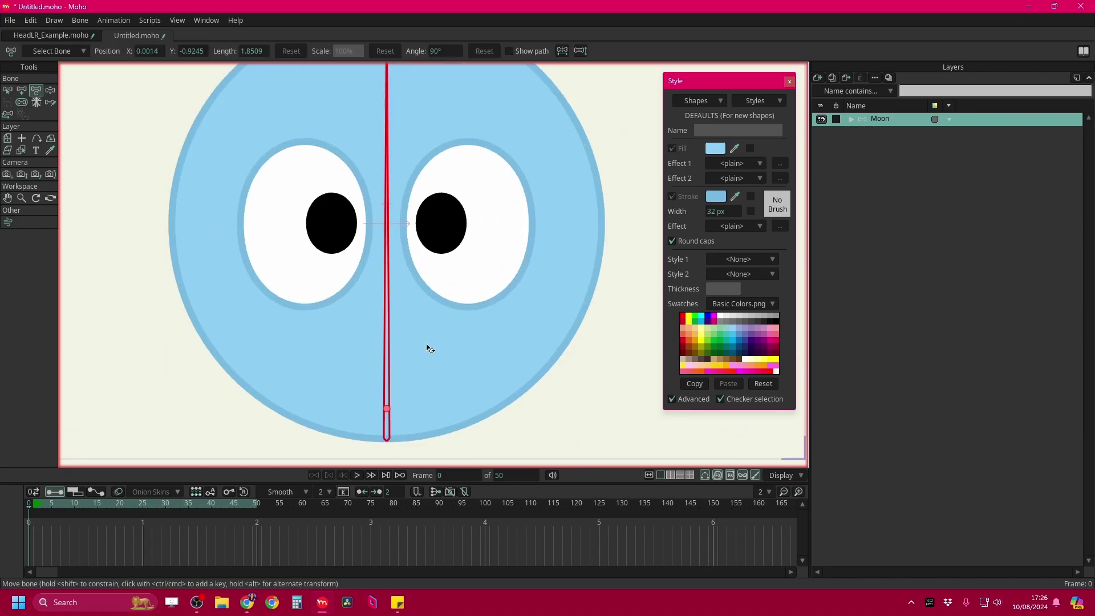
scroll(437, 317, down, 4)
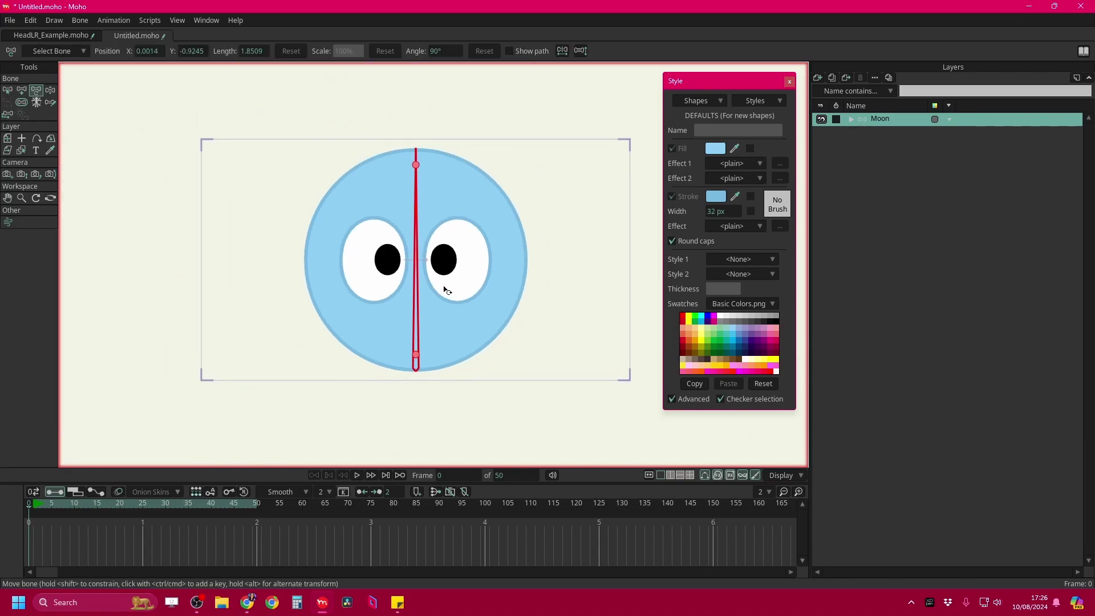
click(9, 89)
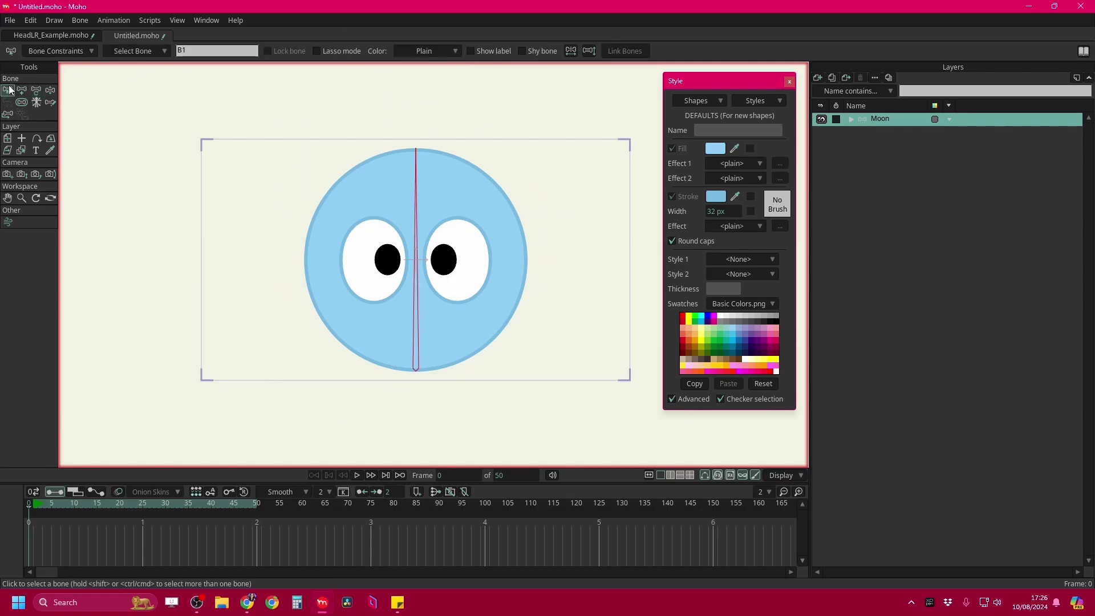
click(201, 46)
text(Head)
key(Return)
scroll(378, 288, down, 2)
click(22, 103)
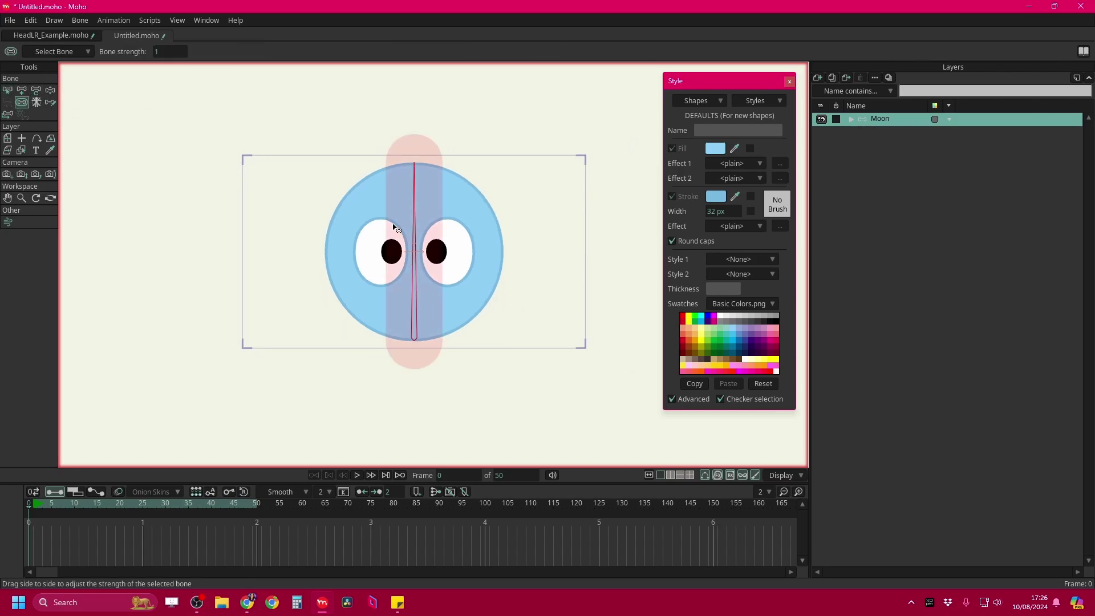
click(8, 90)
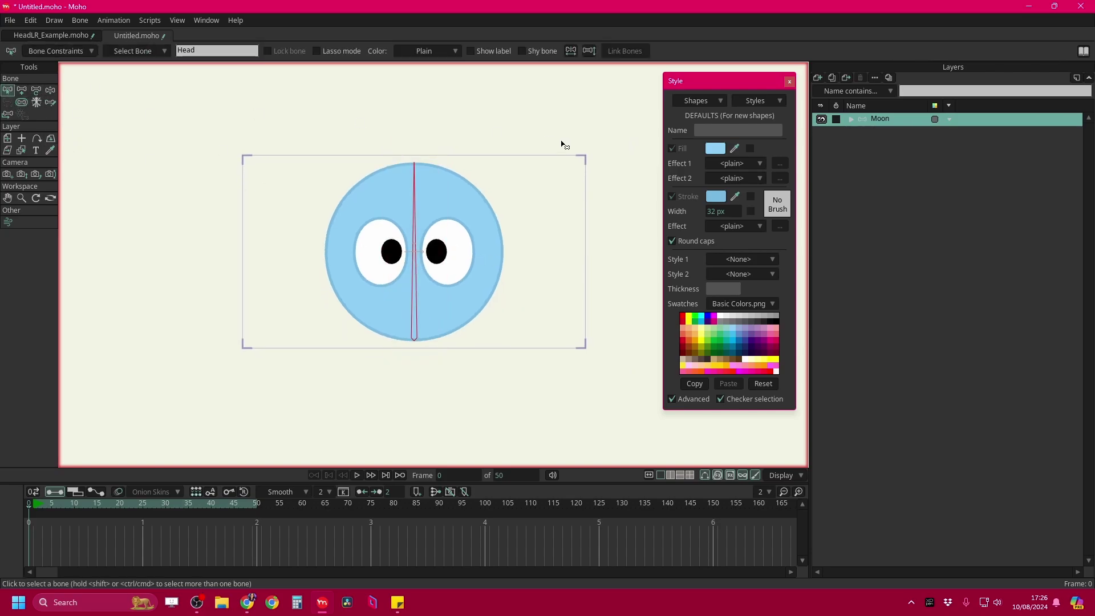
click(50, 90)
drag(424, 248, 69, 100)
click(7, 90)
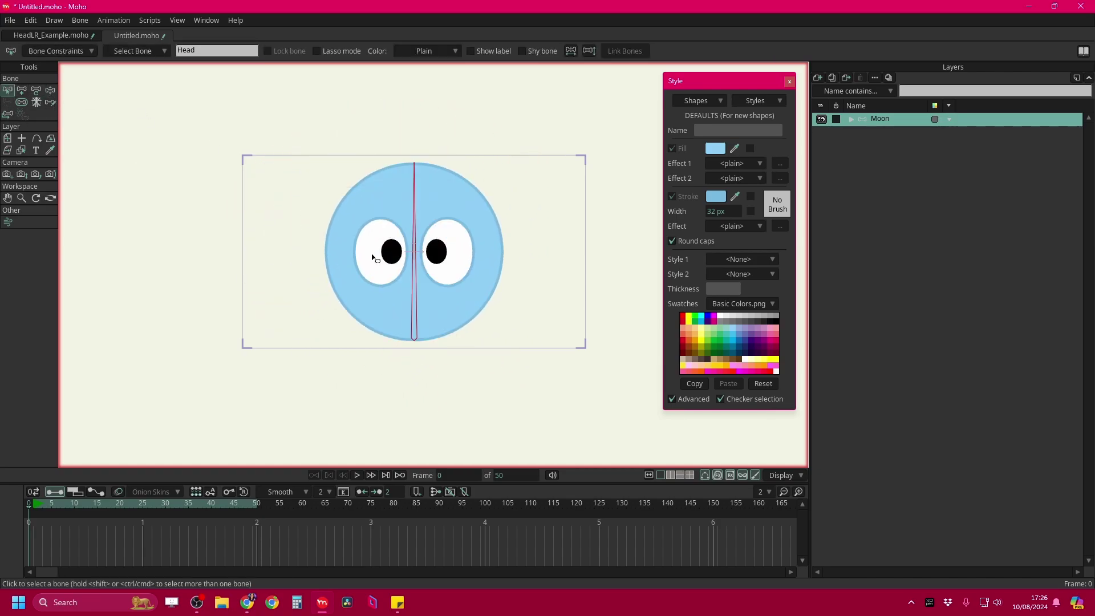
click(534, 251)
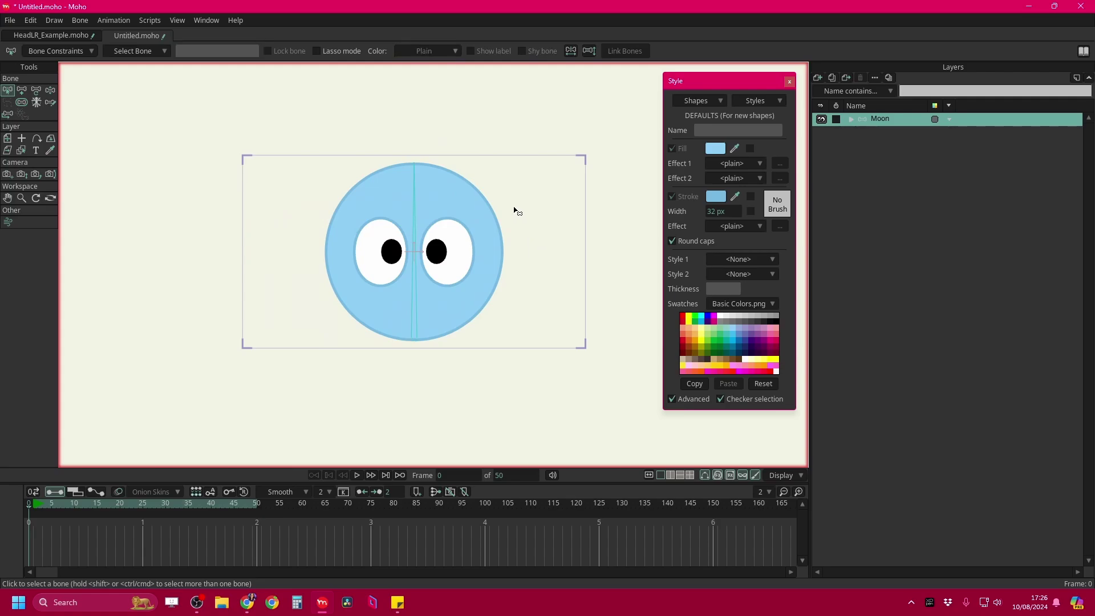
click(24, 91)
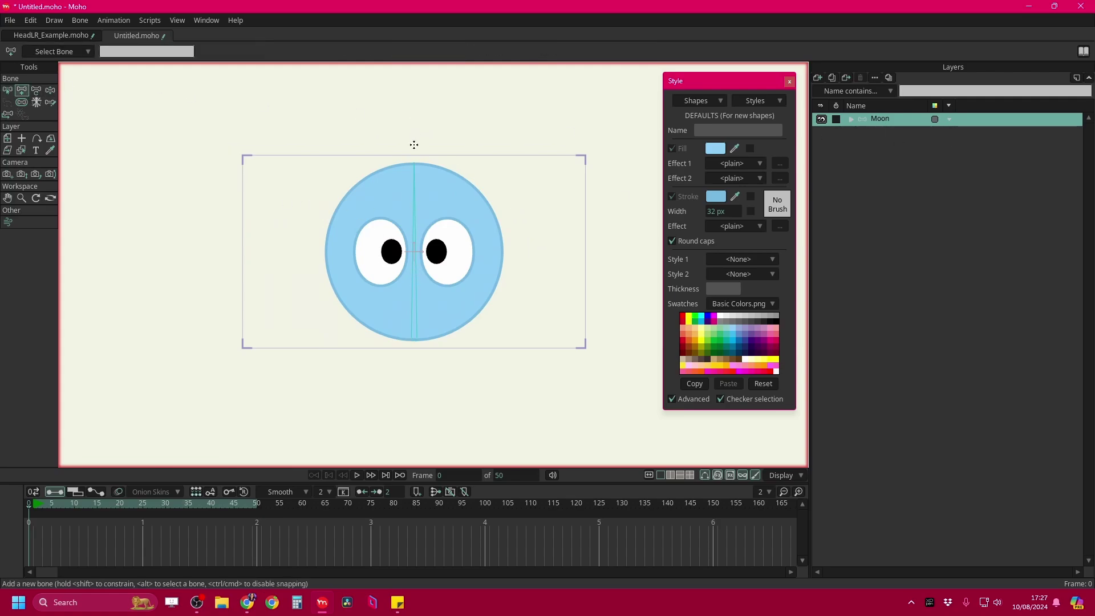
Draw an upward bone above the moon and name it HEAD LR
drag(414, 145, 414, 112)
click(124, 53)
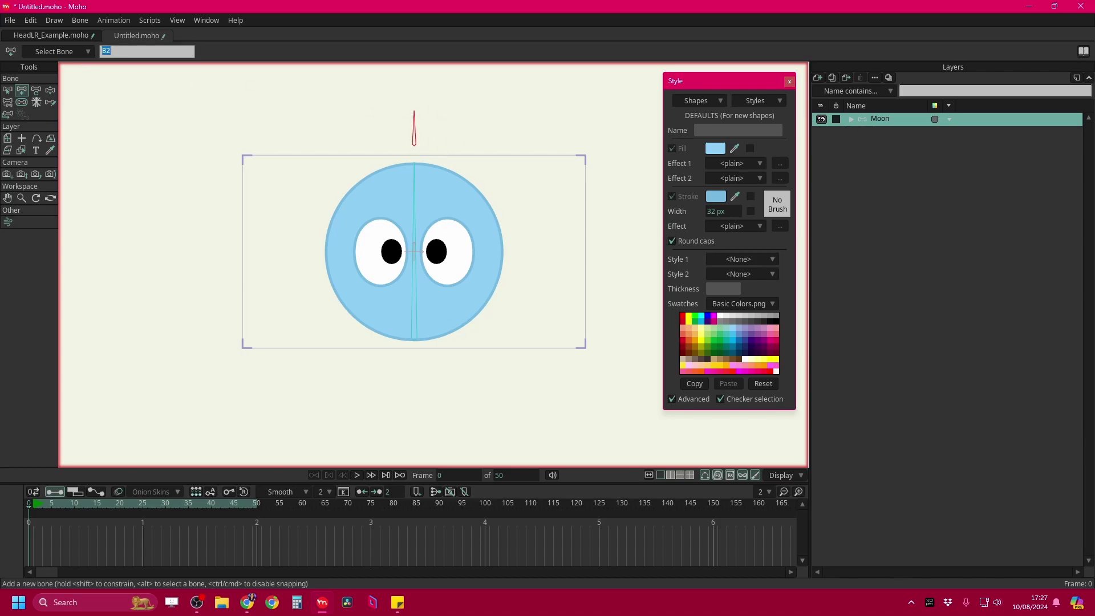
text(HEAD LR)
click(83, 52)
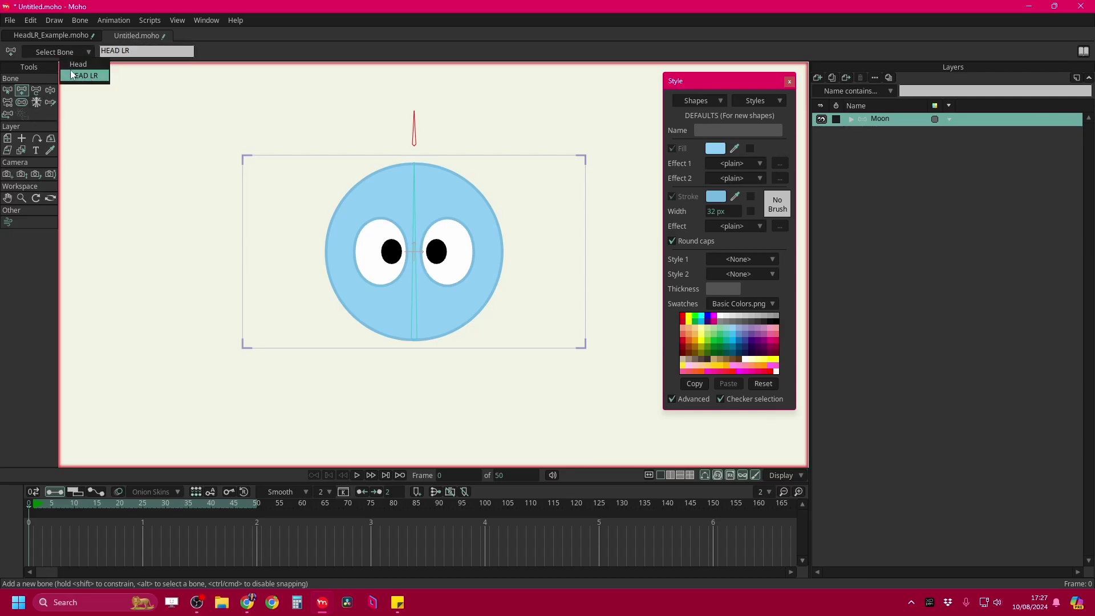
click(36, 67)
Constrain the HEAD LR bone's rotation to between -70° and 70°
click(12, 90)
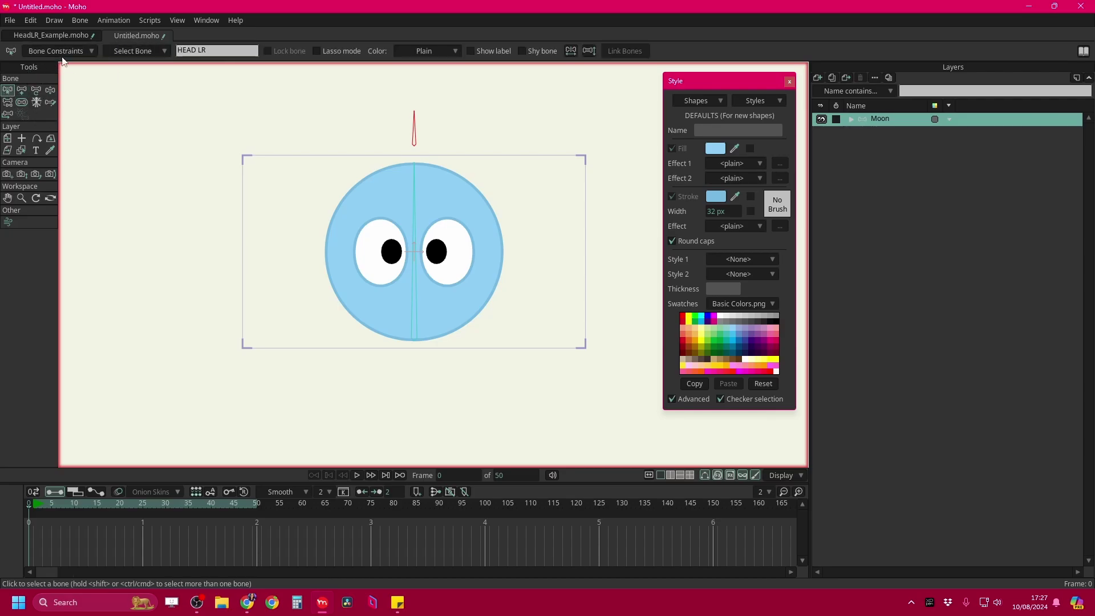
click(80, 52)
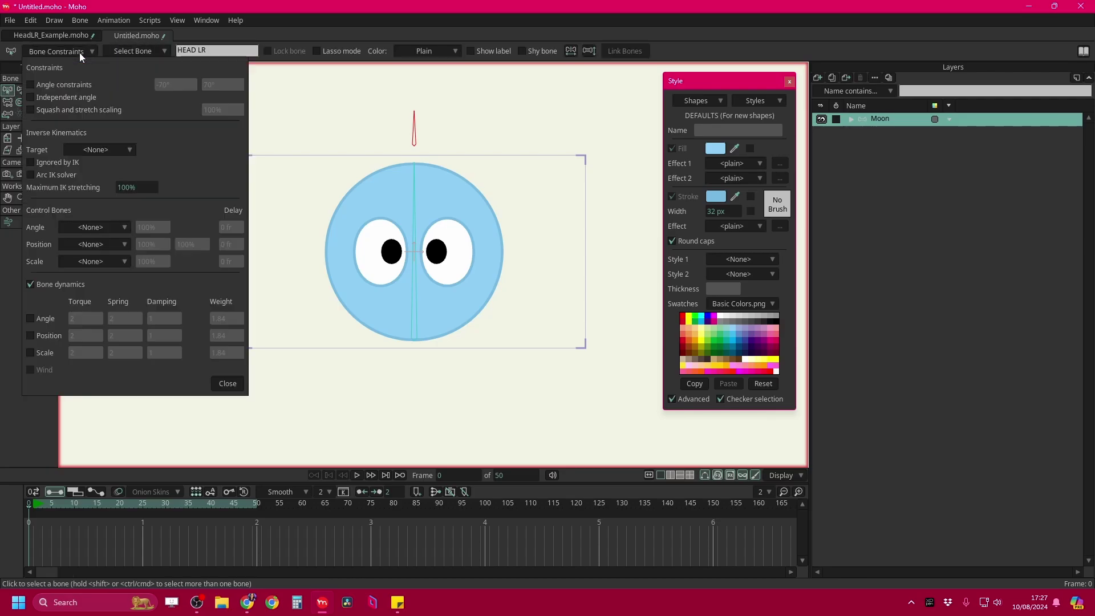
click(50, 85)
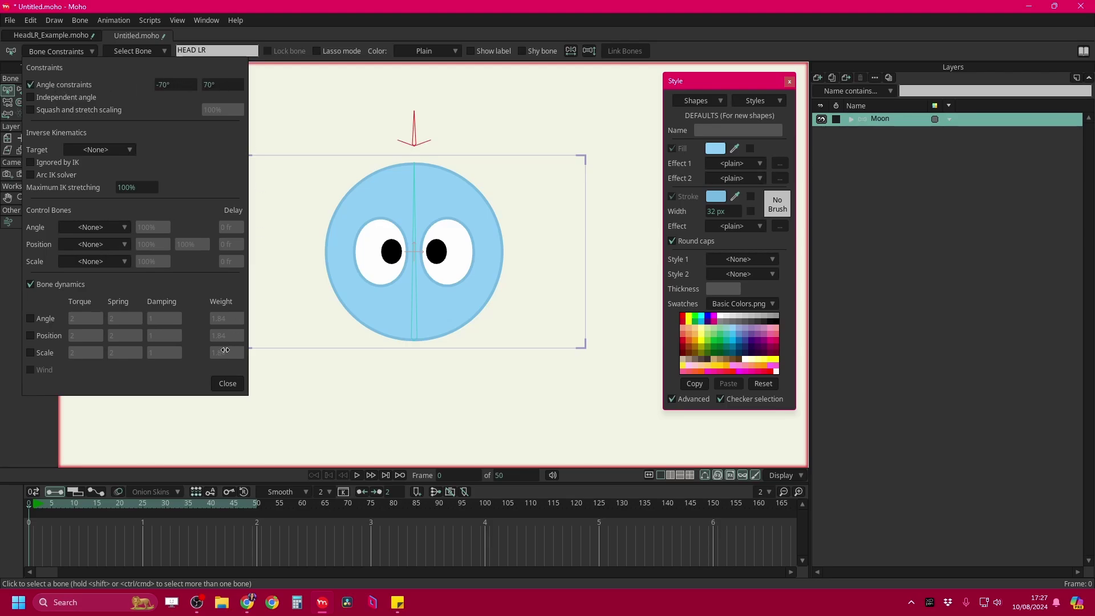
click(235, 385)
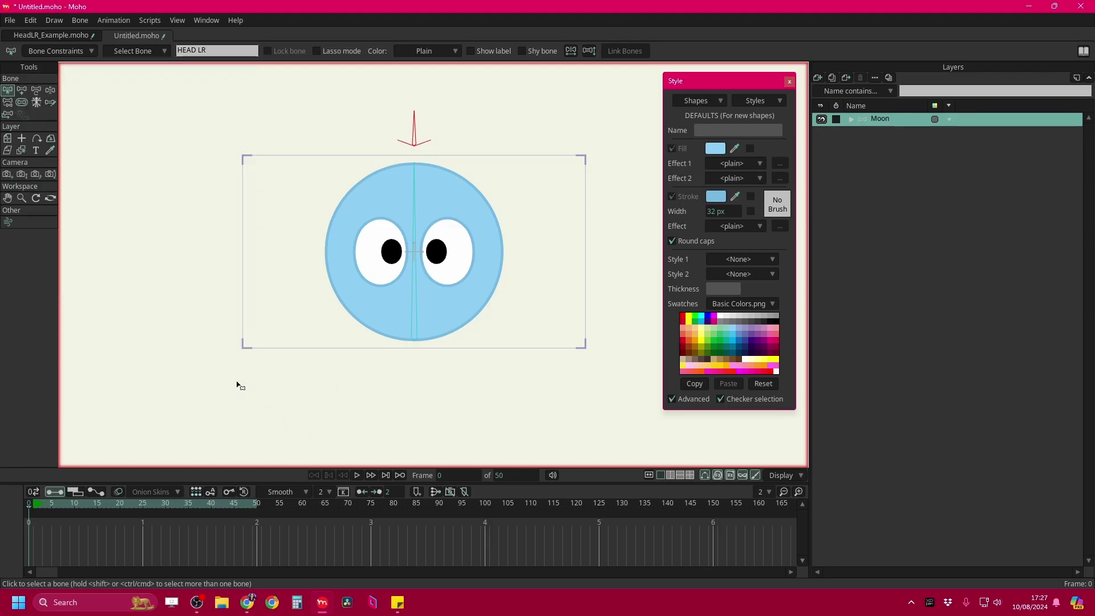
Show the bone's name and strength region, open the Actions panel, and close the Style panel
click(481, 51)
click(25, 101)
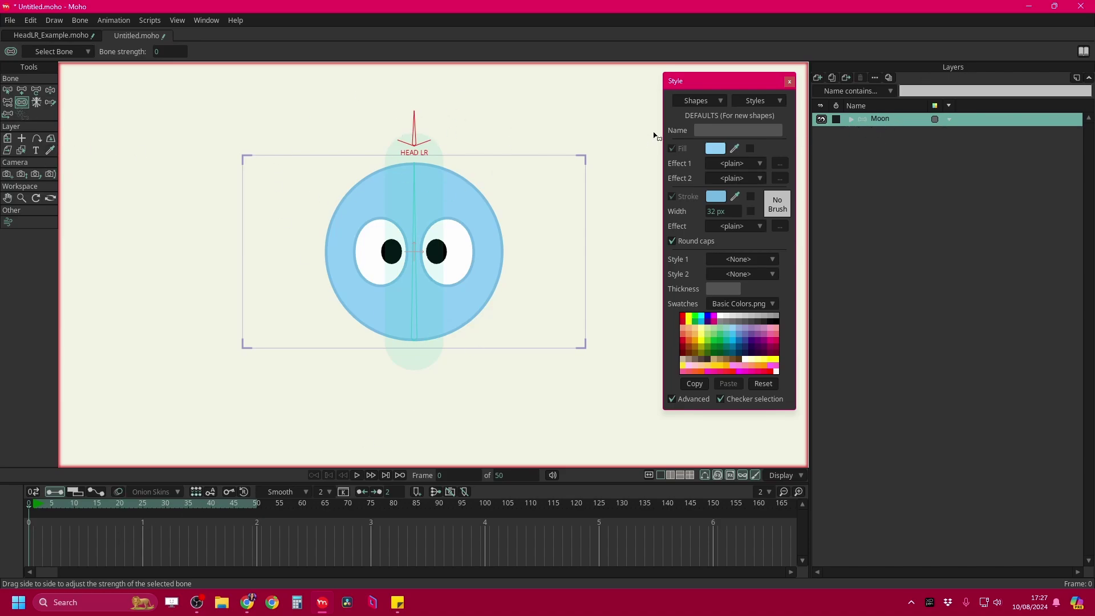
key(ctrl+shift+k)
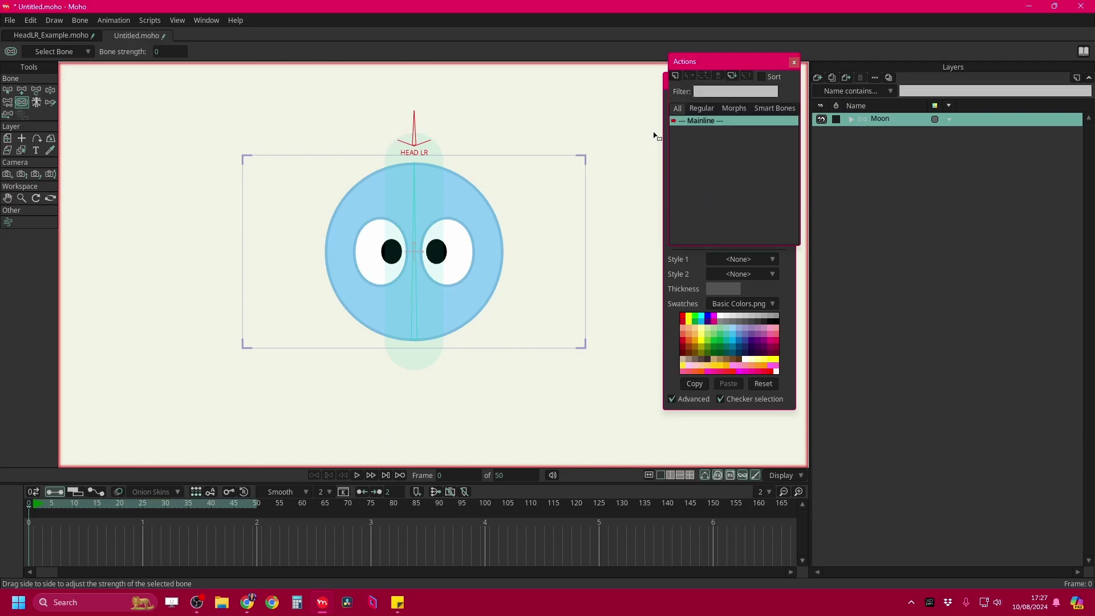
drag(755, 64, 779, 48)
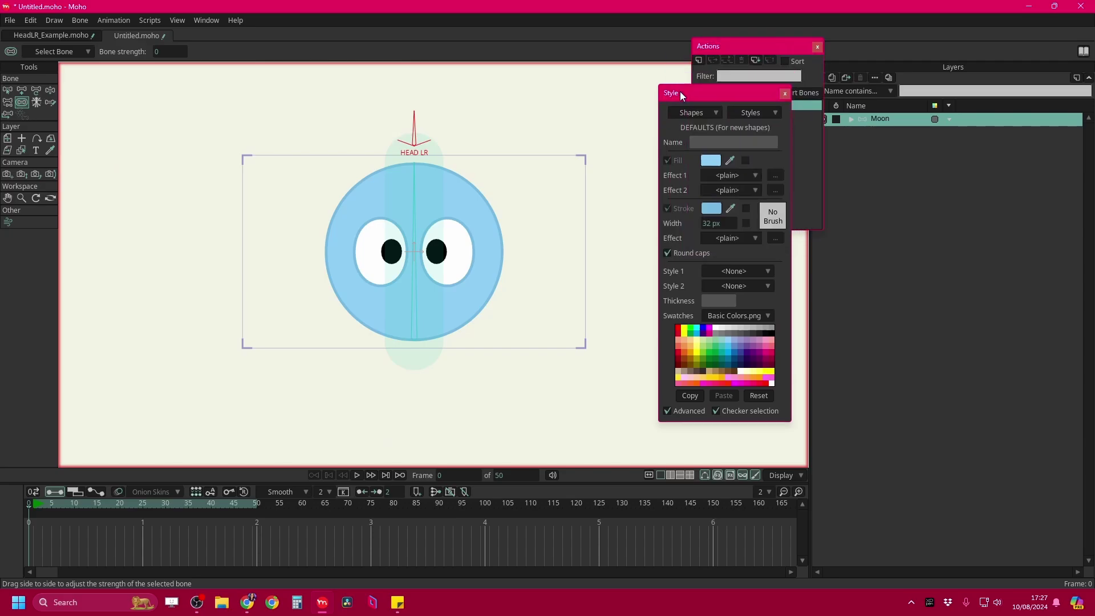
key(ctrl+t)
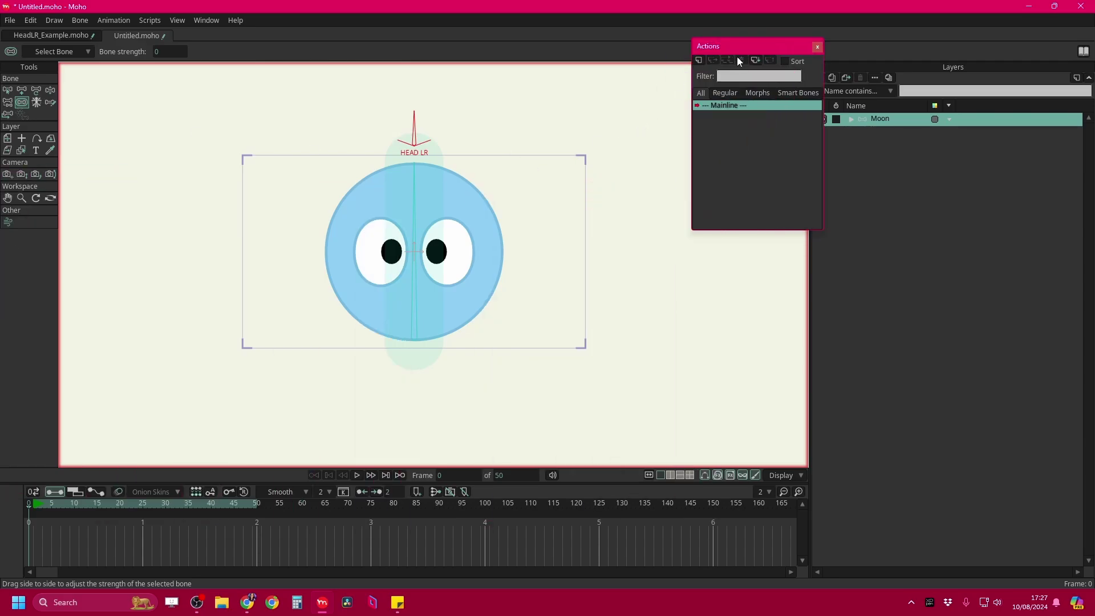
Create a new action named HEAD LR for the bone
drag(739, 61, 678, 84)
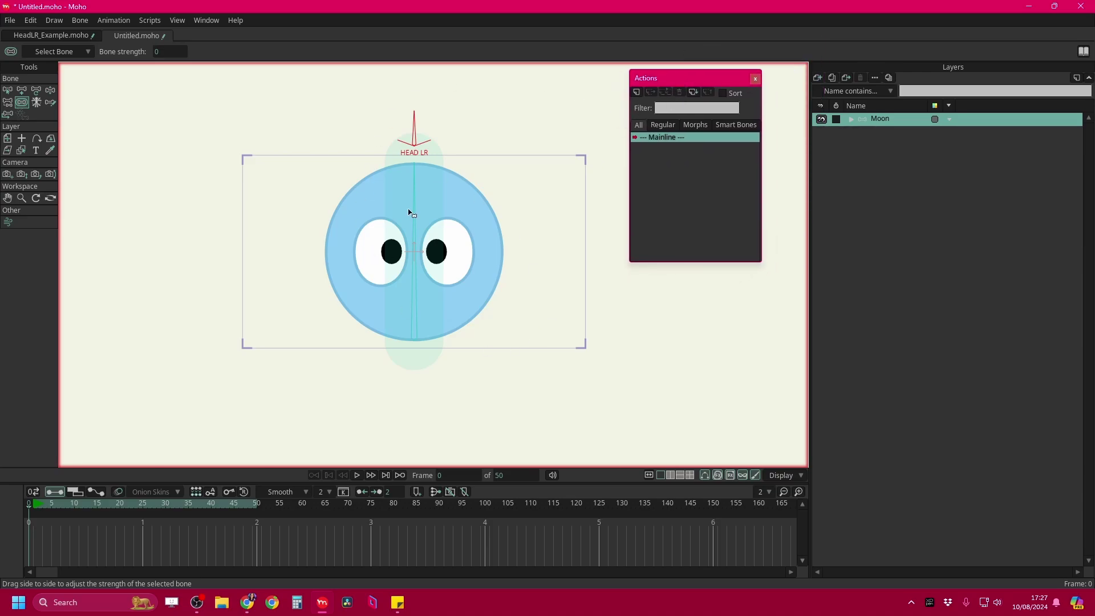
scroll(409, 212, up, 3)
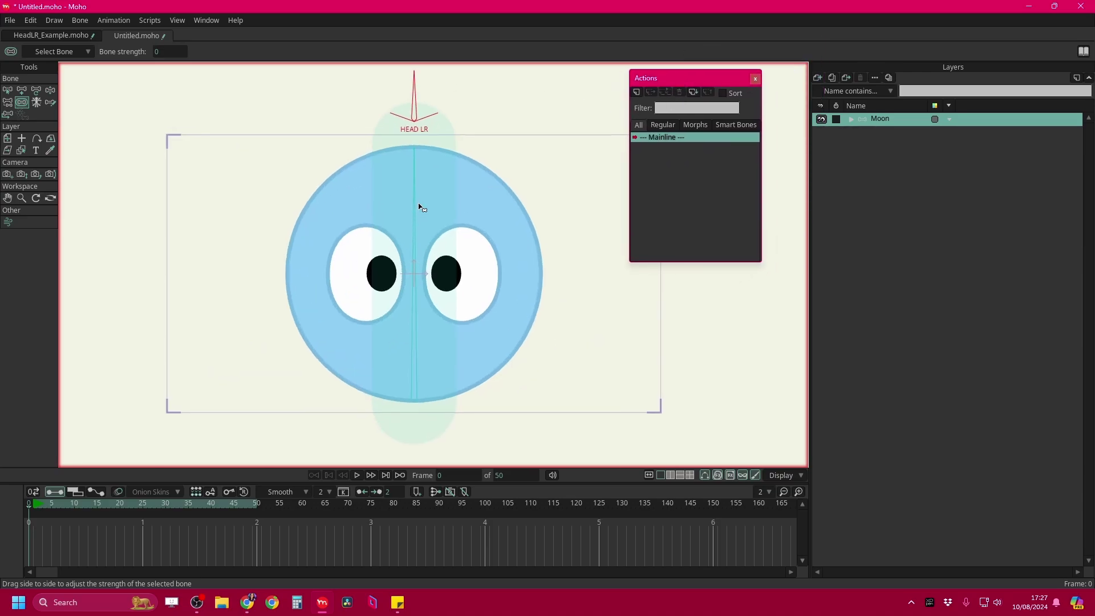
click(636, 92)
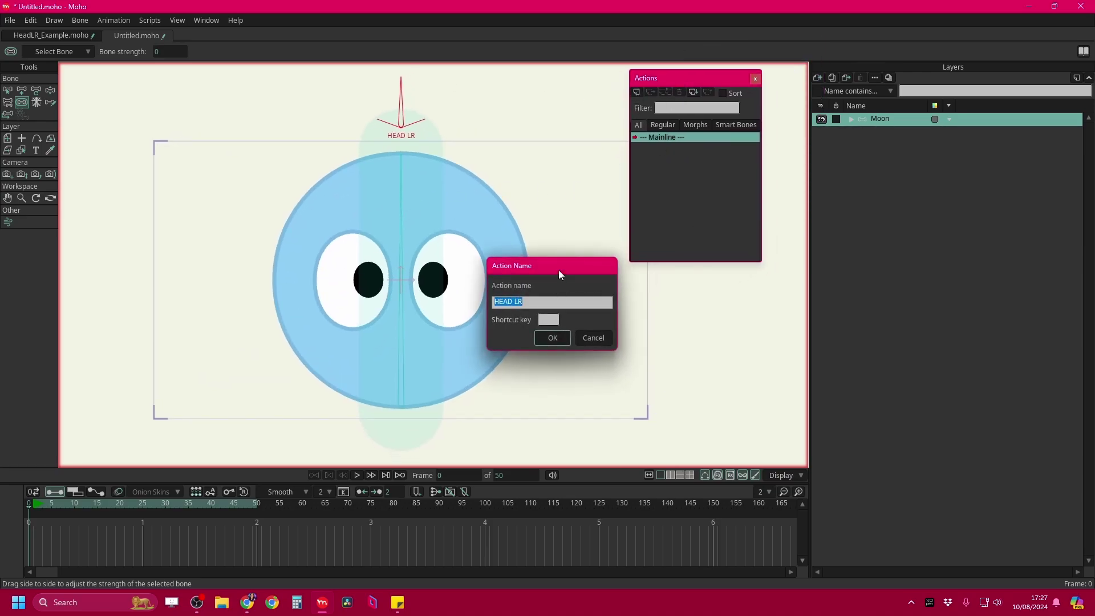
drag(559, 269, 664, 169)
click(656, 235)
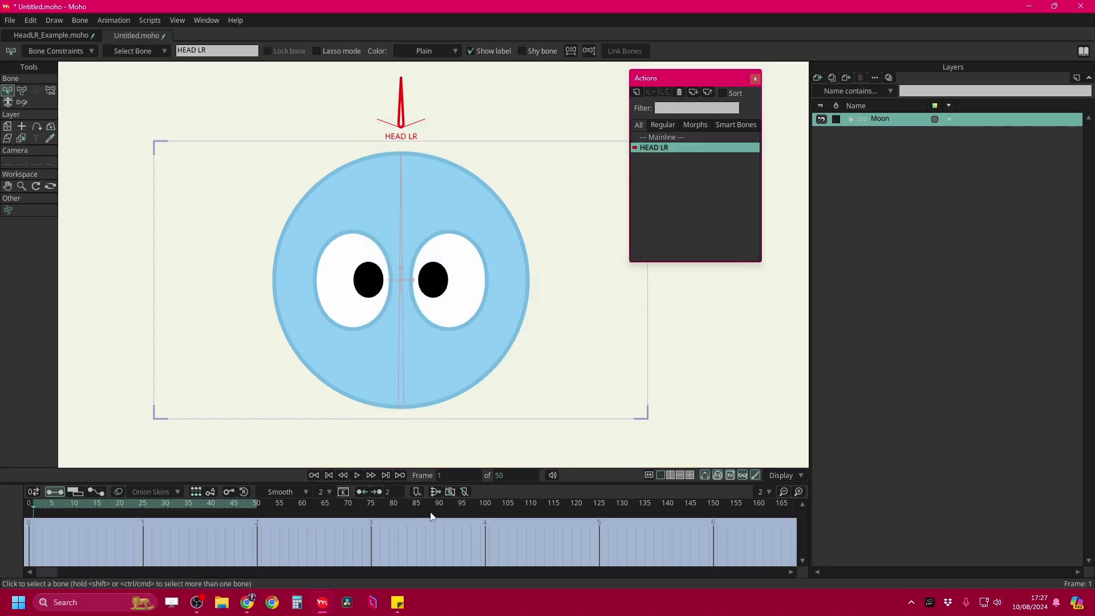
Rotate the HEAD LR bone 20° to the right at frame 100 and select both keyframes
click(486, 506)
click(22, 90)
mouse_move(447, 190)
mouse_down()
mouse_move(467, 171)
mouse_move(465, 188)
mouse_up()
drag(477, 485, 477, 407)
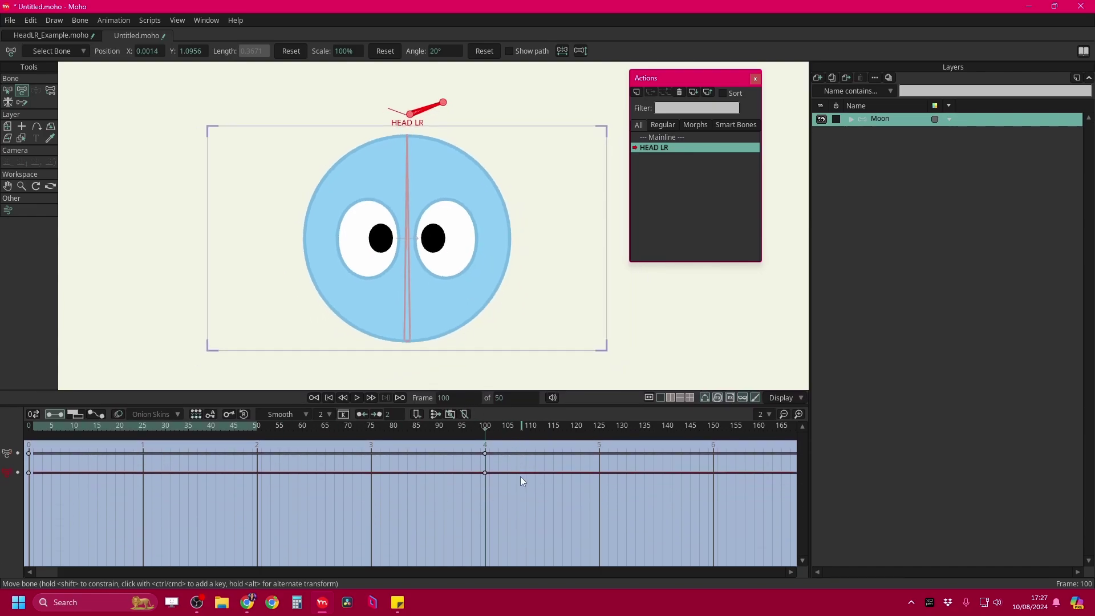
drag(485, 476, 28, 481)
Switch the HEAD LR keyframes from Smooth to Linear with interval 1, then scrub to preview
right_click(29, 473)
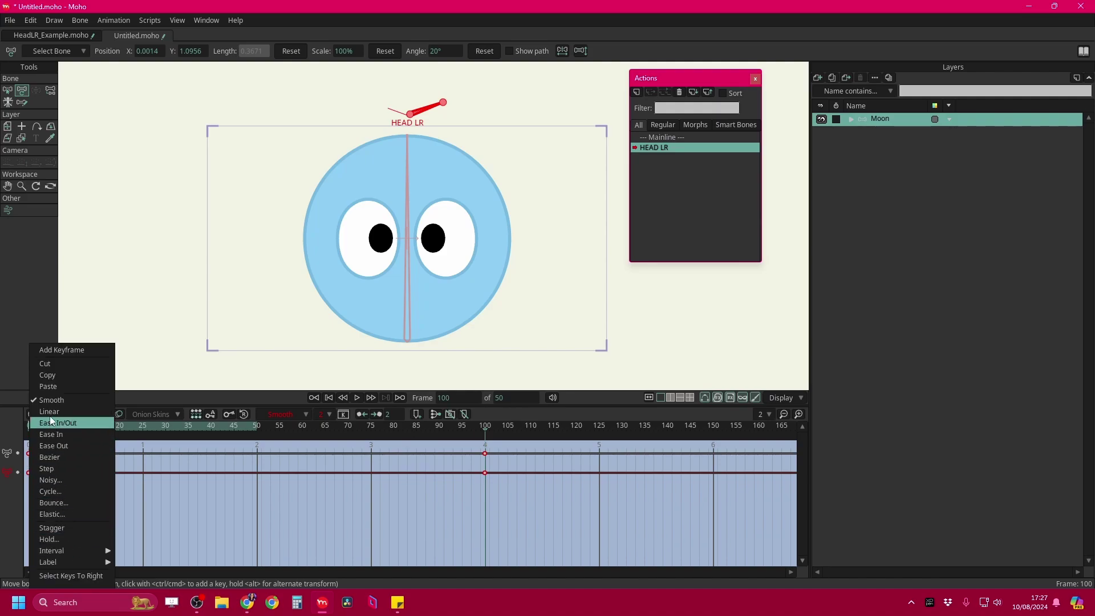
click(364, 511)
click(282, 415)
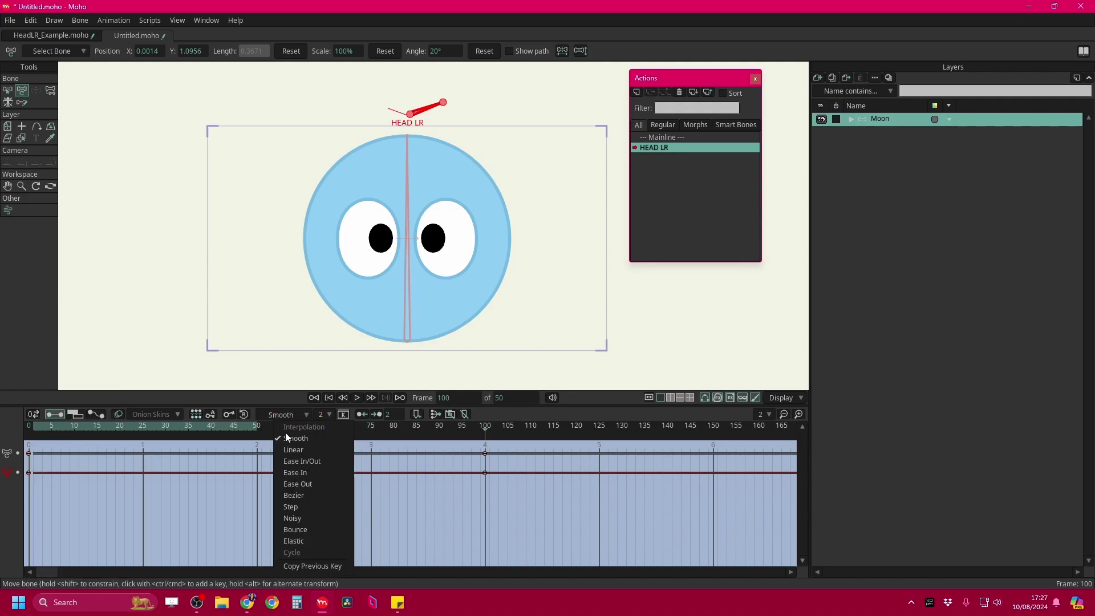
click(291, 451)
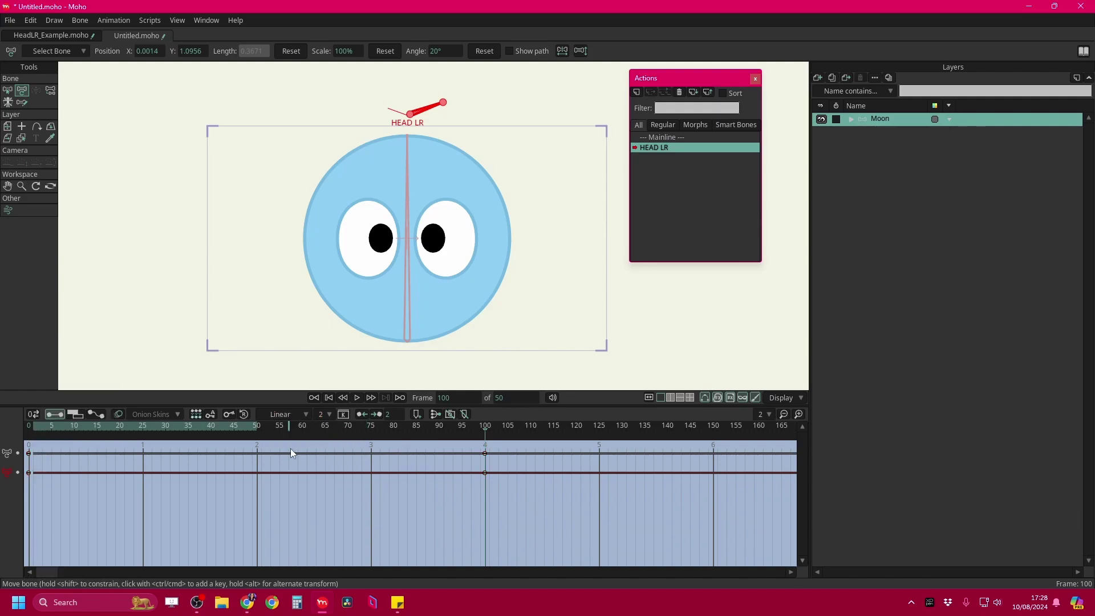
click(330, 416)
click(332, 446)
drag(522, 448, 26, 487)
click(321, 415)
click(326, 439)
click(450, 467)
drag(463, 441, 486, 457)
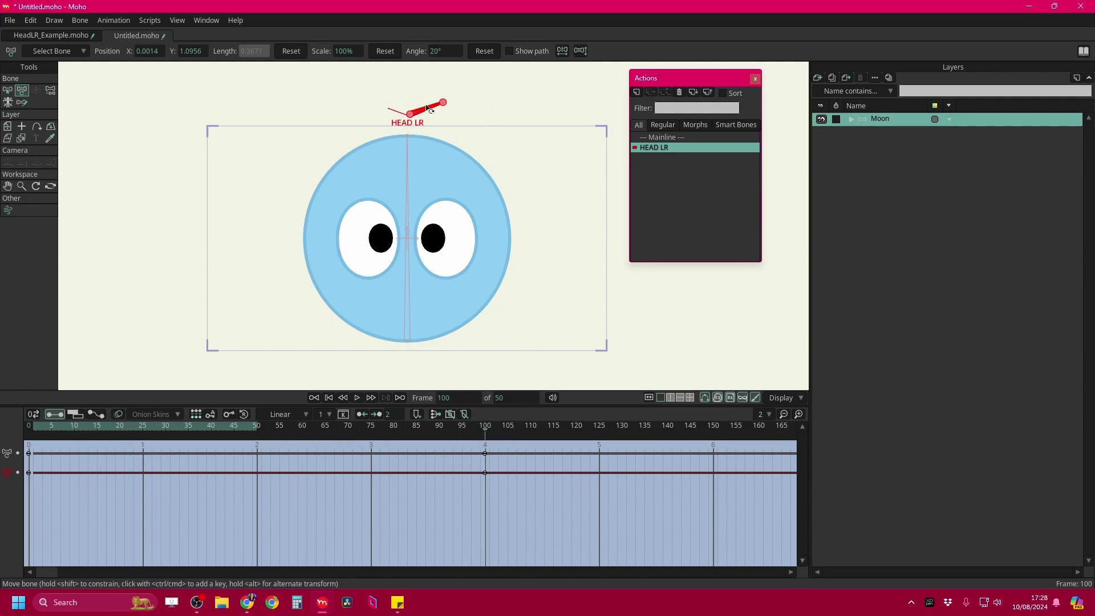
Expand the Moon group and its Eye 2, Eye 1, Eye and Pupil folders
click(853, 120)
click(860, 133)
click(860, 187)
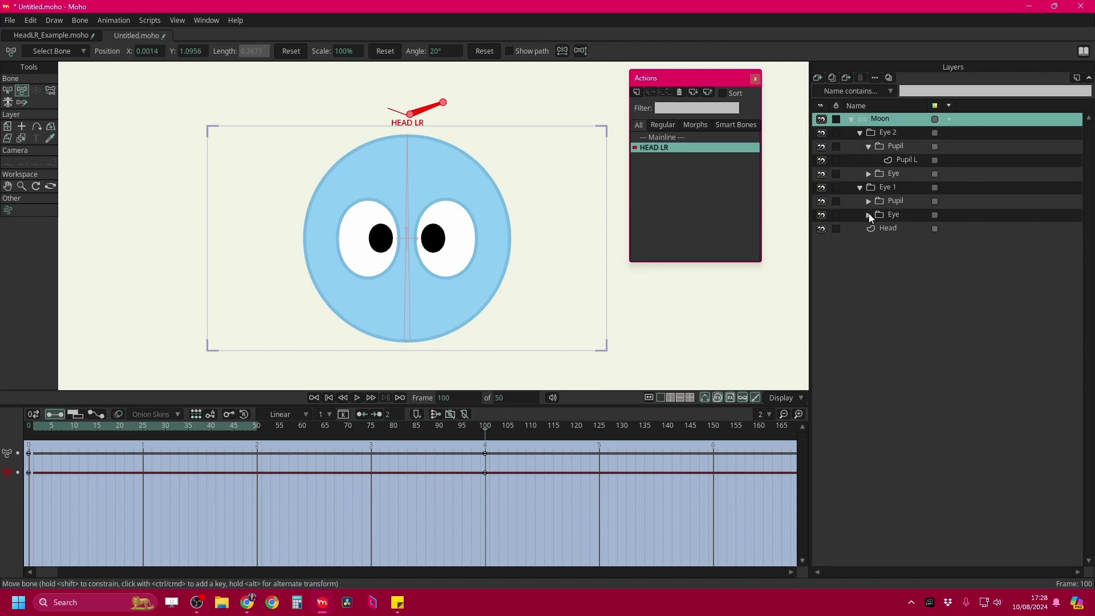
click(868, 215)
click(868, 200)
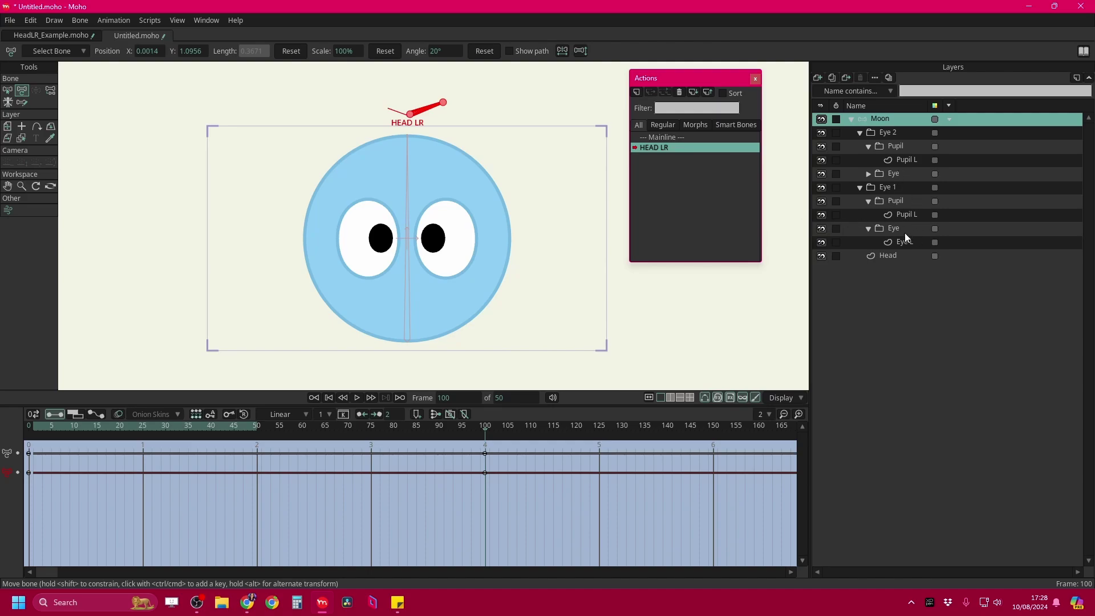
Move Eye 1 and Eye 2 together to the right at frame 100
click(894, 186)
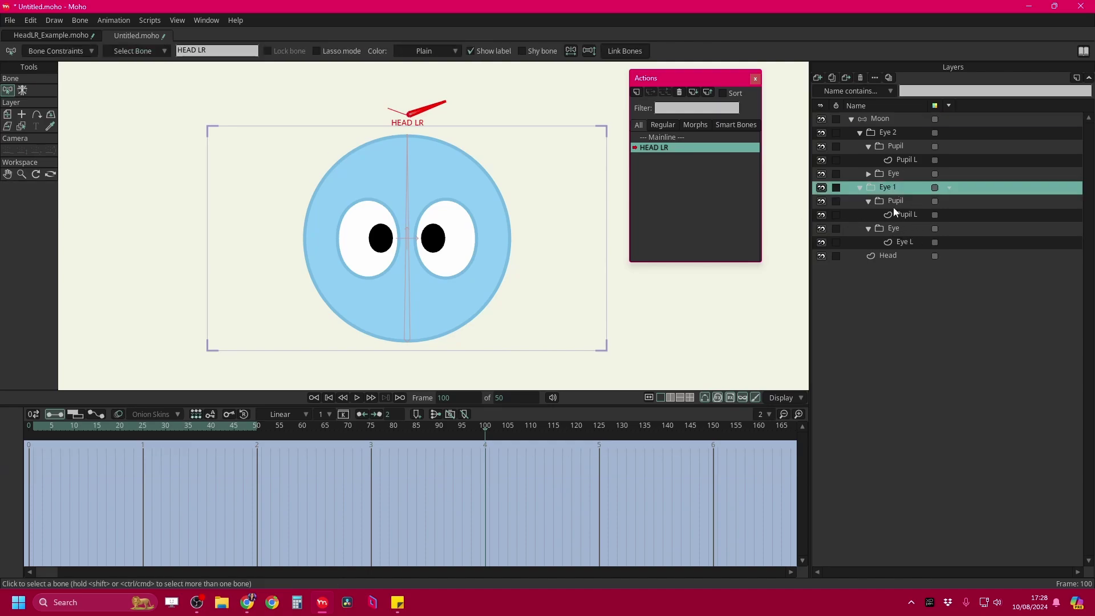
click(8, 115)
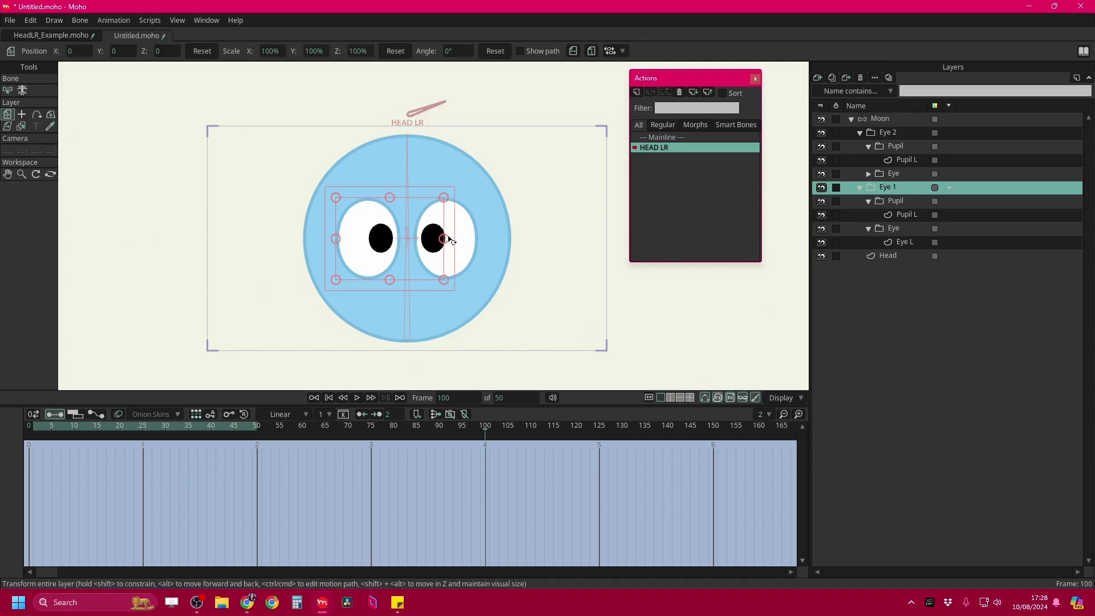
drag(383, 252, 467, 244)
click(861, 134)
key(ctrl+z)
key(ctrl+z)
ctrl+click(892, 134)
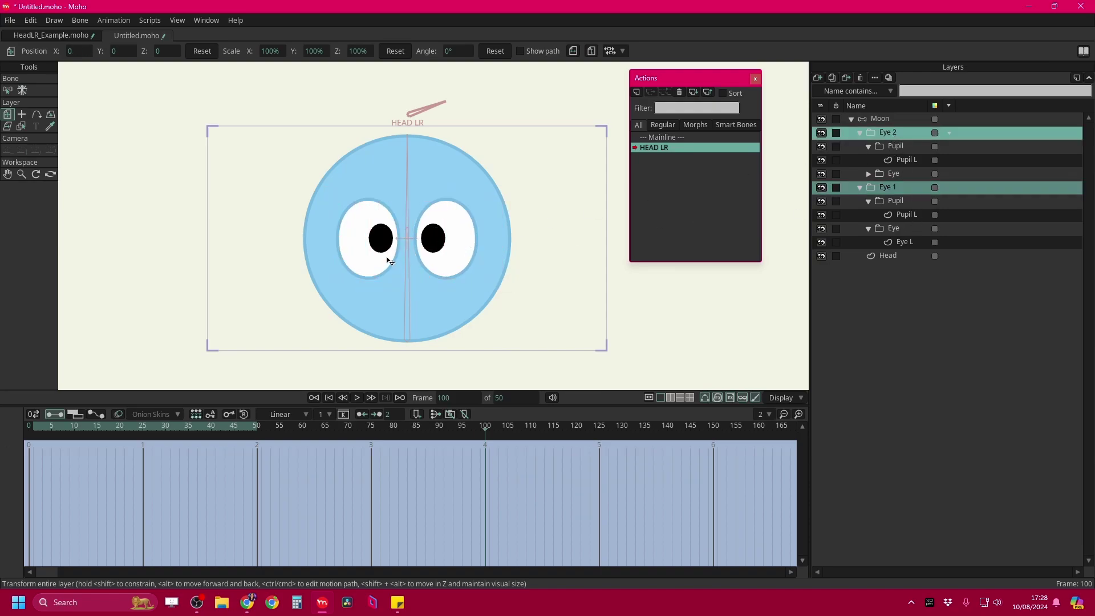
drag(391, 260, 424, 254)
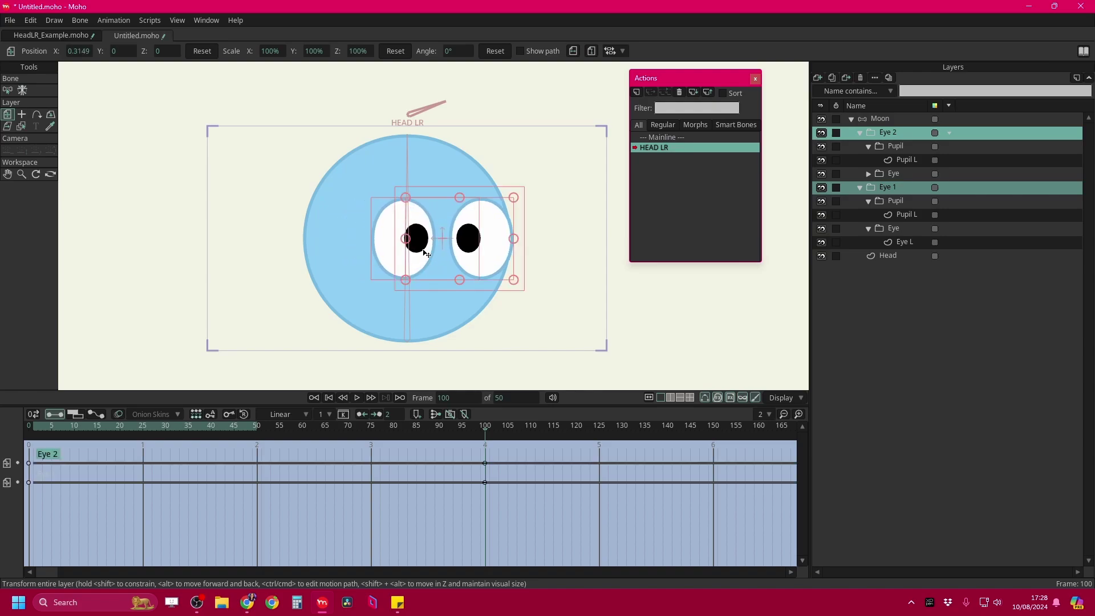
Squeeze Eye 2 narrower to X 0.3149 and scrub to check the eye motion
click(895, 134)
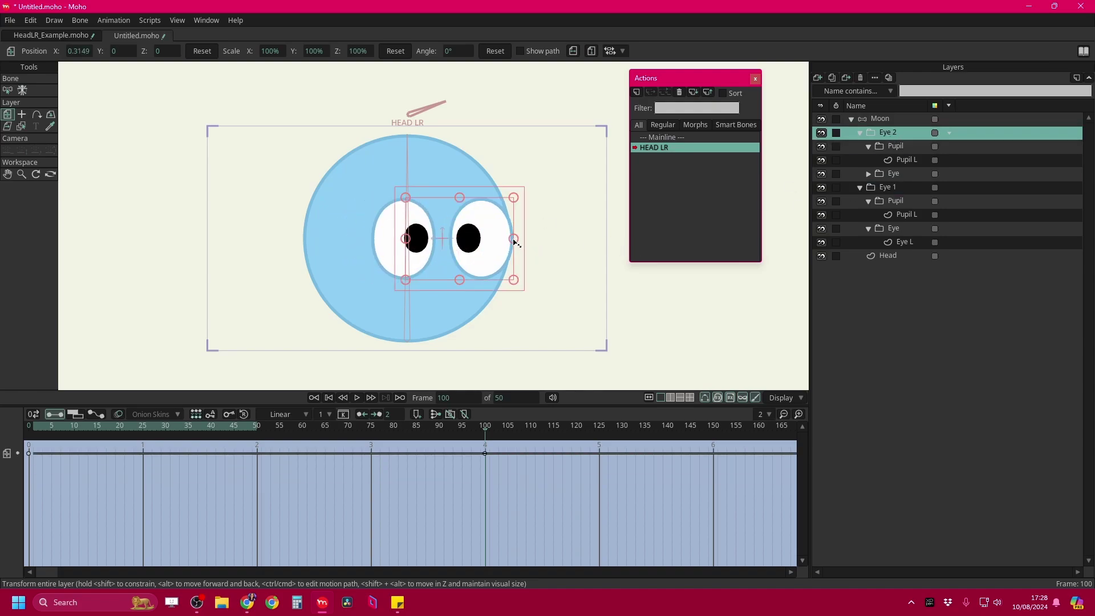
drag(513, 238, 499, 239)
drag(32, 427, 252, 456)
Make Eye 2's frame-0 keyframe Linear and preview the eye movement
click(26, 460)
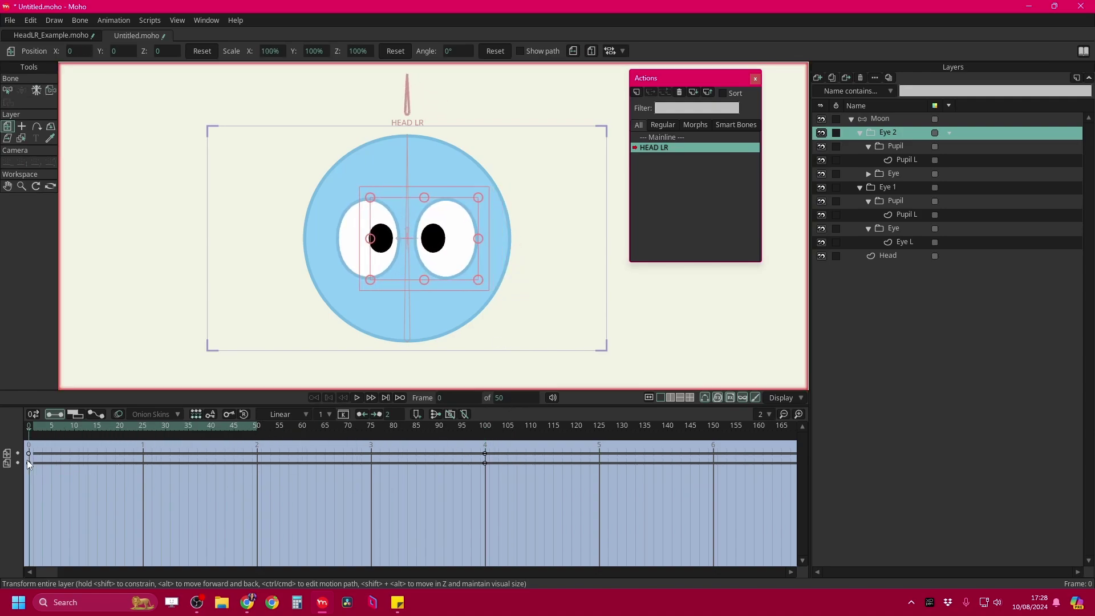
right_click(28, 463)
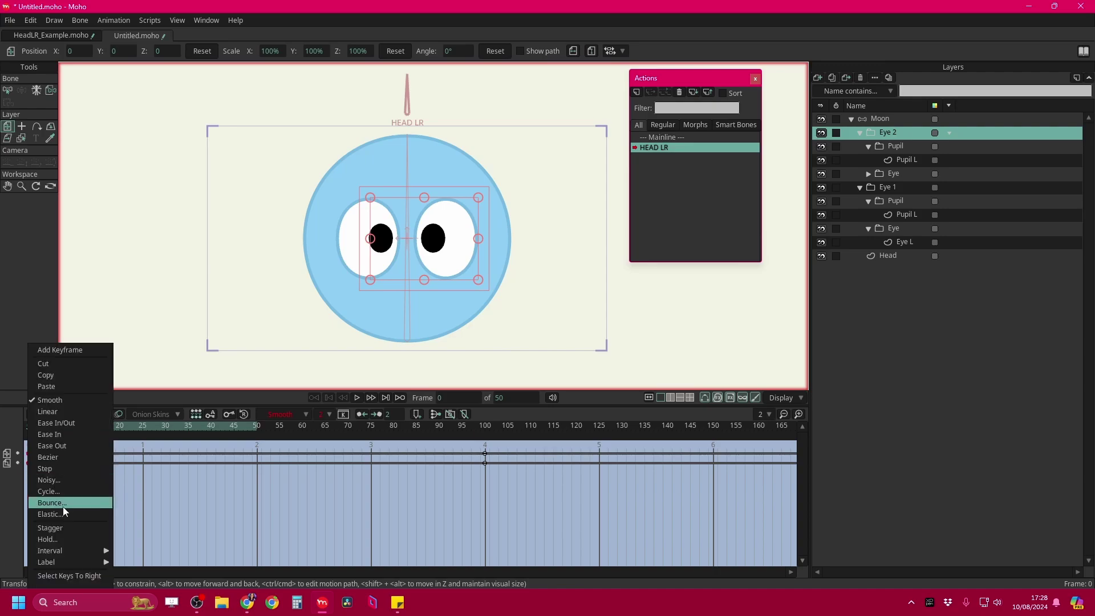
click(48, 411)
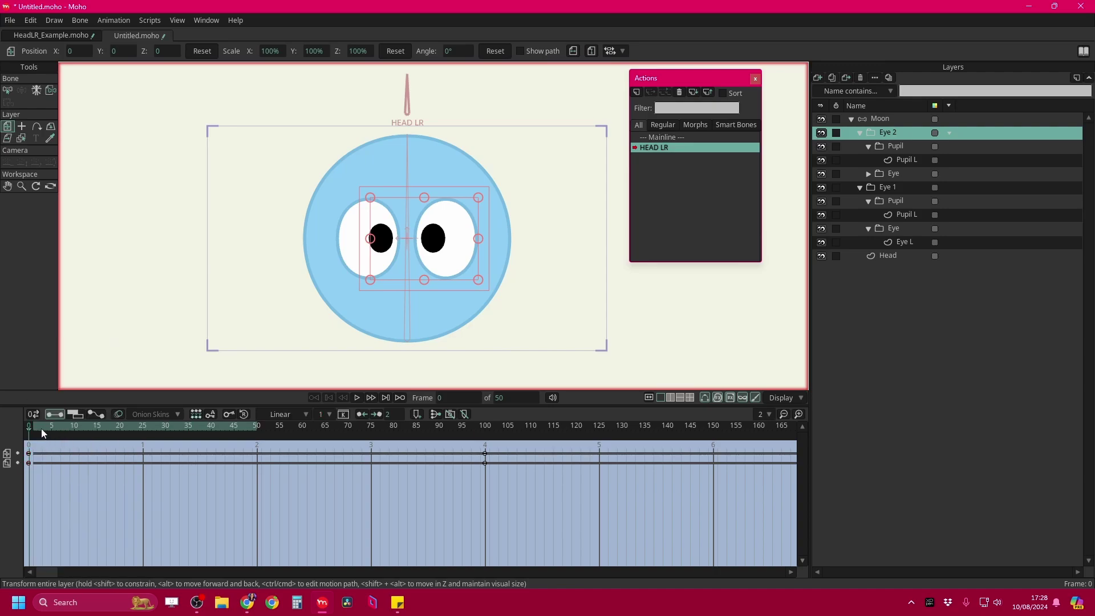
drag(40, 428, 197, 456)
Make Eye 1's keyframe Linear, scrub to check, then return to the Mainline
click(897, 188)
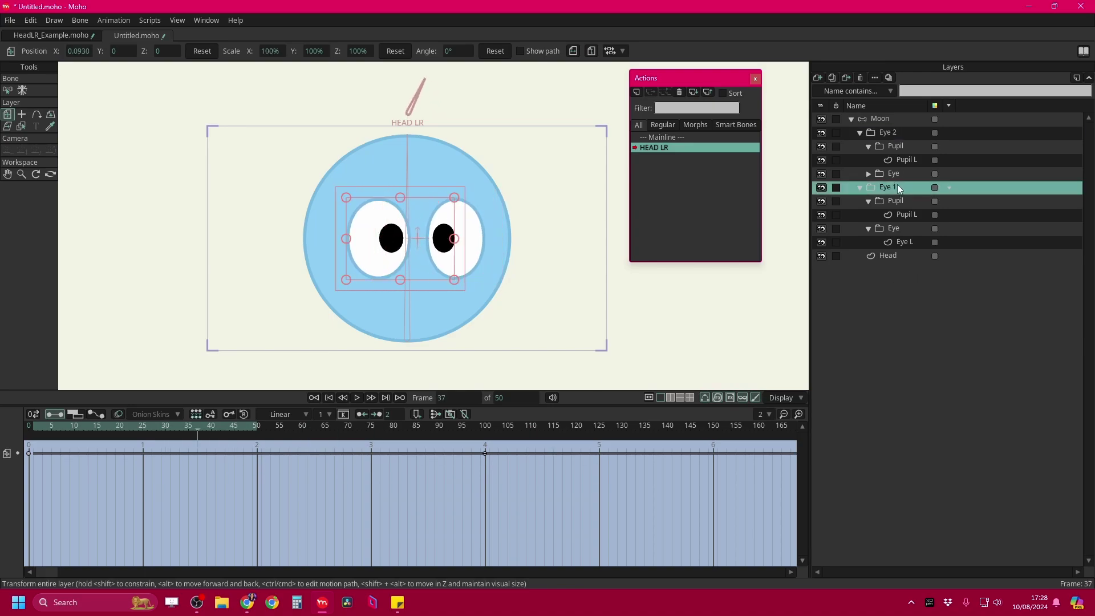
right_click(28, 454)
click(47, 411)
drag(318, 494, 486, 481)
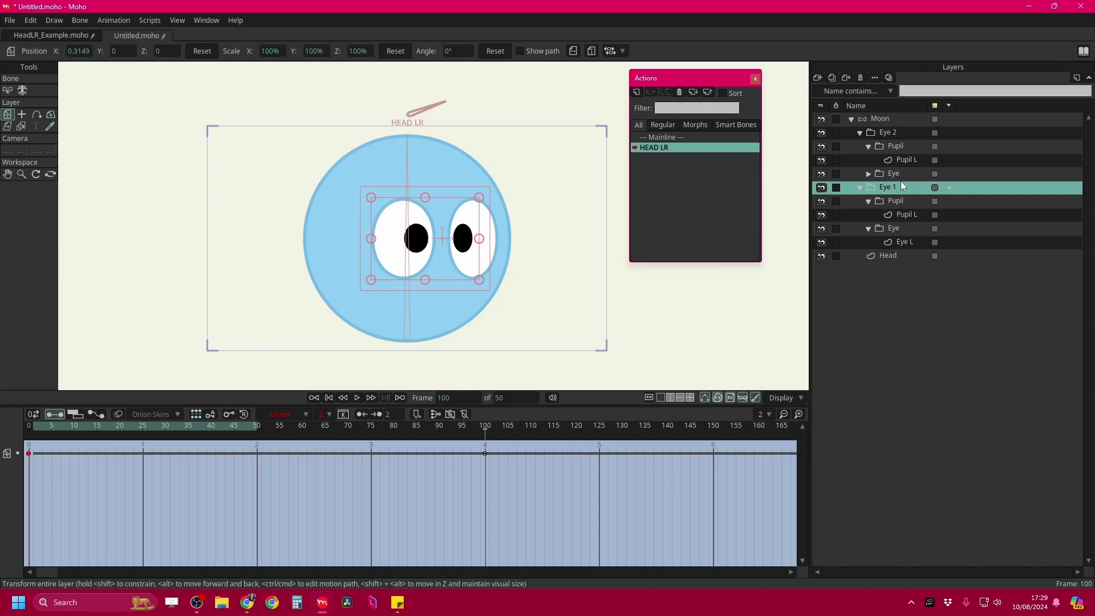
click(893, 137)
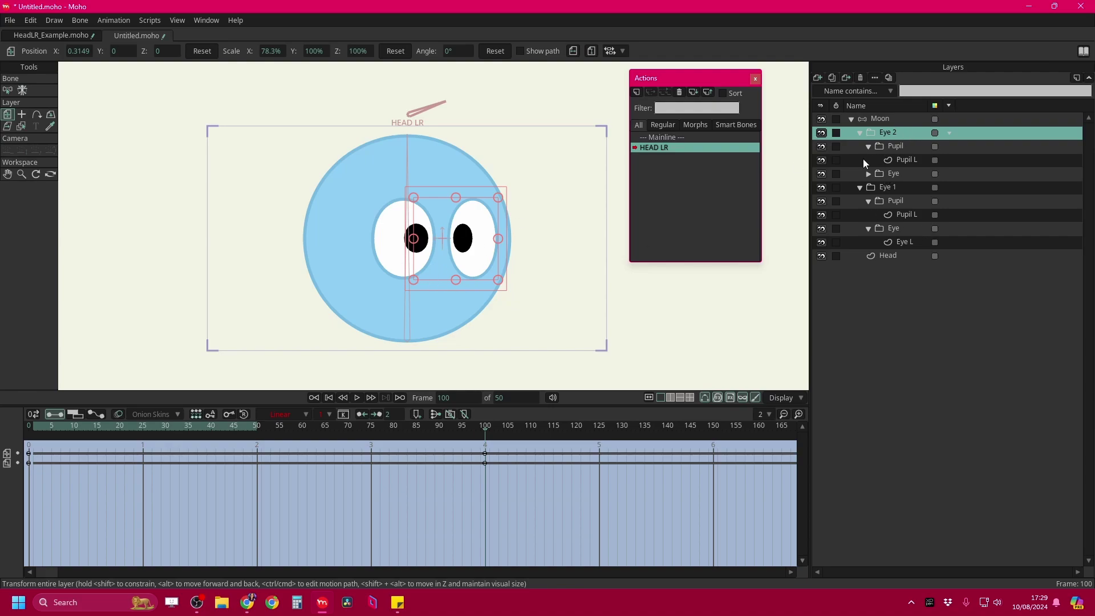
click(667, 137)
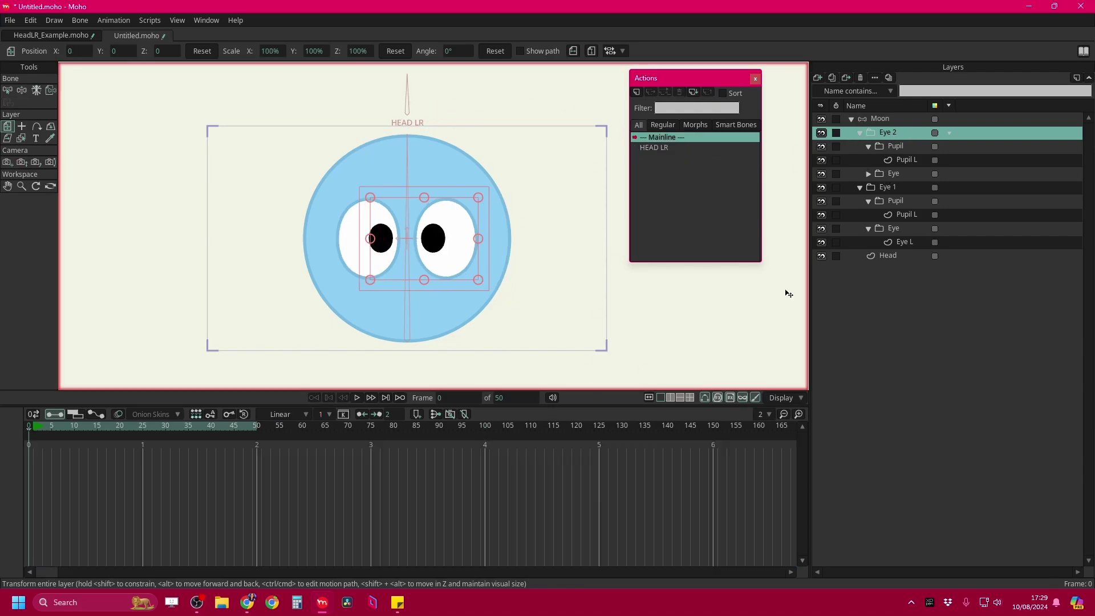
Create action HEAD LR 2 on the Moon bone layer and rotate HEAD LR to 160° at frame 100
click(844, 119)
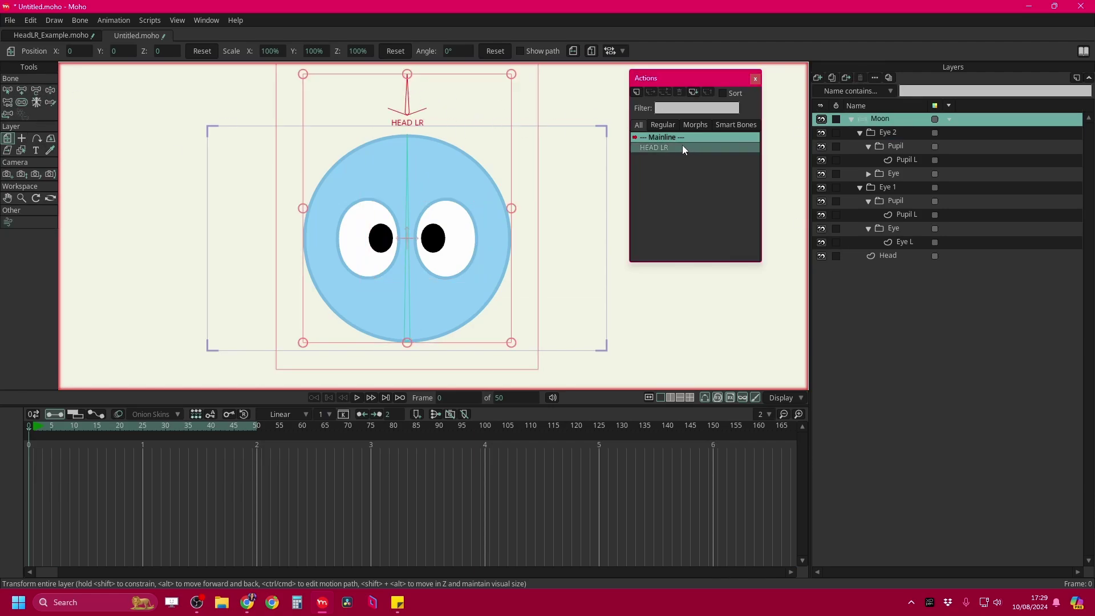
click(638, 93)
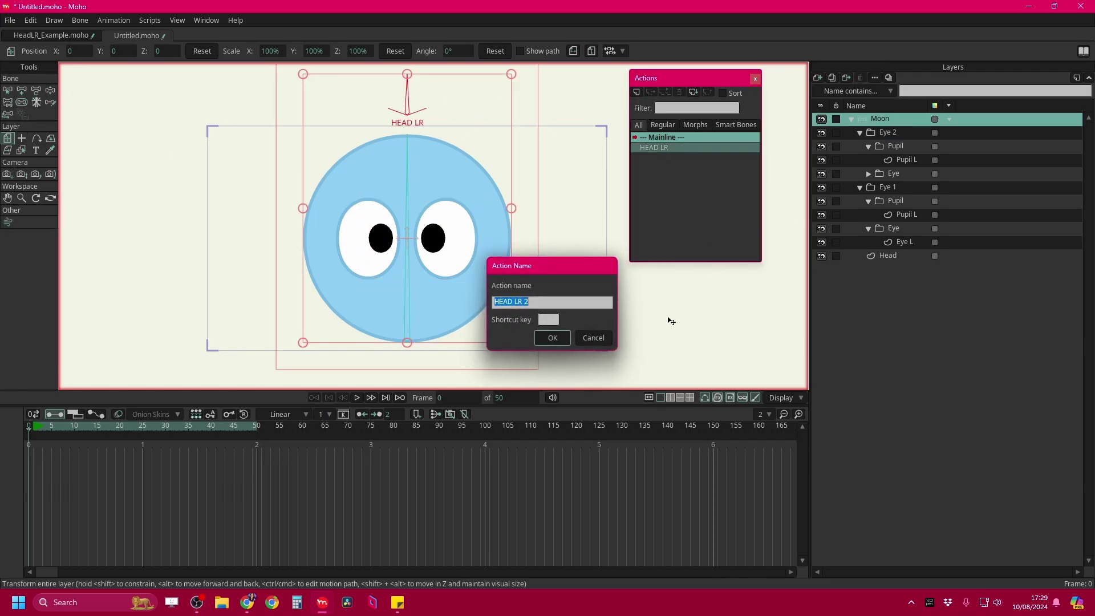
click(549, 338)
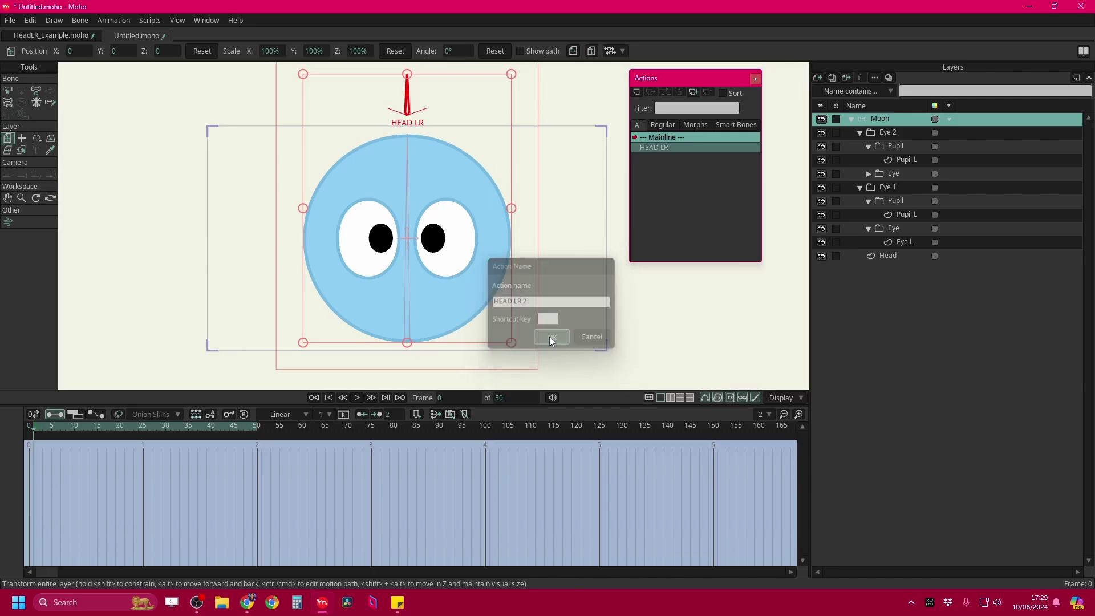
click(485, 426)
click(21, 90)
drag(409, 92, 371, 102)
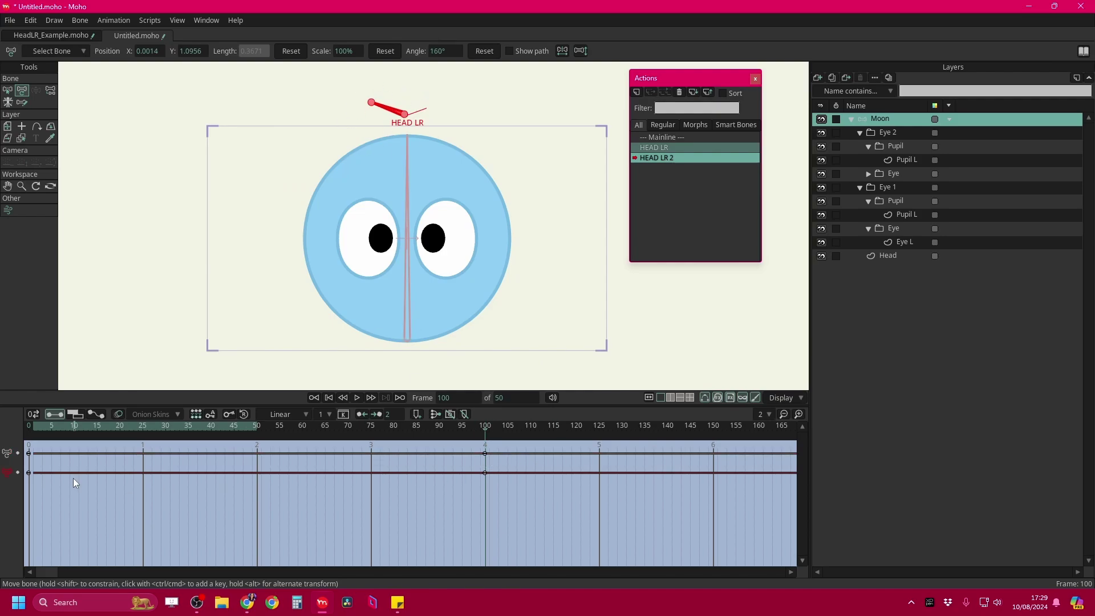
Move Eye 2 and Eye 1 left and set their Position X to -0.30
click(892, 133)
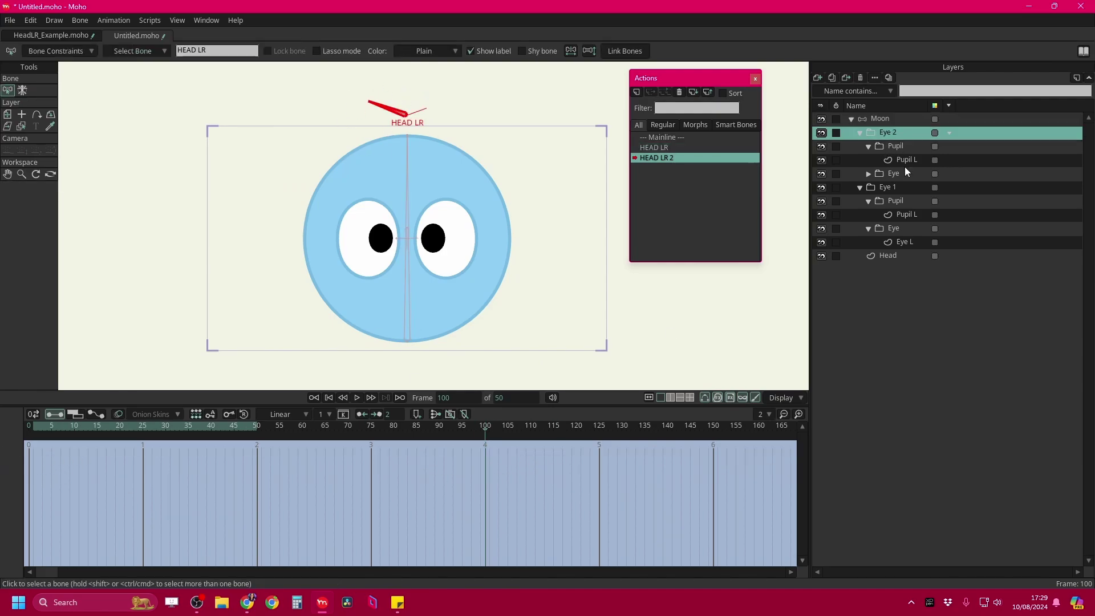
ctrl+click(898, 187)
click(7, 115)
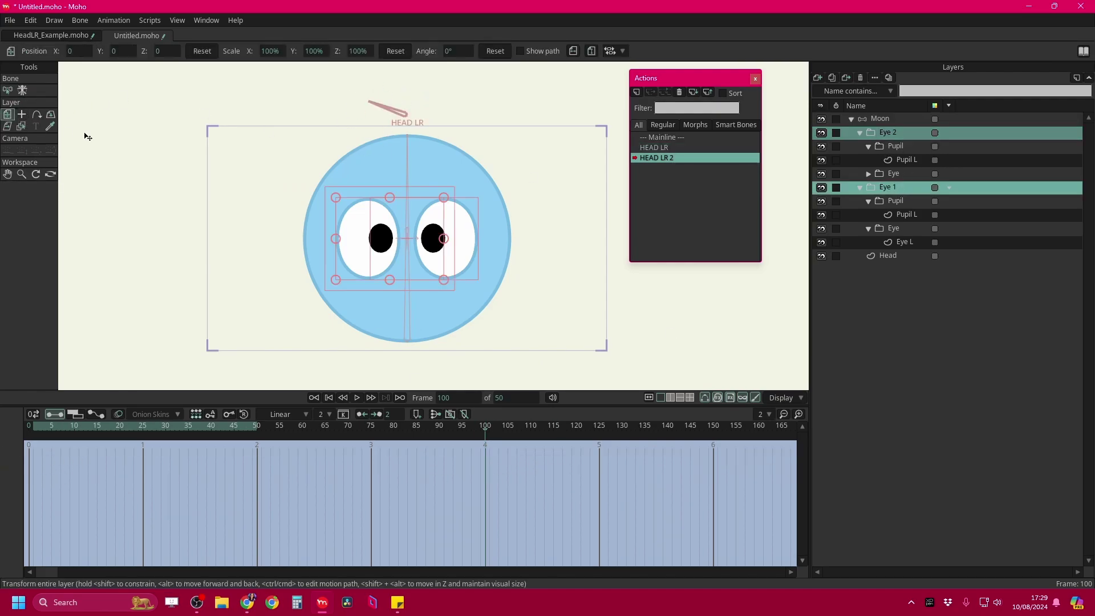
drag(428, 255, 411, 259)
click(81, 51)
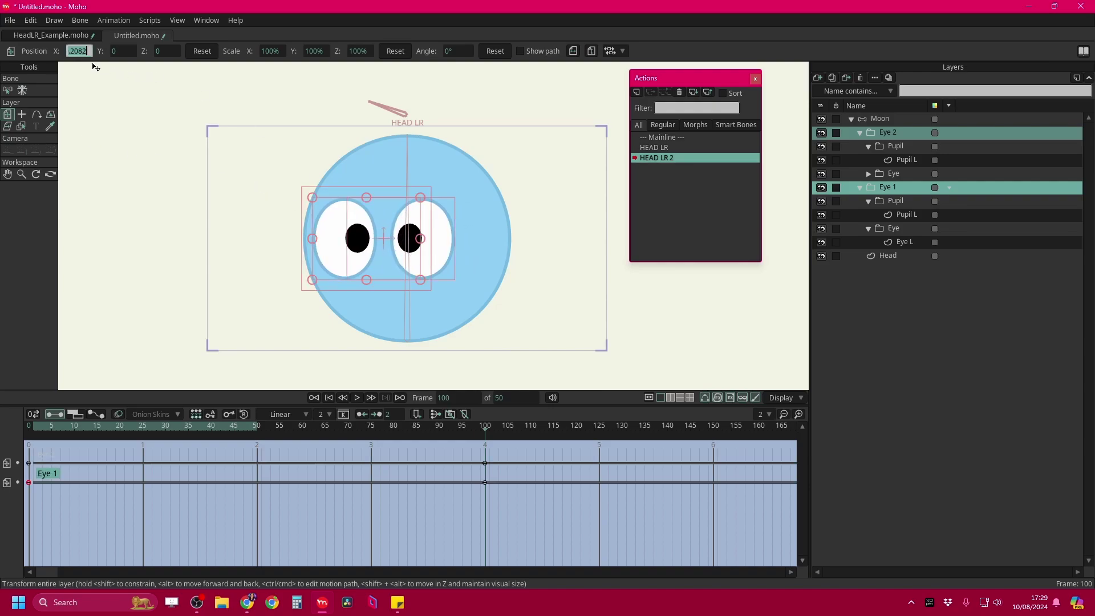
text(-0.3)
key(Return)
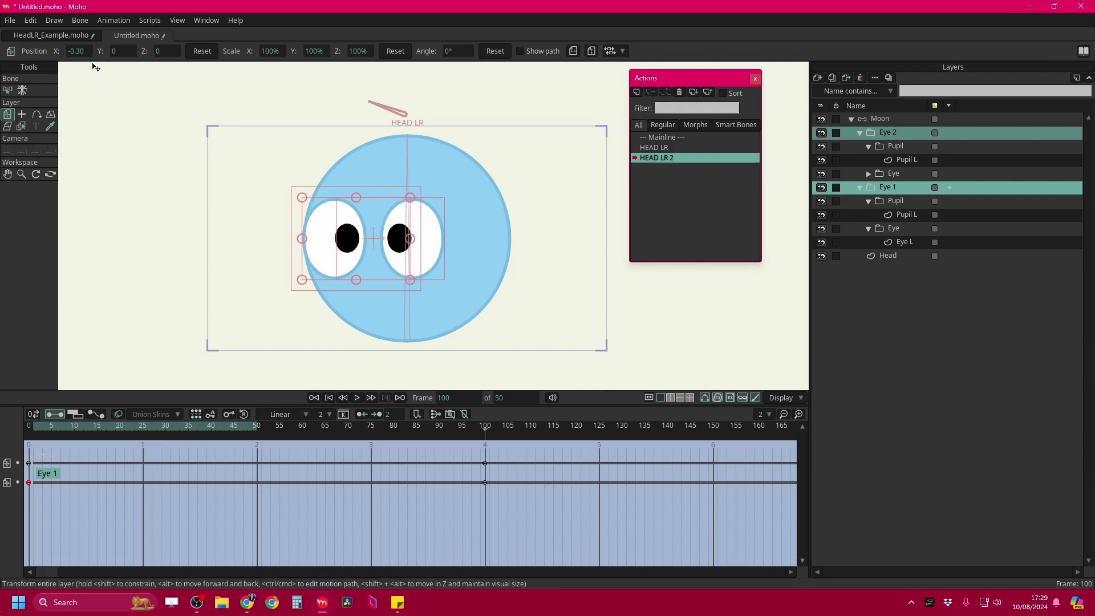
Squash the left eye (Eye 1) narrower, to about 77.6% width
click(890, 133)
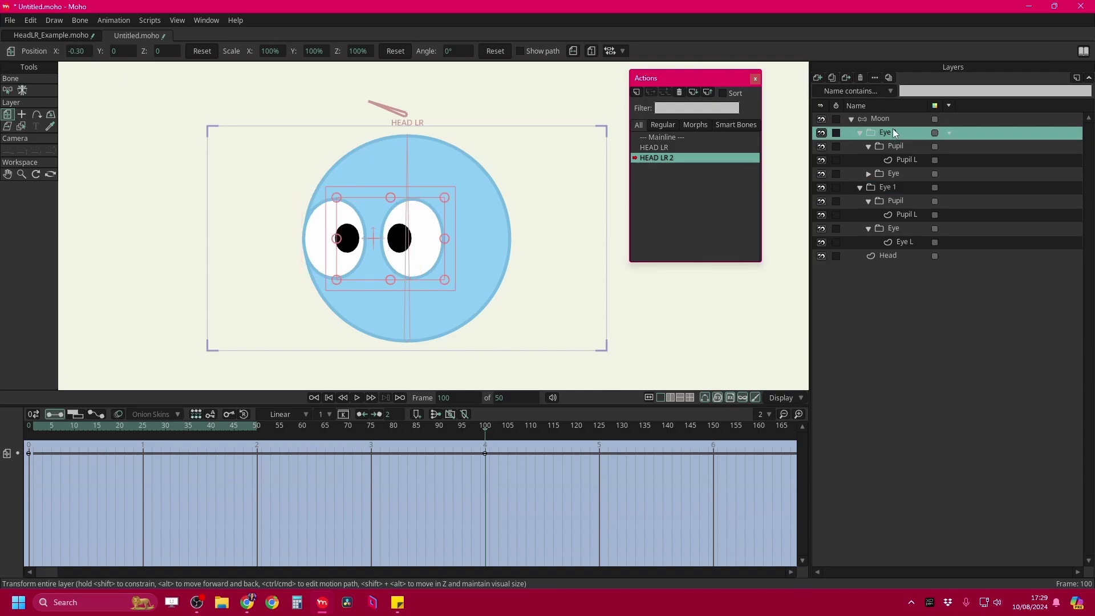
click(889, 188)
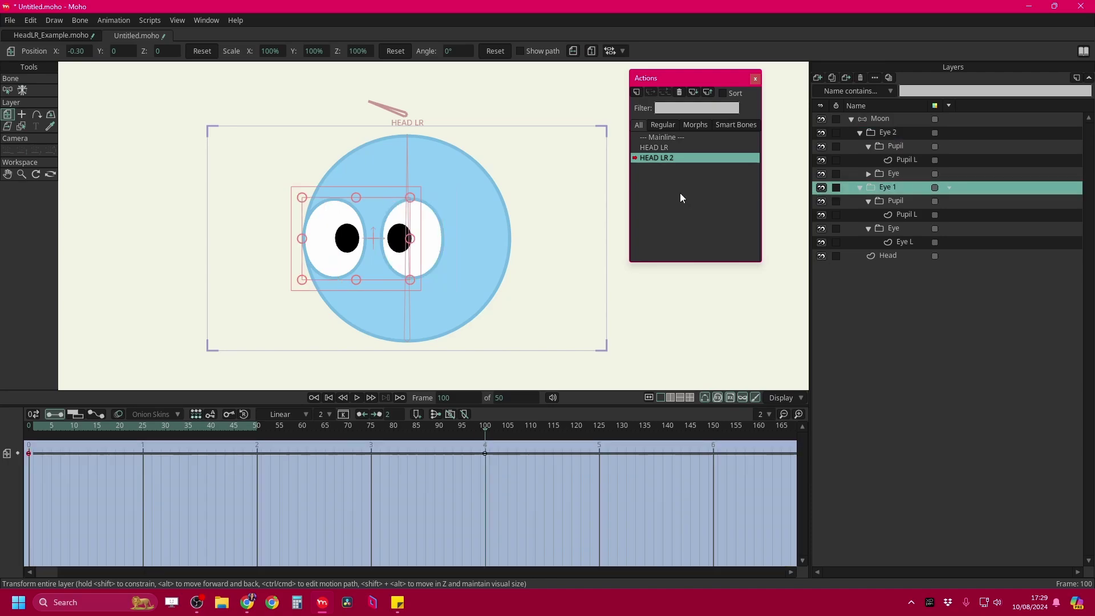
drag(306, 239, 322, 239)
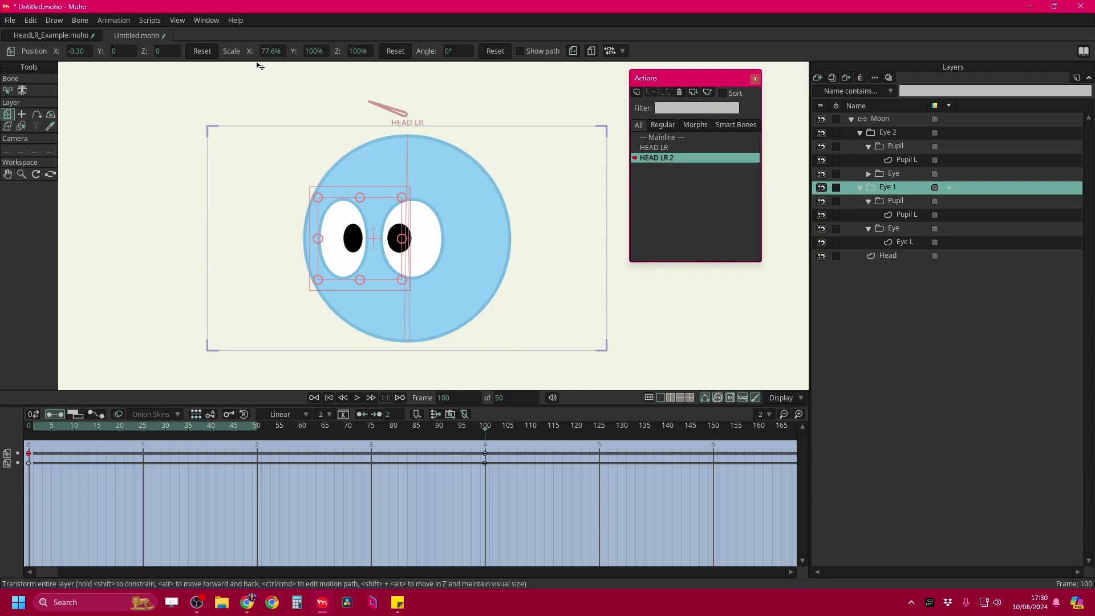
Compare Eye 2's scale in HEAD LR at frame 100, then return to HEAD LR 2's frame 100
double_click(670, 149)
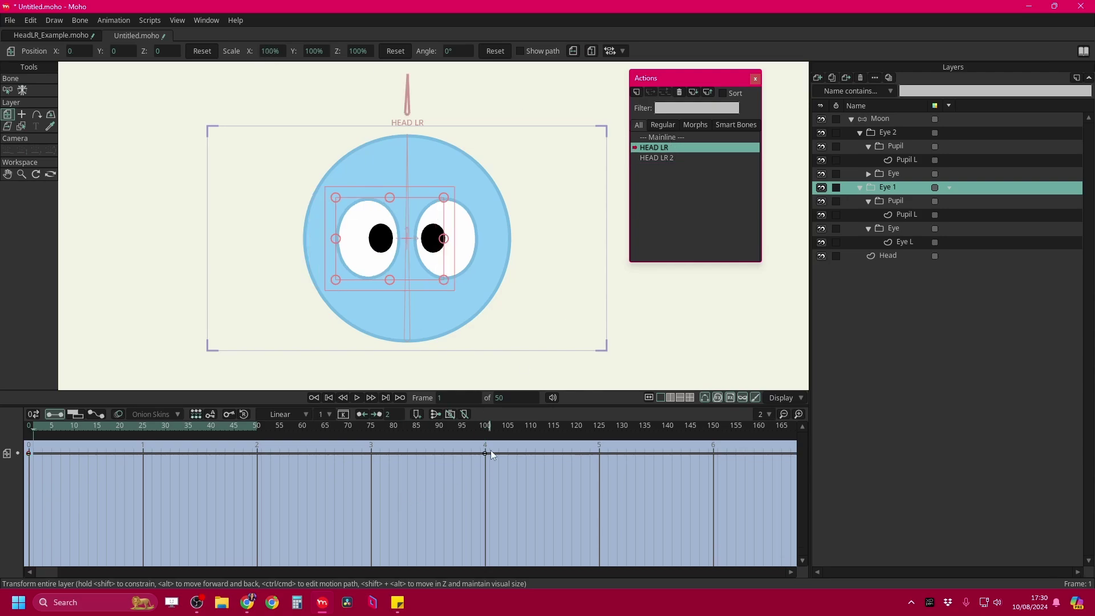
click(485, 428)
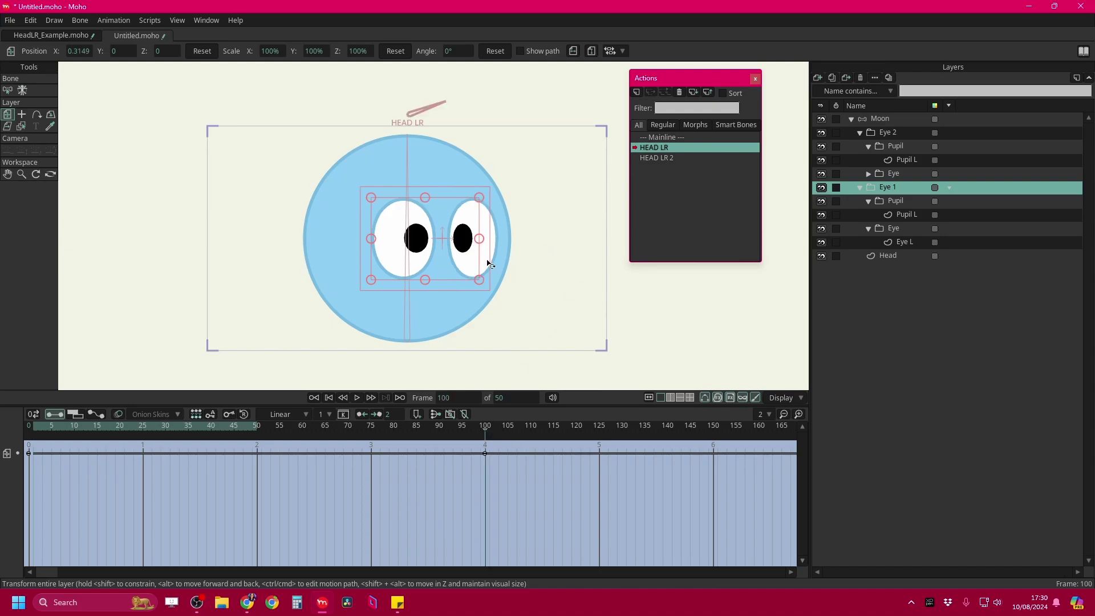
click(897, 133)
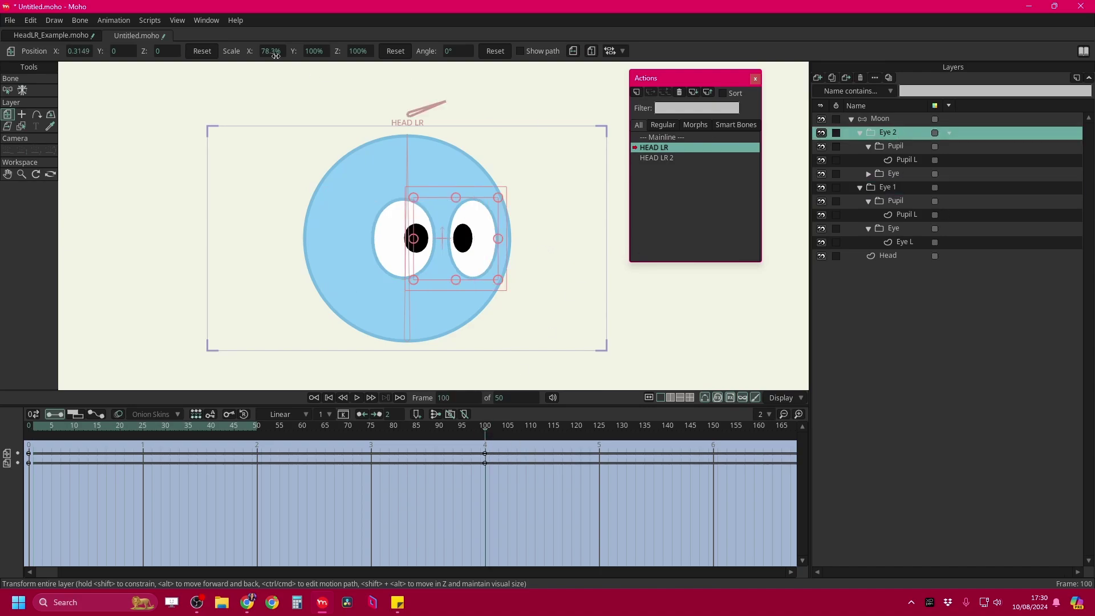
double_click(648, 138)
double_click(659, 158)
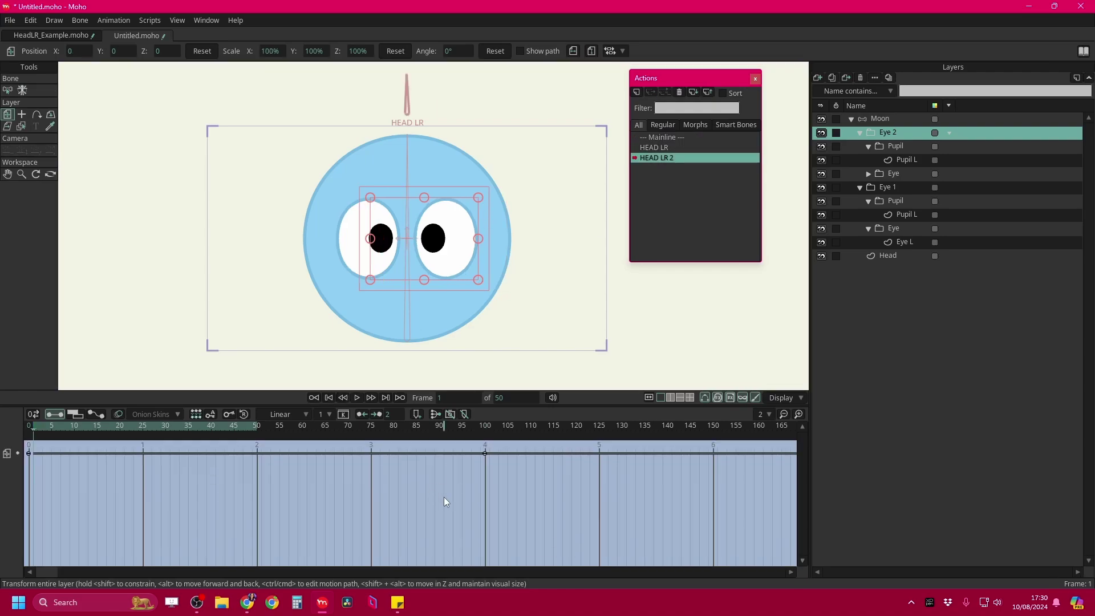
click(485, 427)
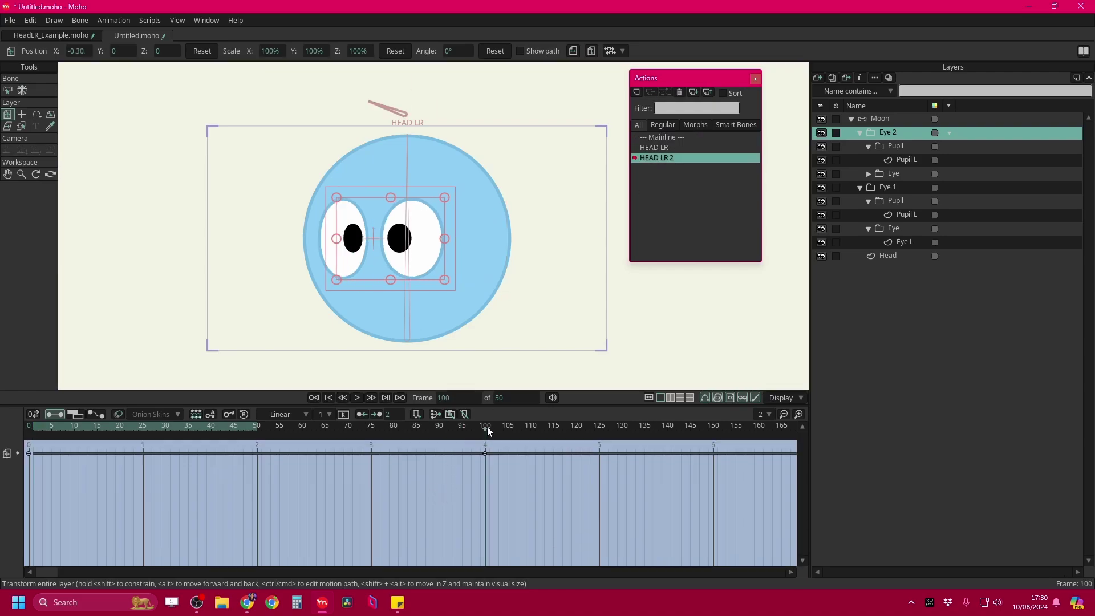
Set Eye 1's Scale X to 78, make its keyframes Linear, and scrub to check
click(895, 187)
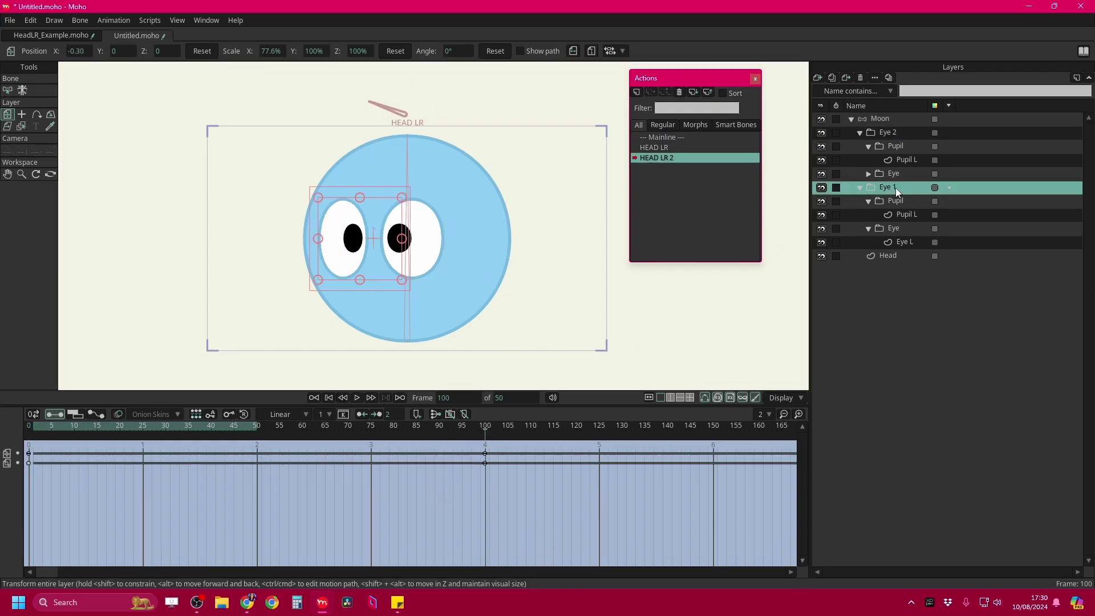
click(268, 51)
text(78)
key(Return)
right_click(29, 464)
mouse_move(76, 551)
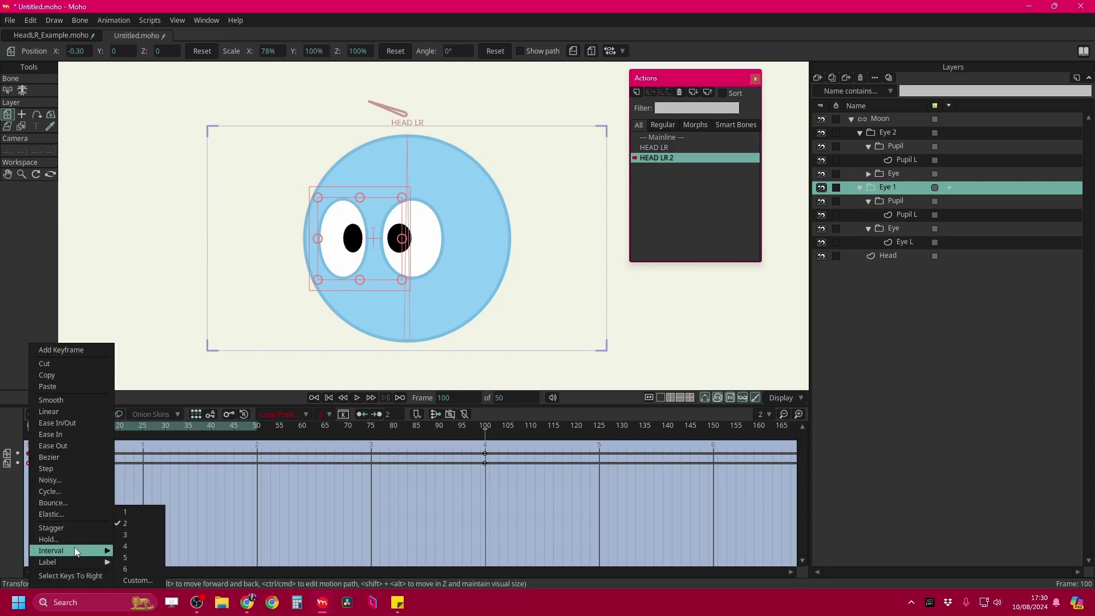
click(78, 411)
drag(39, 425, 457, 471)
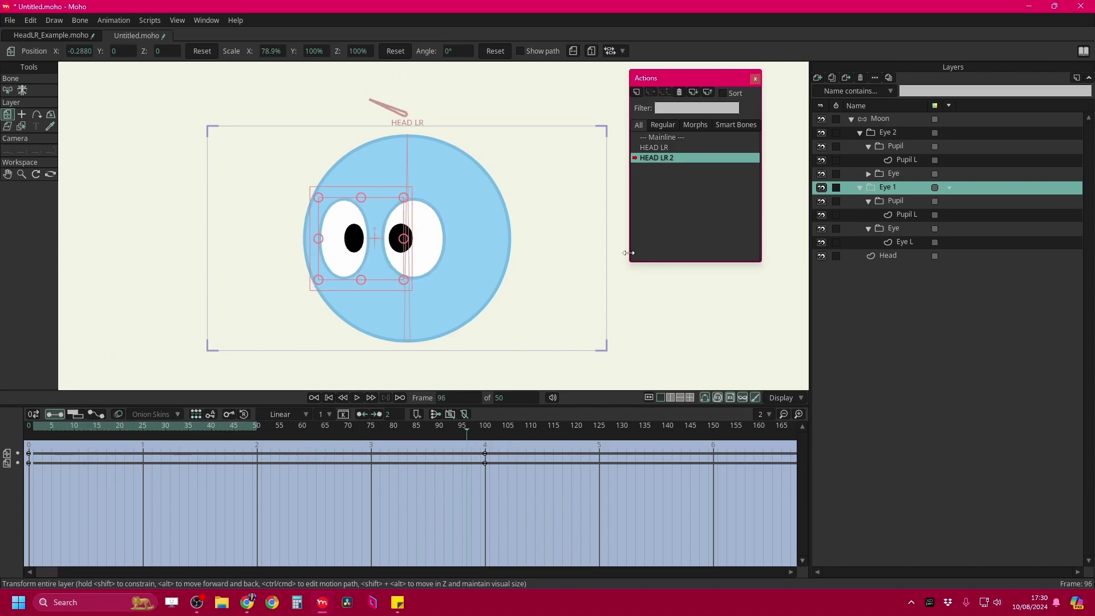
On the Mainline, rotate the HEAD LR bone to 160° at frame 1 to turn the head left
click(659, 137)
scroll(553, 226, down, 3)
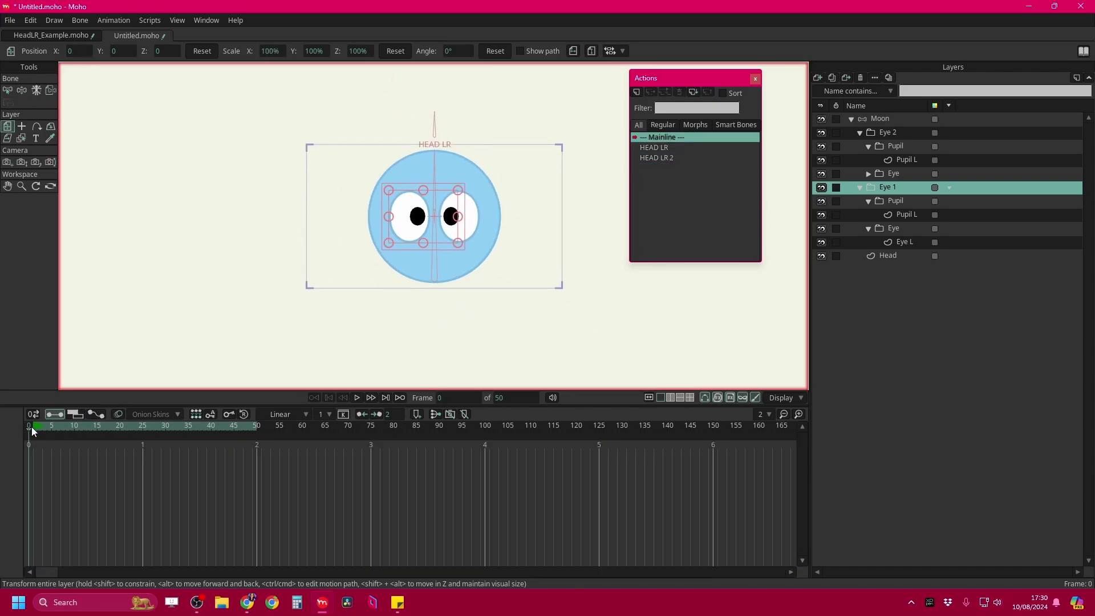
drag(32, 427, 309, 430)
click(878, 119)
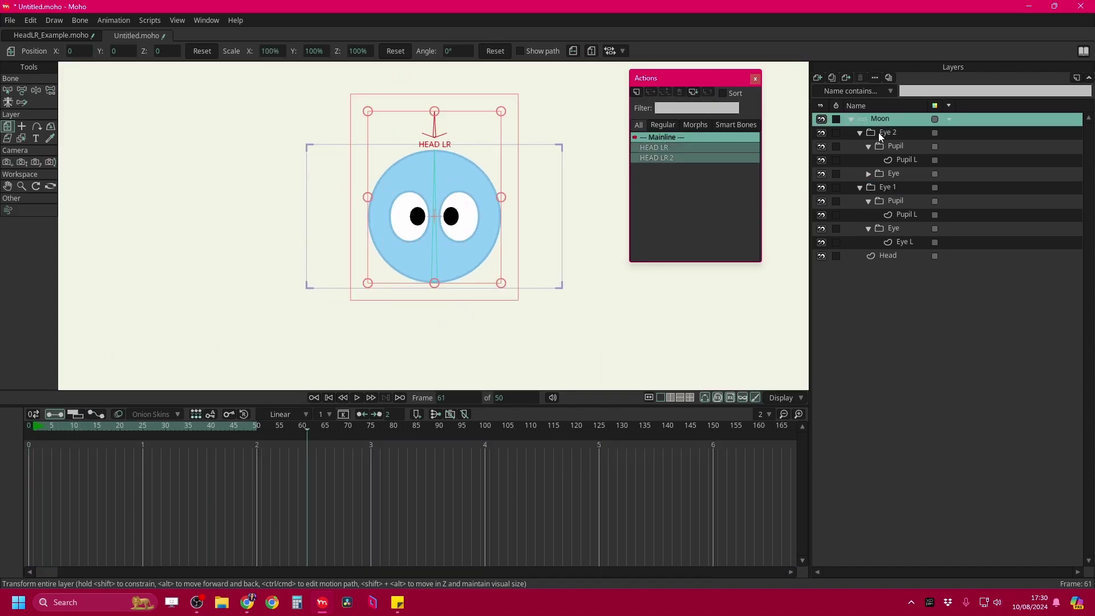
click(36, 429)
scroll(417, 189, up, 3)
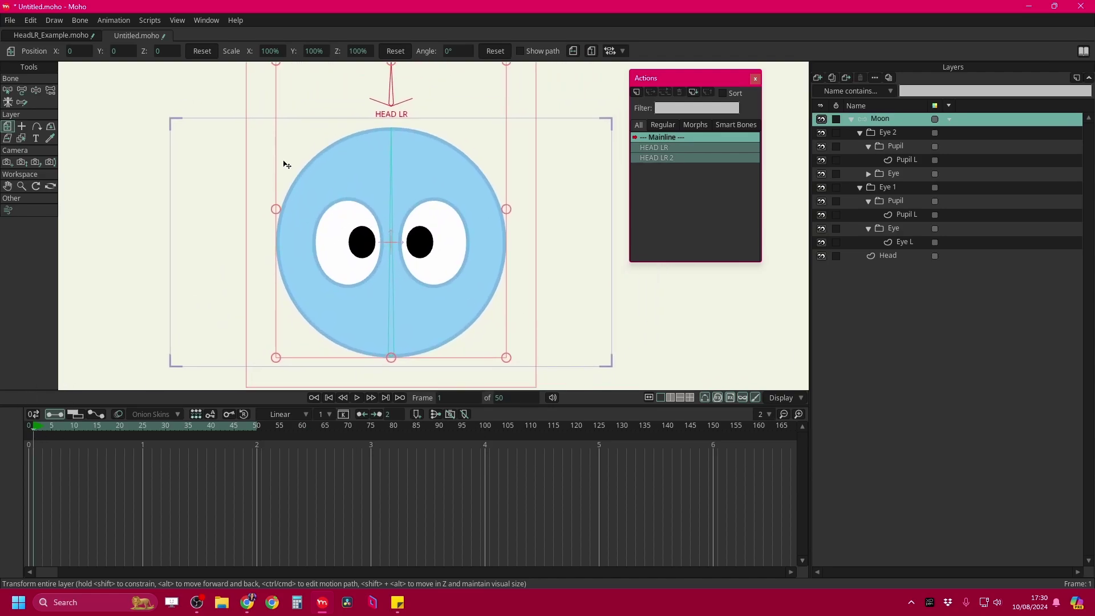
click(20, 91)
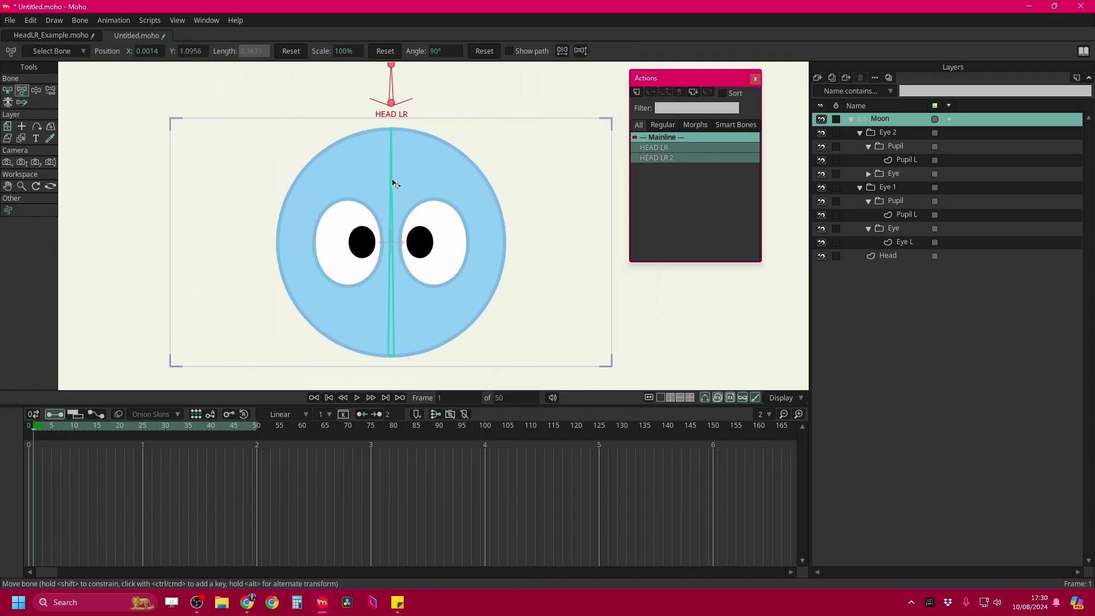
drag(394, 183, 351, 184)
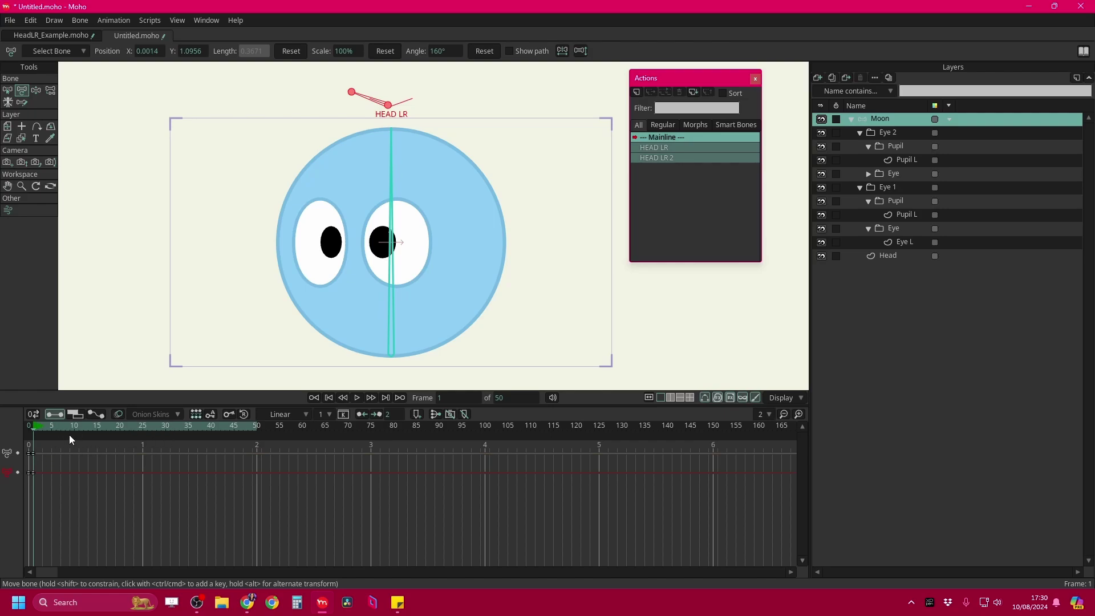
Key a right-turn HEAD LR pose at frame 25, then move those keys to frame 33
click(97, 427)
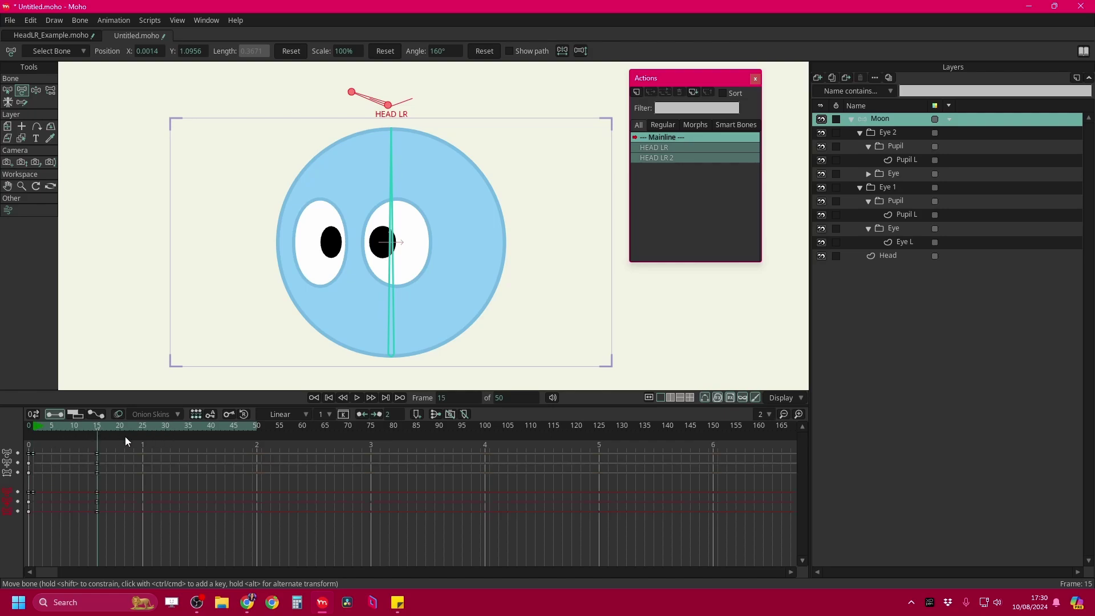
drag(125, 427, 124, 432)
drag(391, 118, 447, 171)
click(115, 427)
drag(115, 426, 151, 440)
drag(142, 493, 180, 490)
drag(100, 429, 114, 430)
Tilt the head by rotating the vertical head bone to 104.3° at frame 15
click(392, 175)
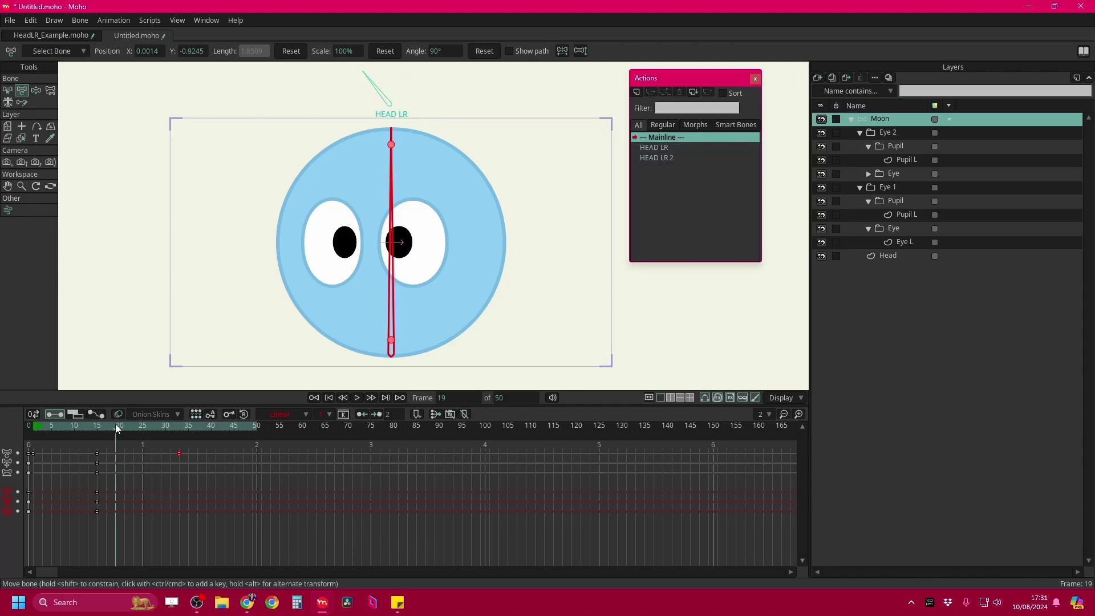
key(ctrl+Left)
key(ctrl+Left)
key(ctrl+Left)
key(ctrl+Left)
drag(387, 186, 423, 206)
click(176, 451)
click(98, 427)
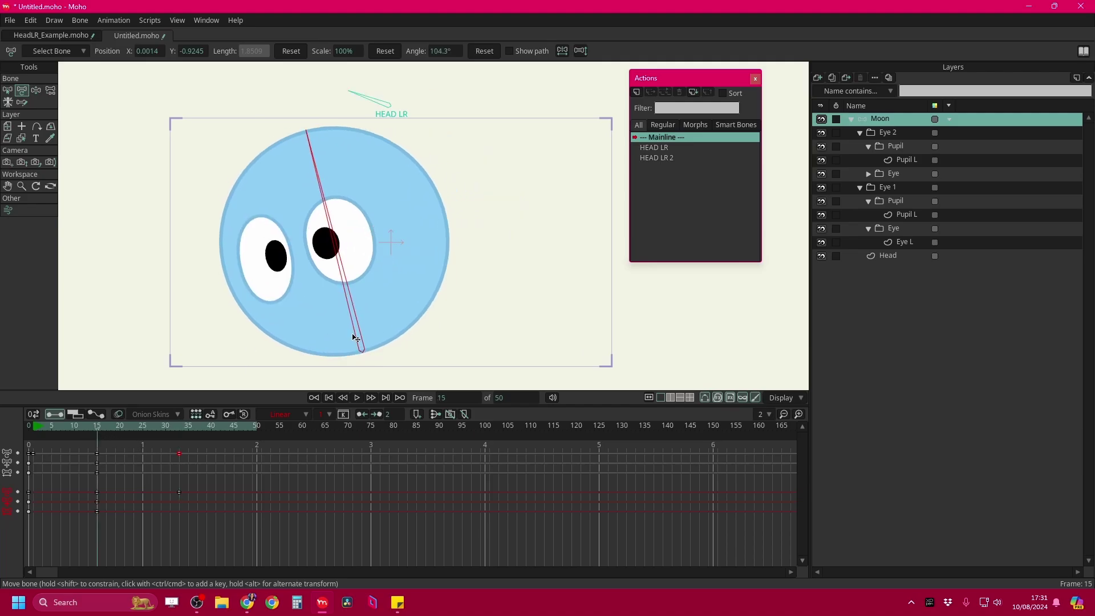
Reshape the head at frames 21 and 27, squashing it to 85.5% scale, then preview
click(182, 429)
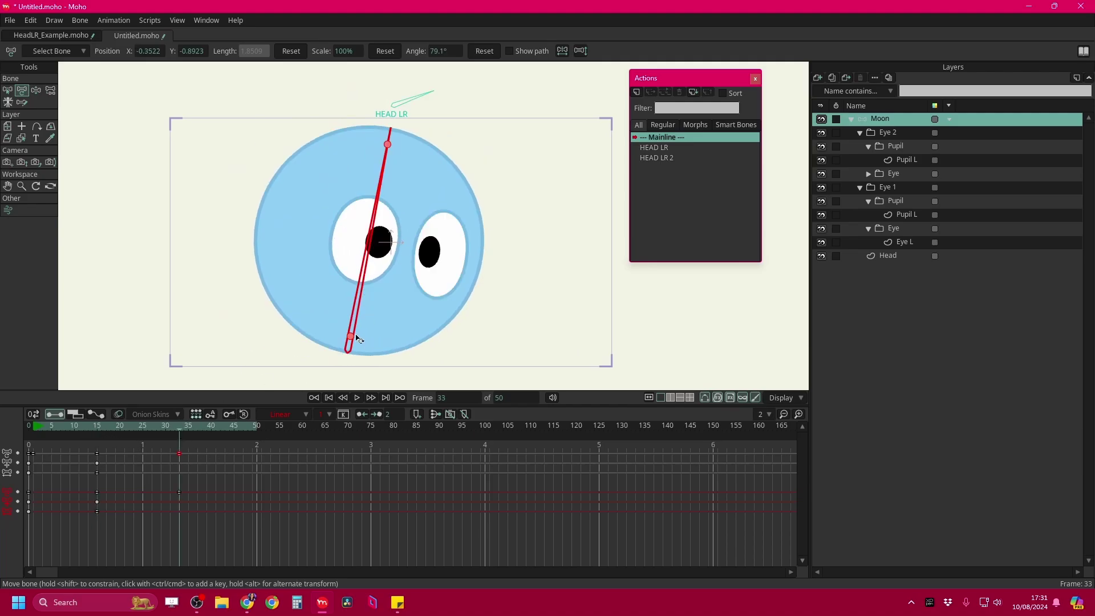
click(429, 340)
click(124, 425)
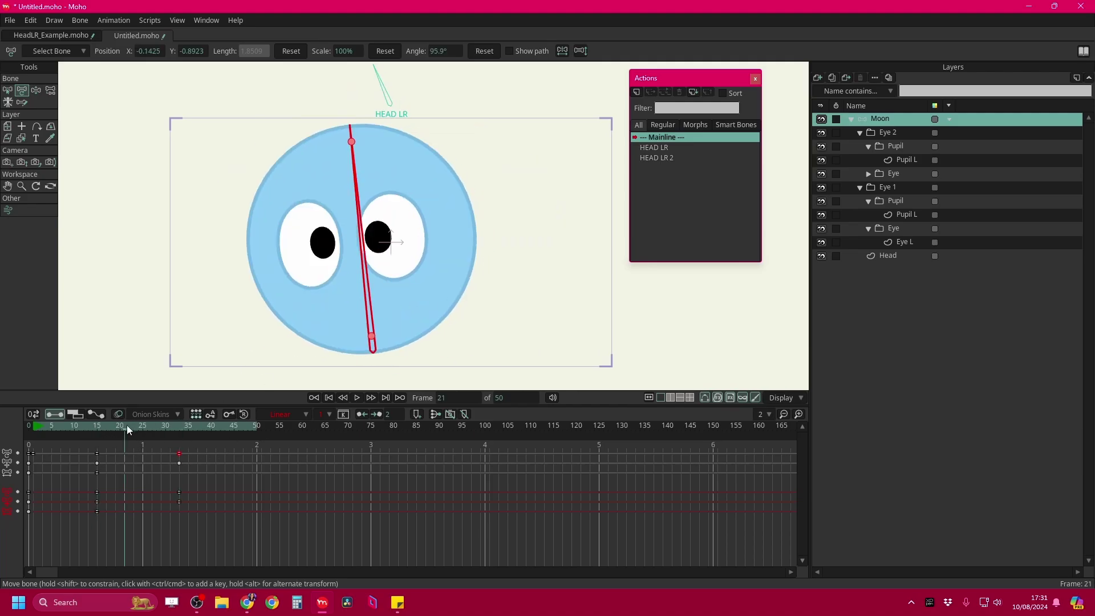
click(125, 426)
drag(348, 150, 345, 157)
click(154, 427)
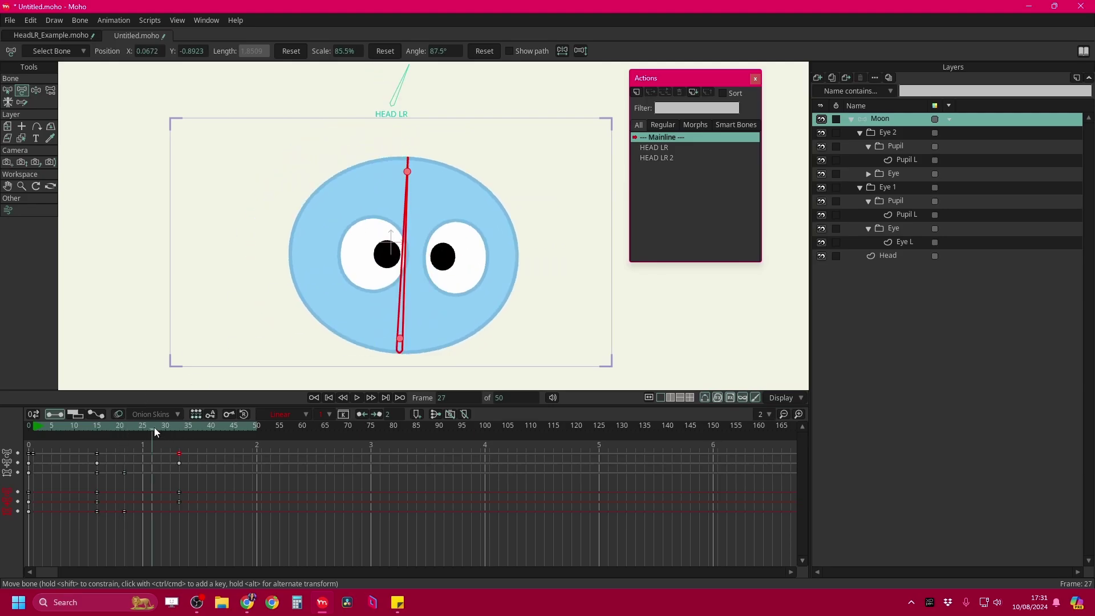
drag(416, 173, 417, 177)
drag(80, 427, 194, 447)
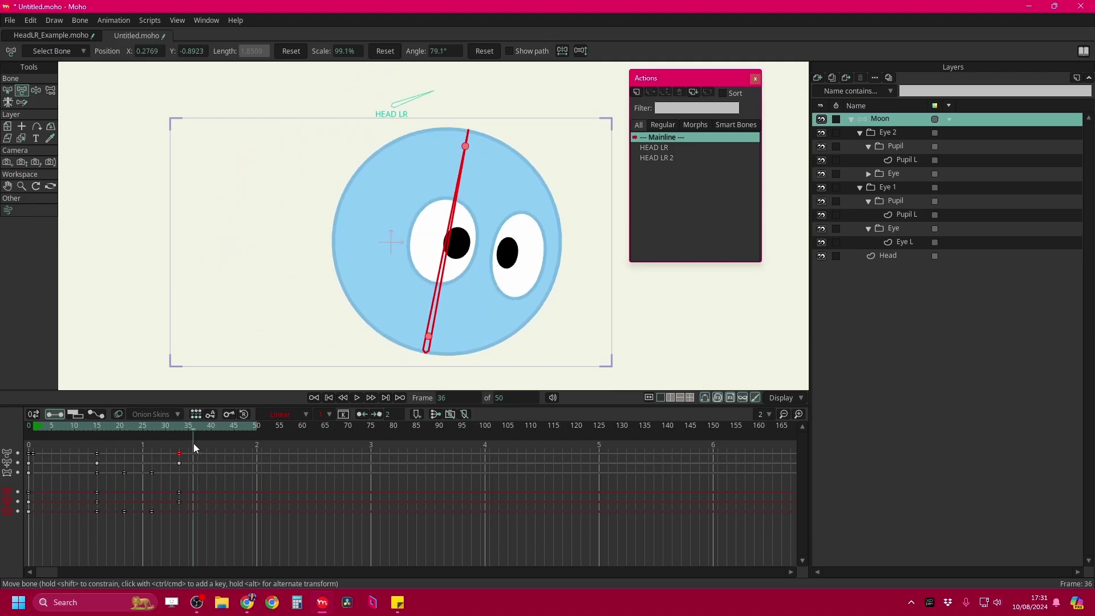
At frame 0, enable Squash and stretch scaling in the Head bone's constraints
click(28, 426)
click(8, 90)
click(49, 50)
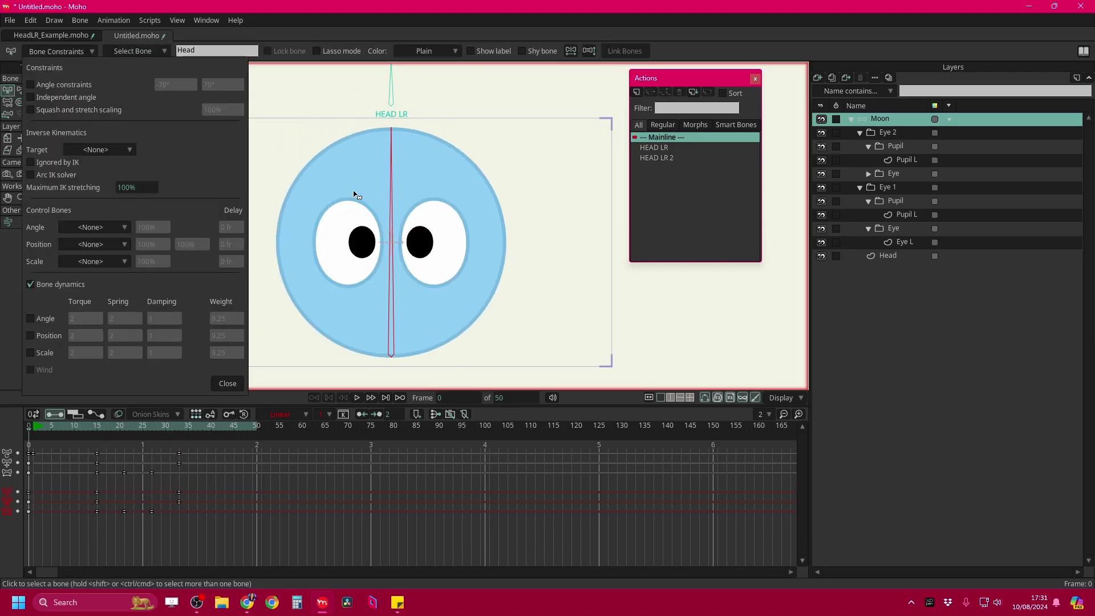
click(66, 111)
click(227, 384)
At frame 27, turn the head bone so the moon stretches slightly, to 104.1% scale
drag(95, 433, 149, 431)
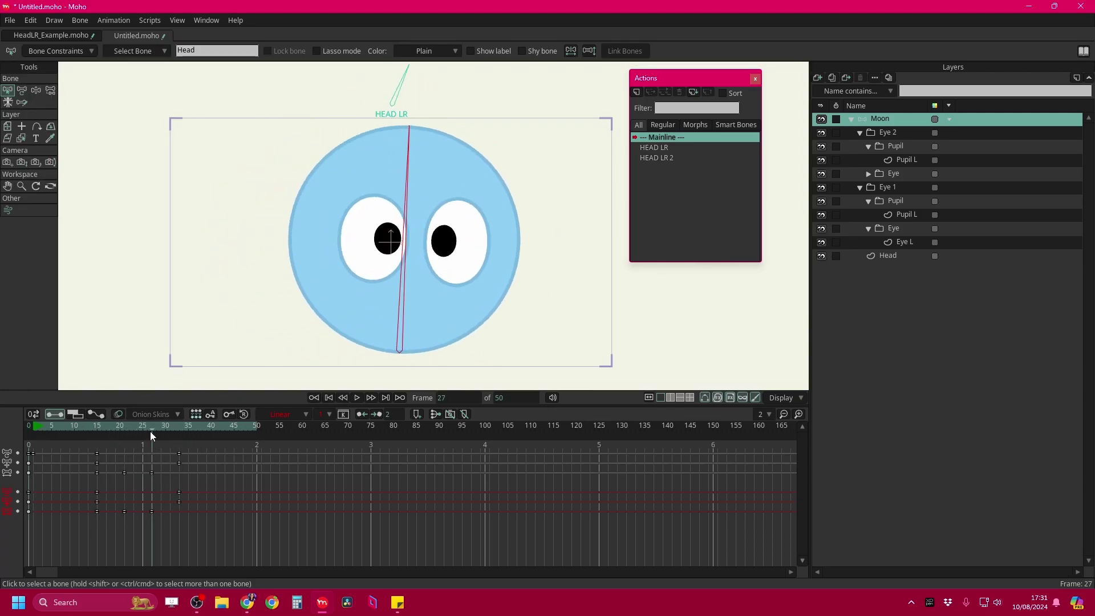
click(21, 90)
drag(417, 146, 419, 149)
scroll(444, 192, down, 2)
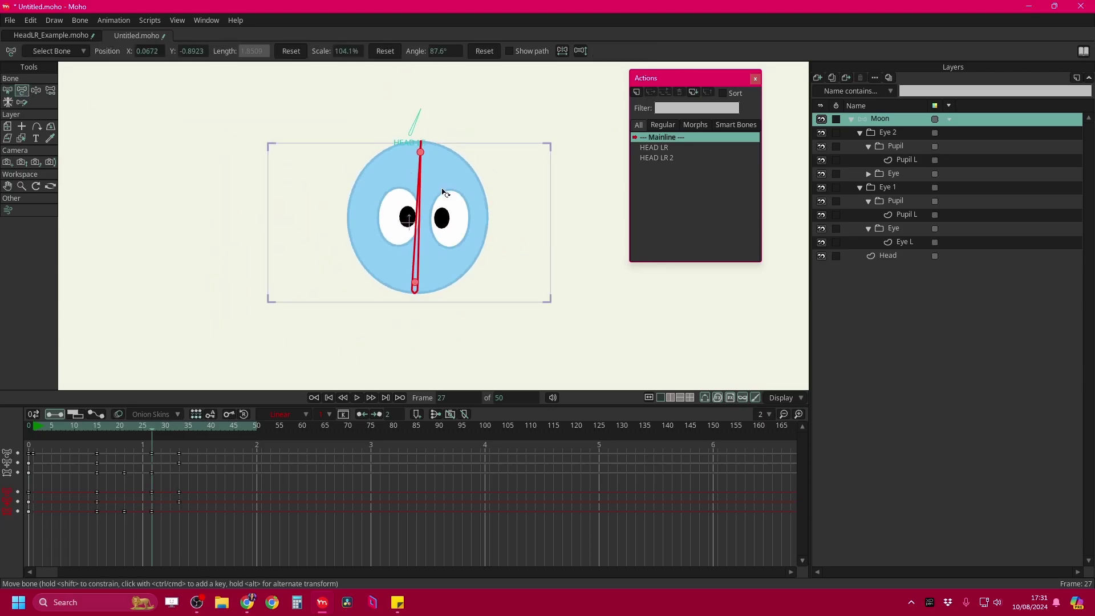
Set all the head-turn keys to Smooth interpolation
click(97, 451)
drag(202, 445, 91, 521)
click(283, 414)
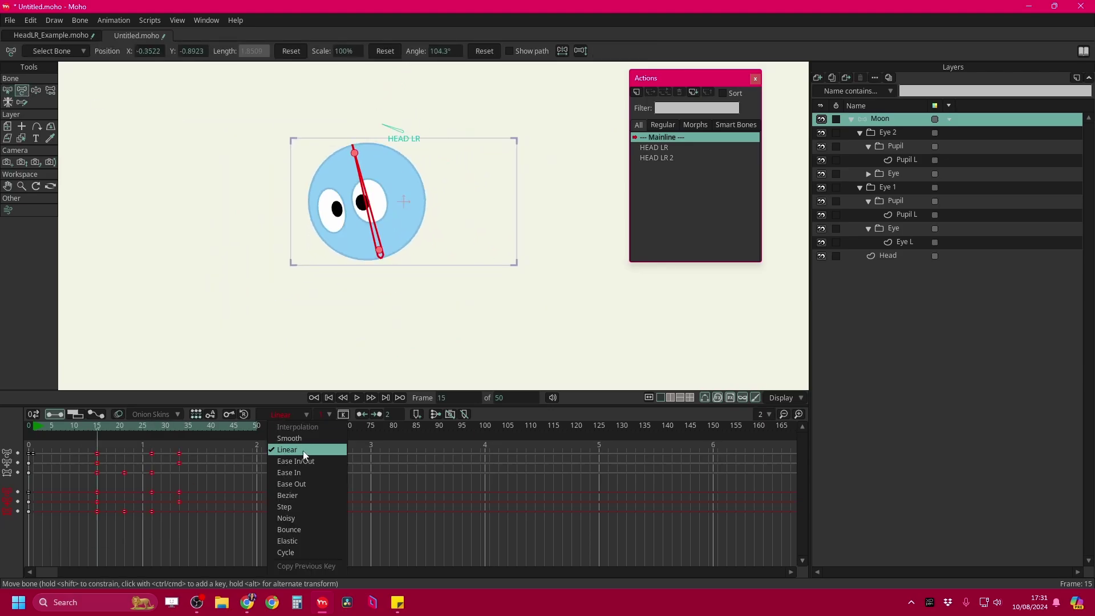
click(275, 447)
click(325, 418)
click(317, 512)
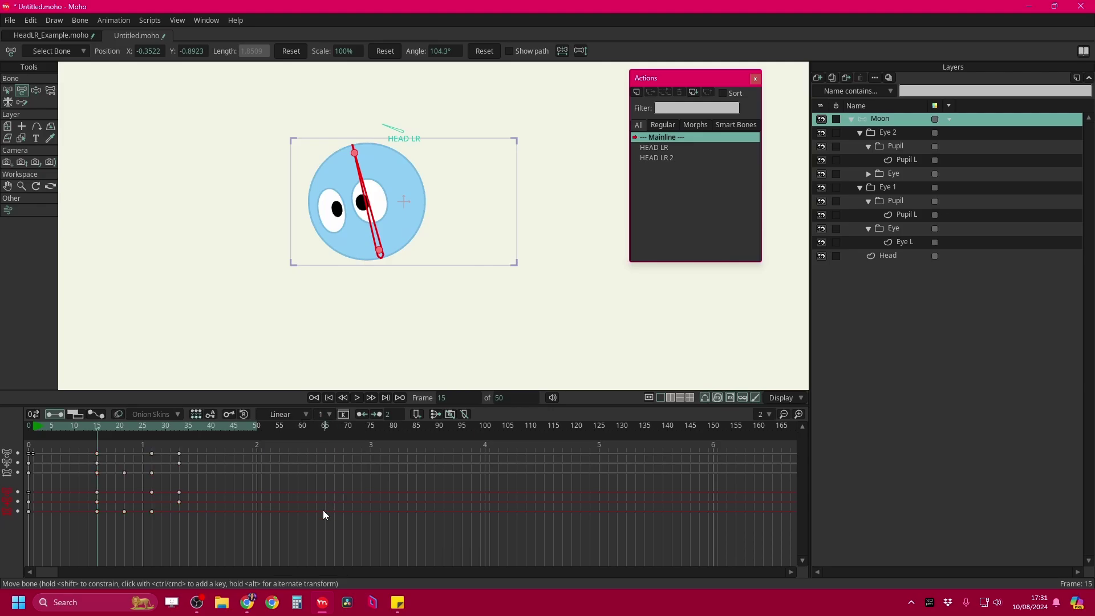
Reset the head's scale at frame 35 and shift those keys to about frame 39
key(space)
scroll(459, 225, up, 2)
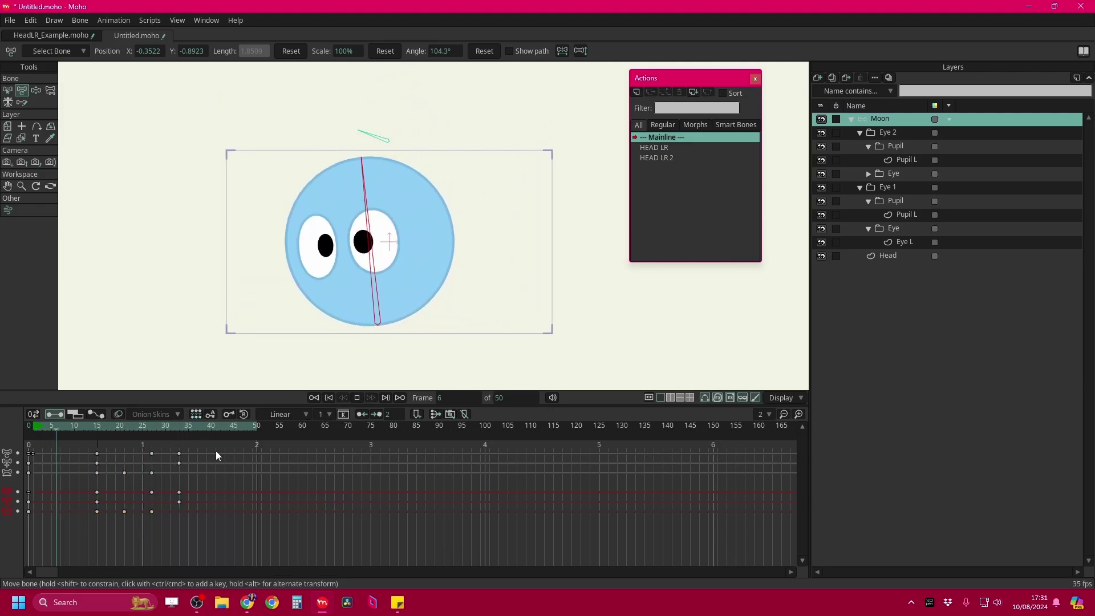
click(187, 426)
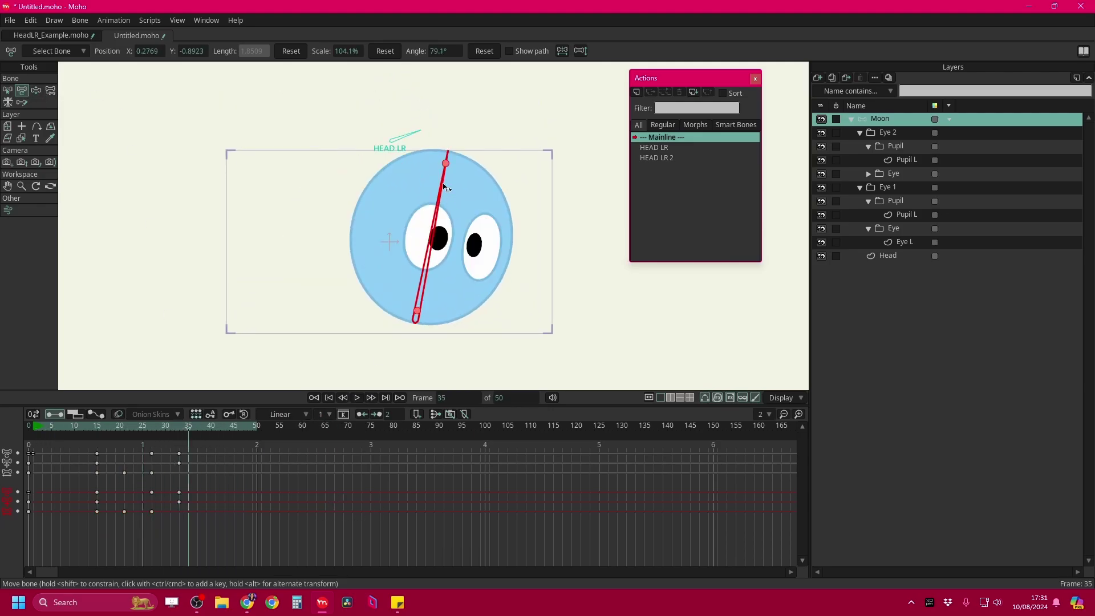
click(384, 56)
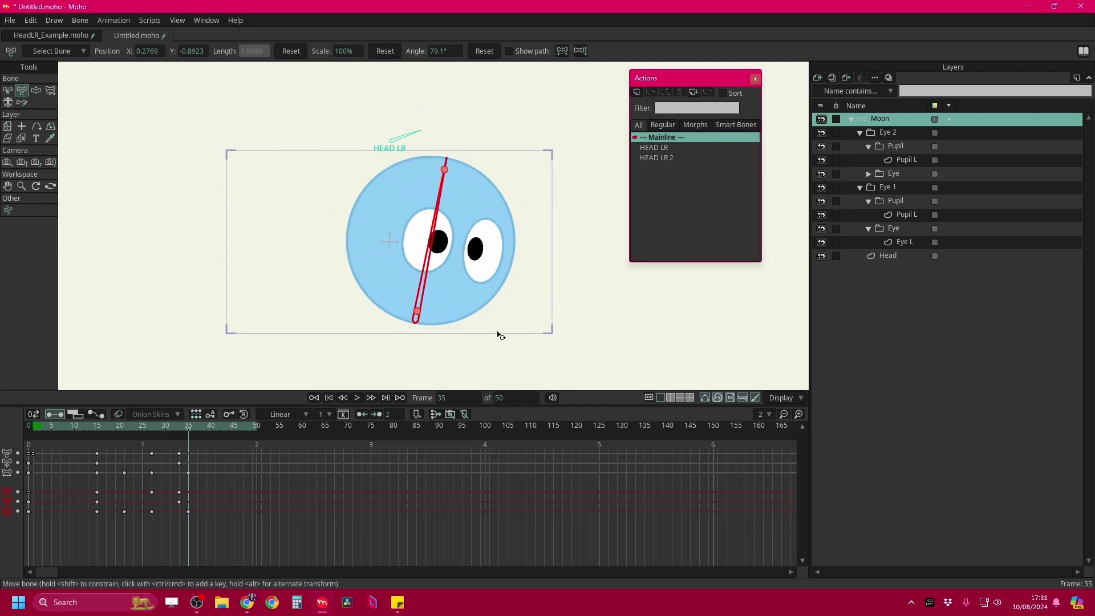
drag(189, 511, 198, 512)
Play back the head turn from the start and preview it turning right
key(space)
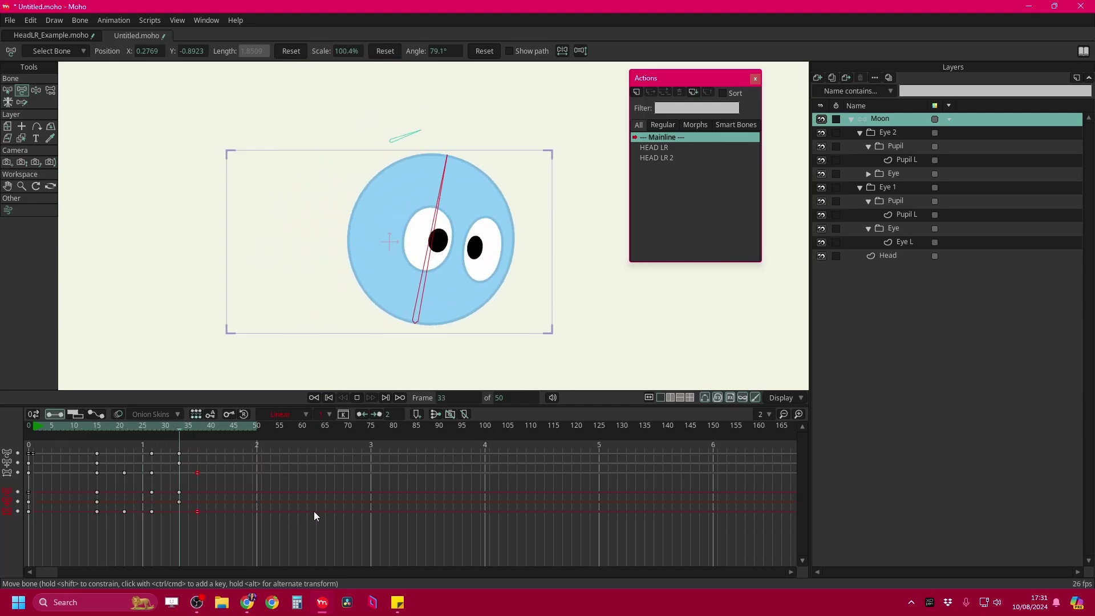
key(space)
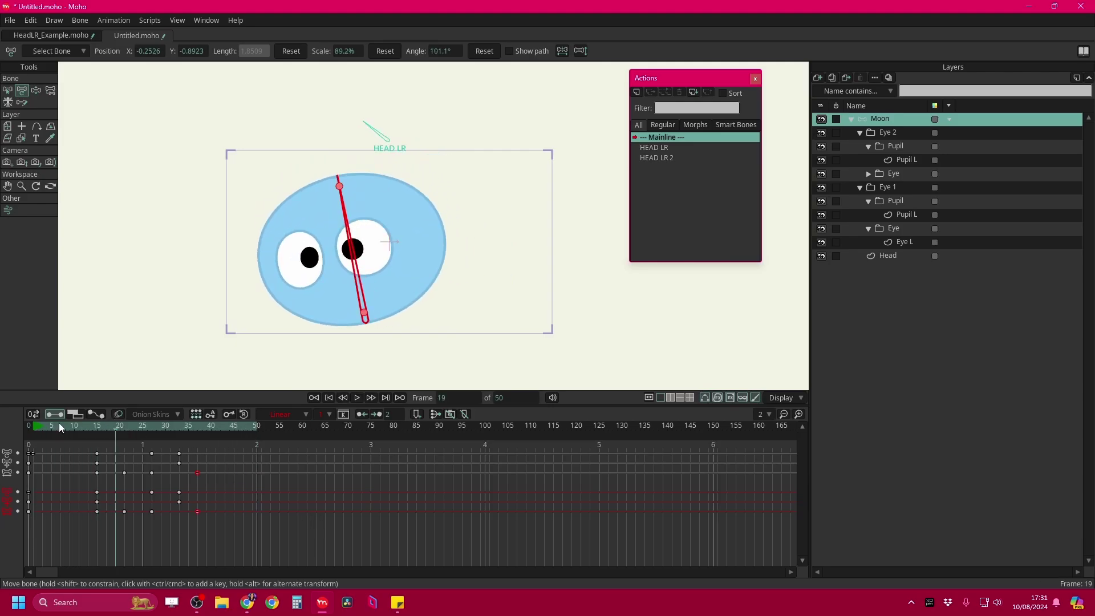
key(ctrl+shift+Left)
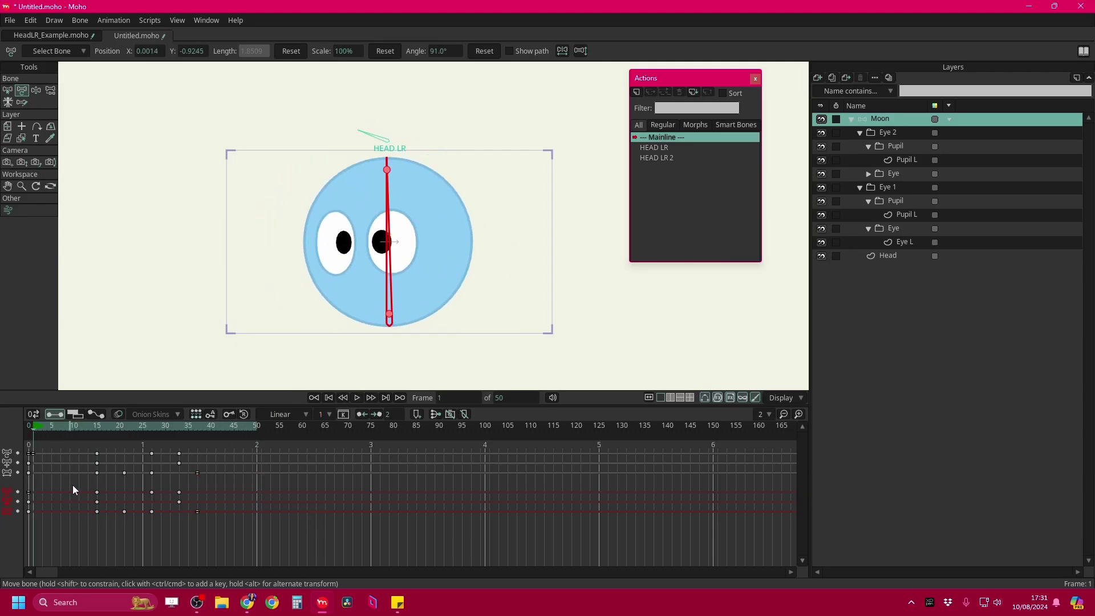
drag(87, 449, 110, 540)
key(space)
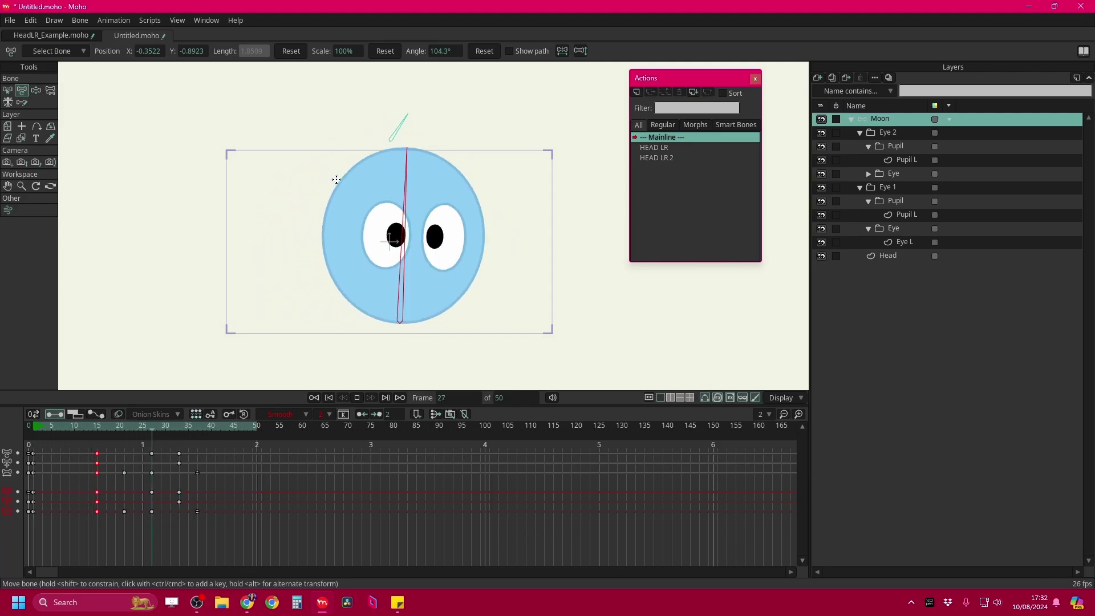
key(space)
drag(95, 425, 252, 443)
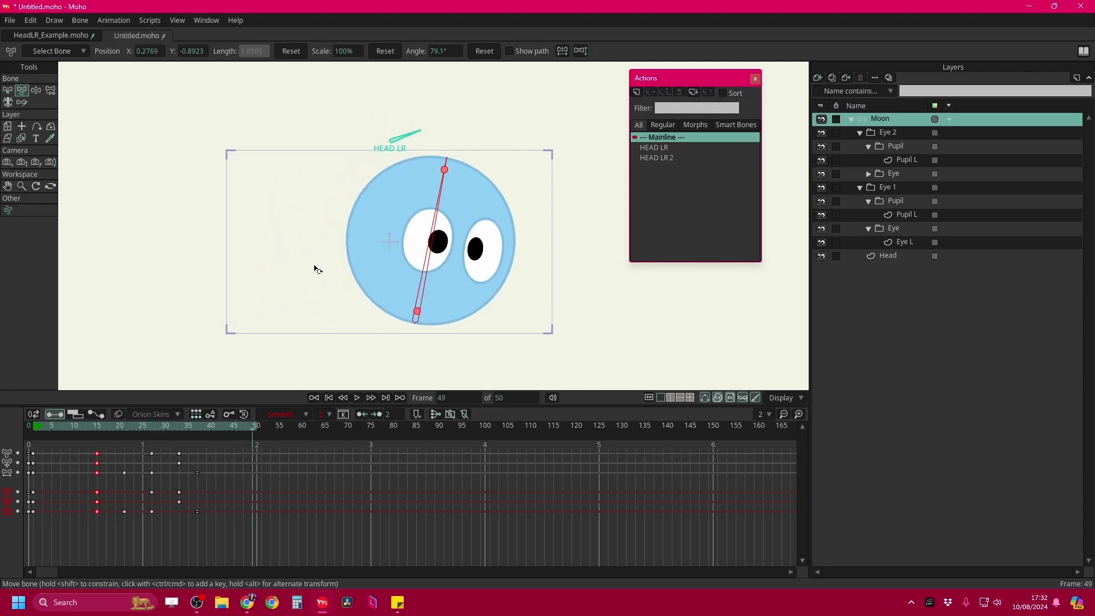
Return the moon to its frame 0 rest pose with the head bone deselected
click(32, 430)
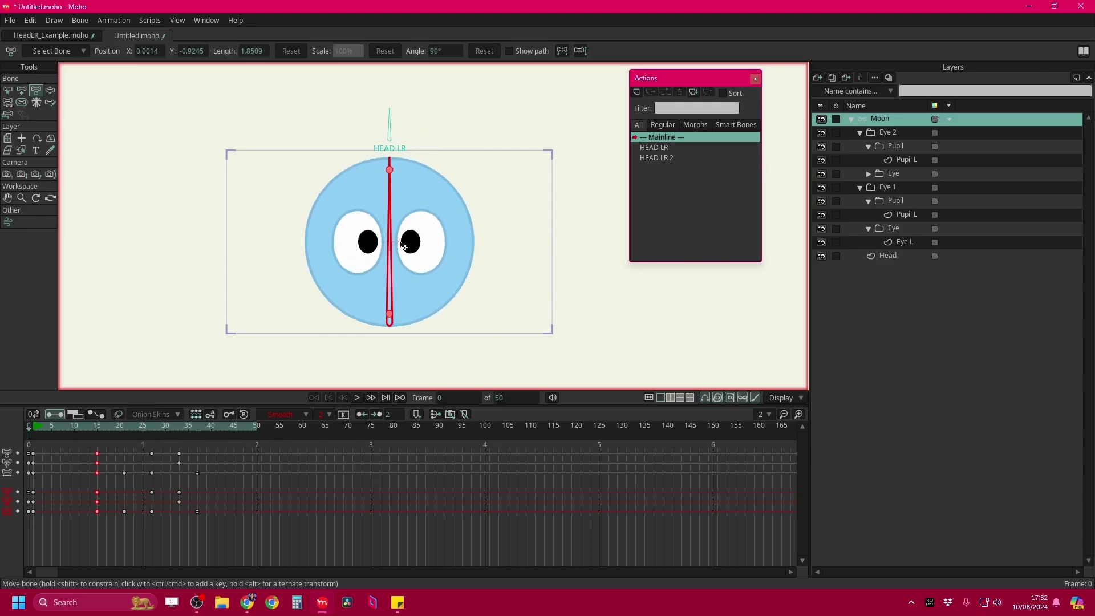
click(543, 244)
click(7, 90)
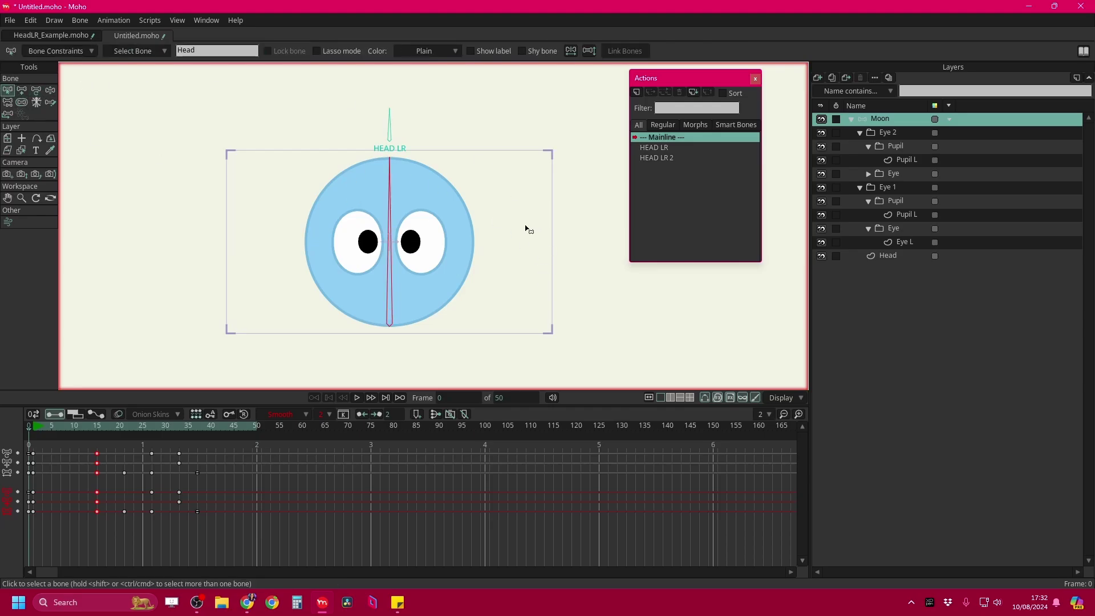
scroll(539, 265, up, 3)
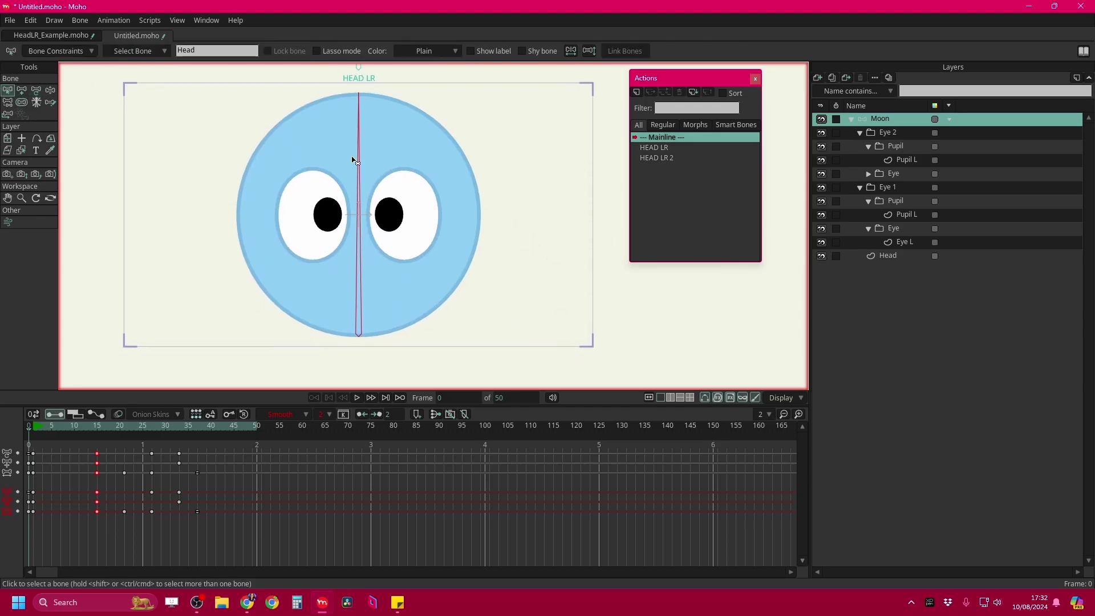
Step through the Eye 2, Pupil, Pupil L and Eye L layers, finishing on Eye 2
click(893, 134)
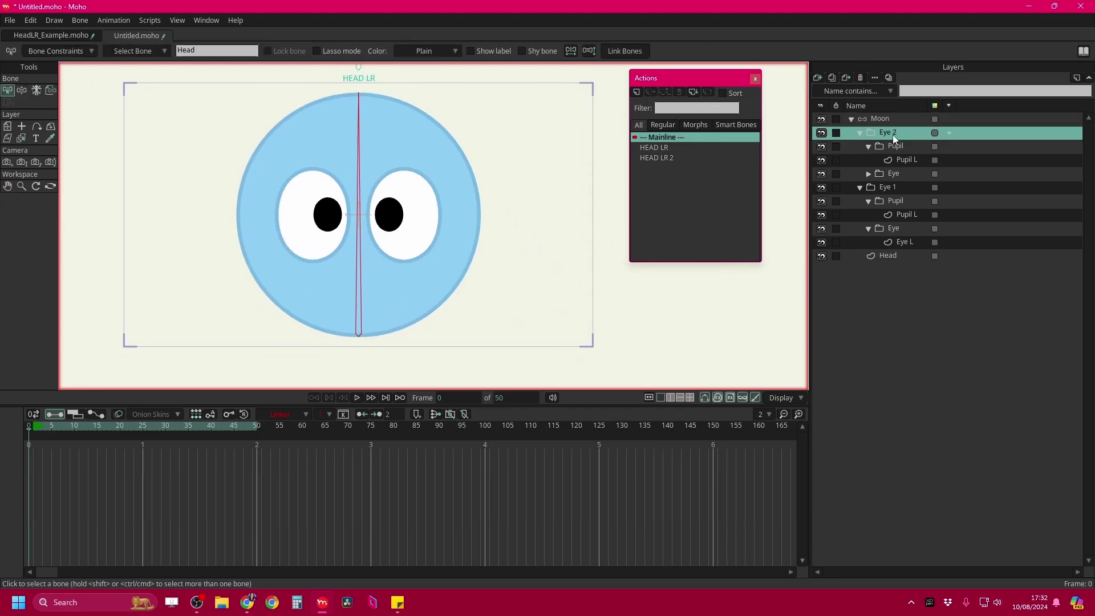
click(898, 146)
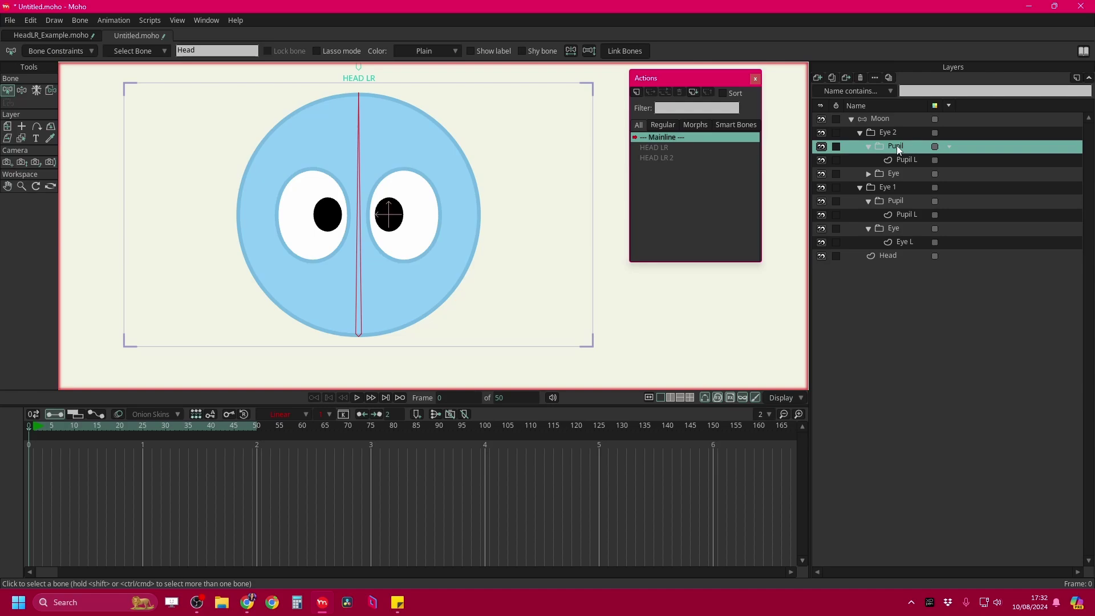
click(911, 160)
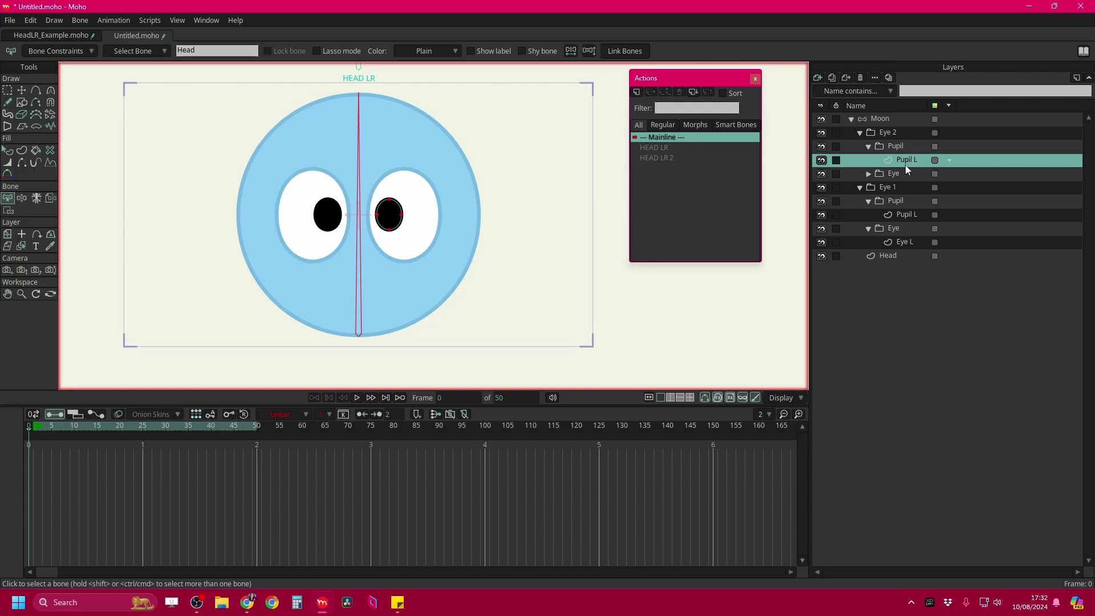
click(904, 214)
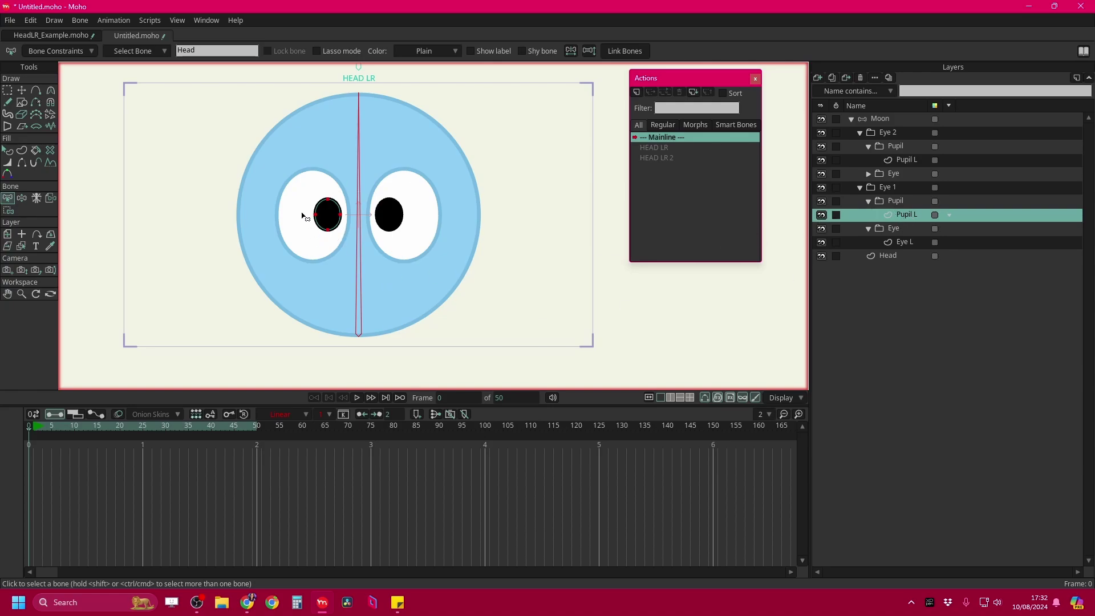
scroll(374, 183, down, 2)
scroll(371, 226, up, 3)
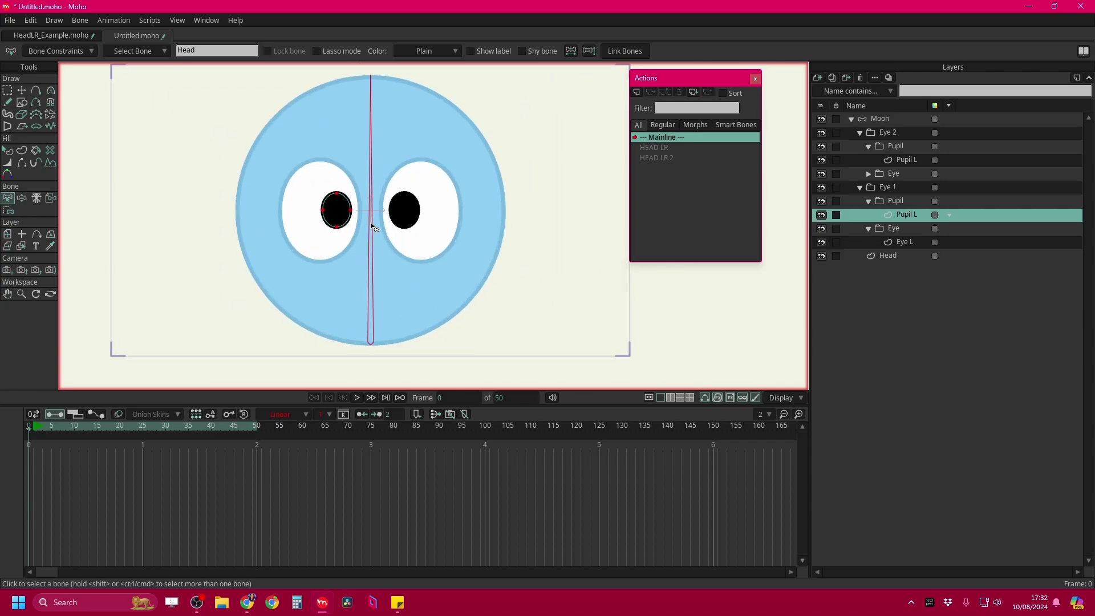
click(909, 242)
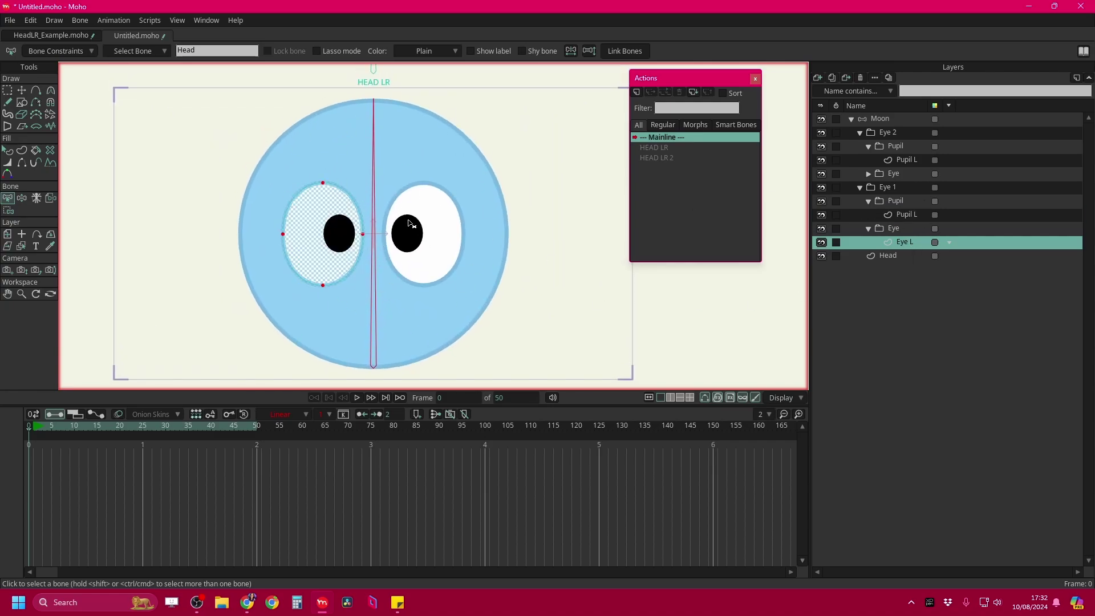
click(889, 132)
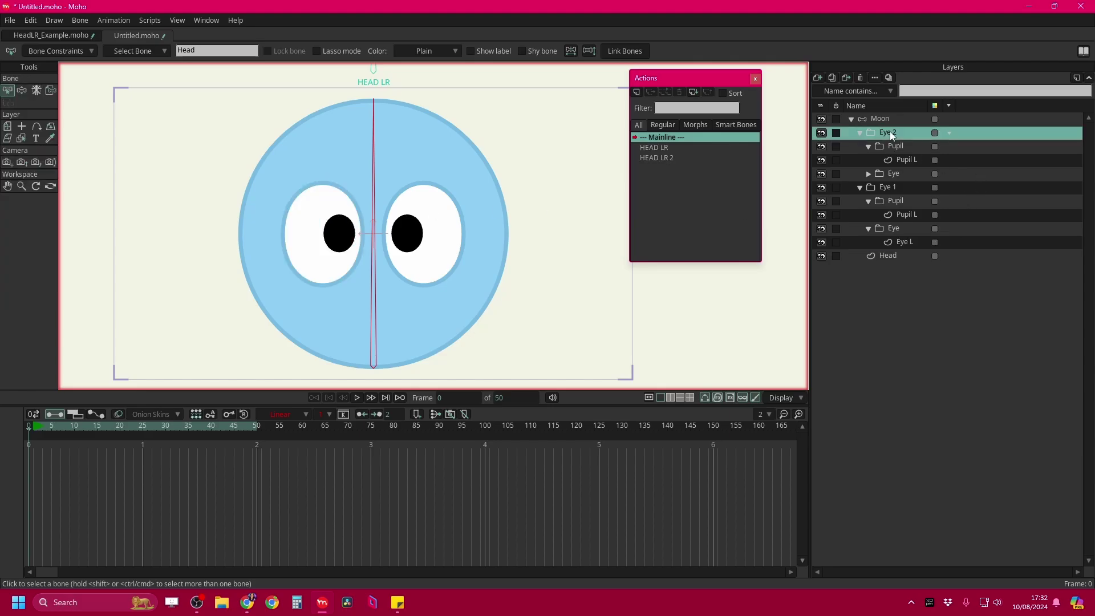
scroll(587, 227, down, 3)
drag(587, 227, 538, 238)
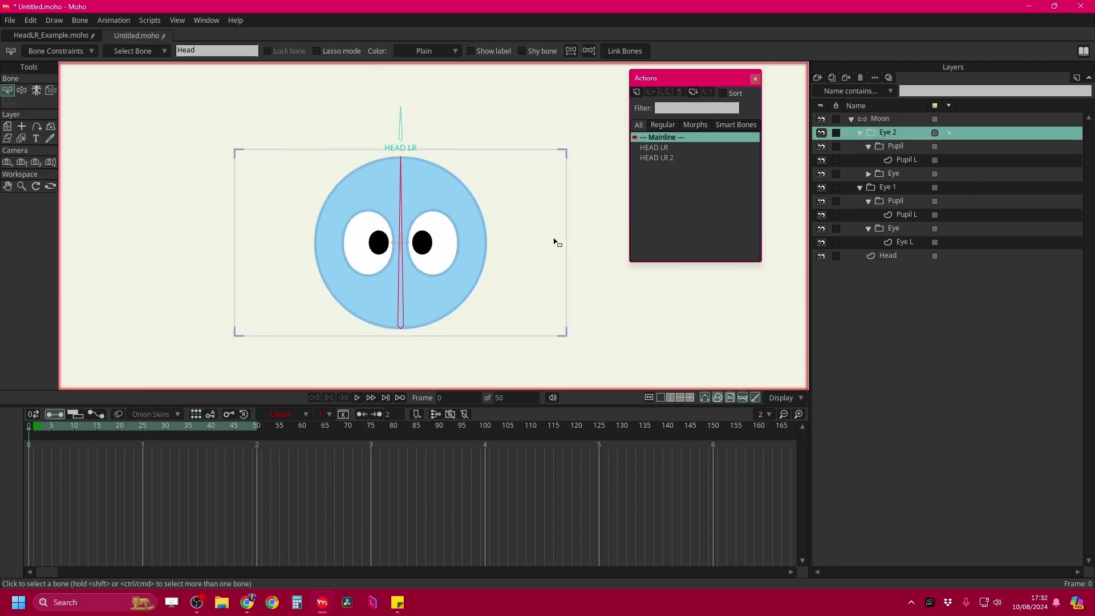